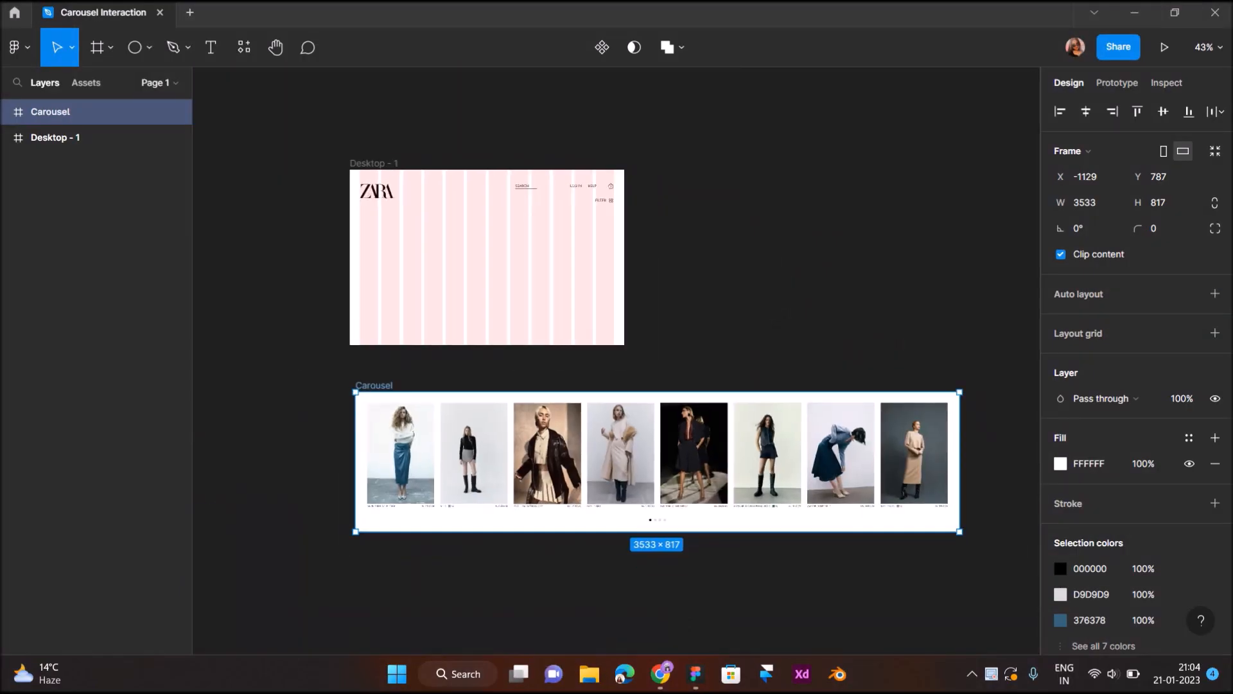
scroll(655, 360, "down", 3)
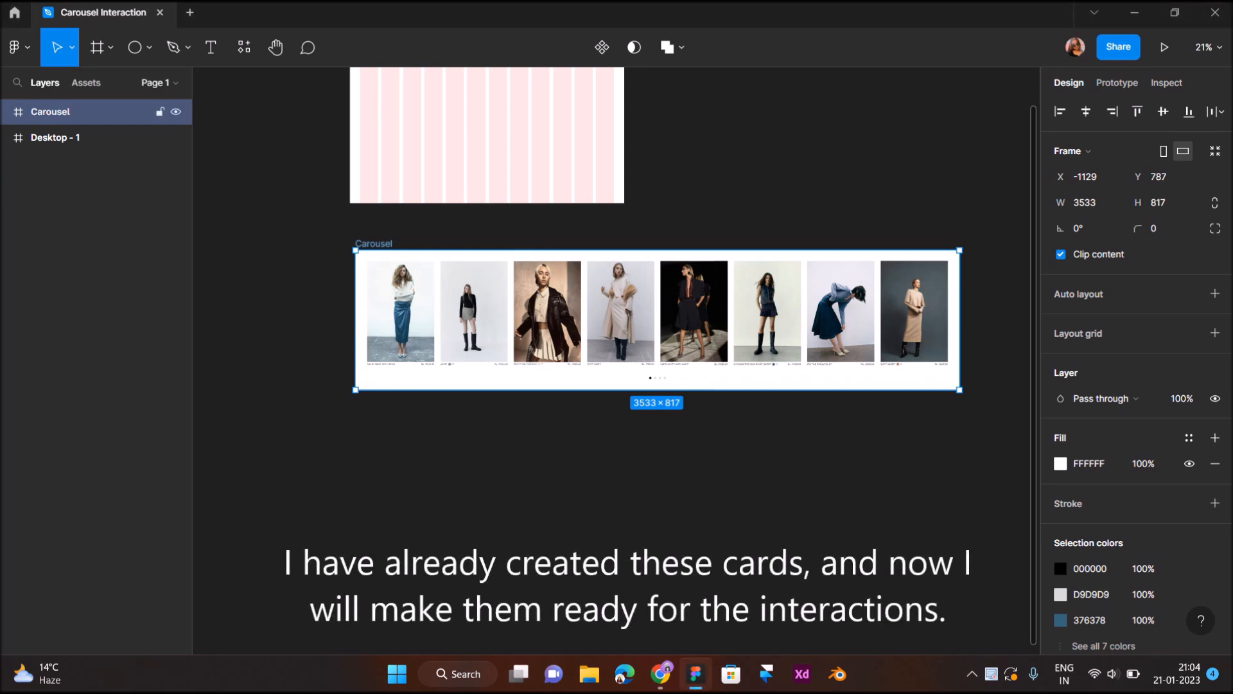
left_click_drag(657, 321, 657, 482)
key("Return")
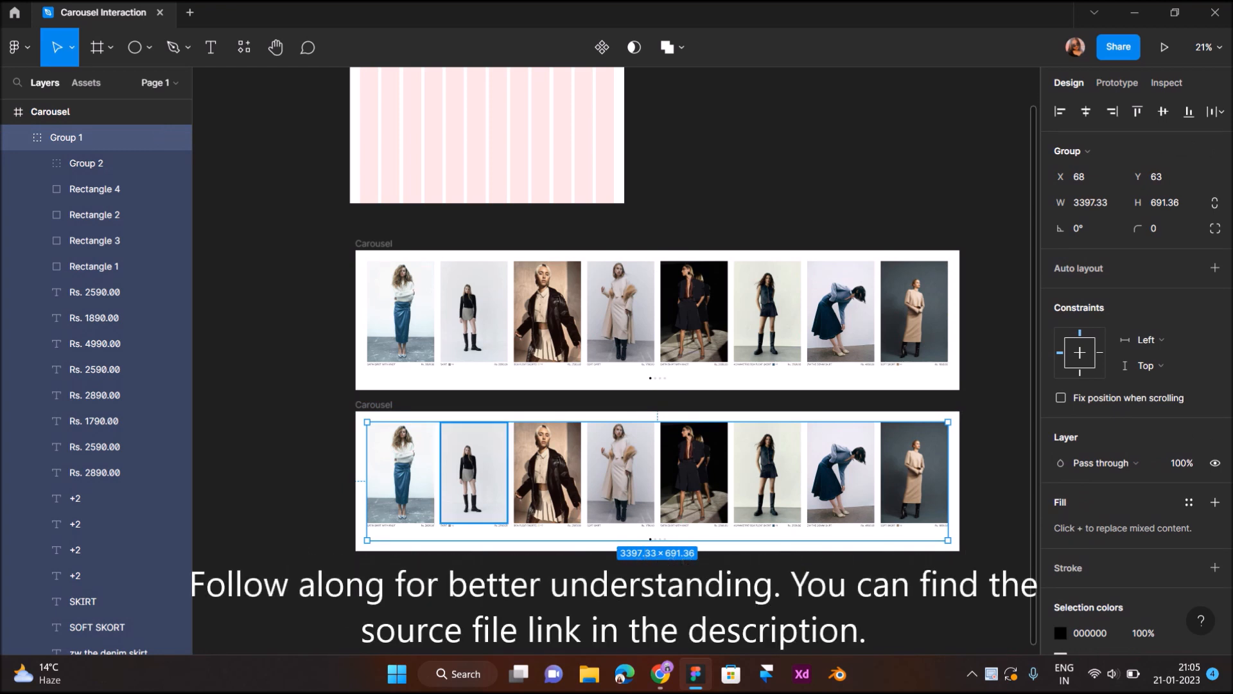
key("ctrl+z")
key("ctrl+z")
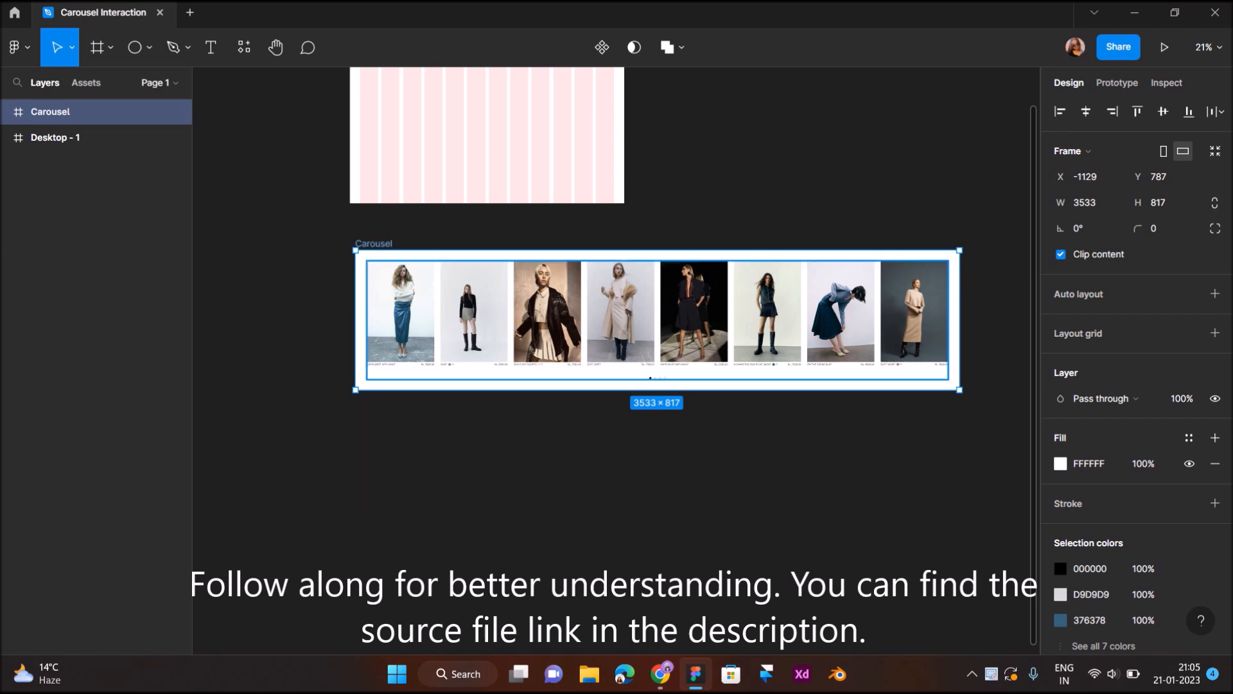
- Move the Carousel frame into Desktop - 1 below the header, flush with its left edge at X 0, Y 207
left_click_drag(374, 244, 372, 284)
scroll(371, 260, "up", 4)
left_click_drag(411, 385, 401, 387)
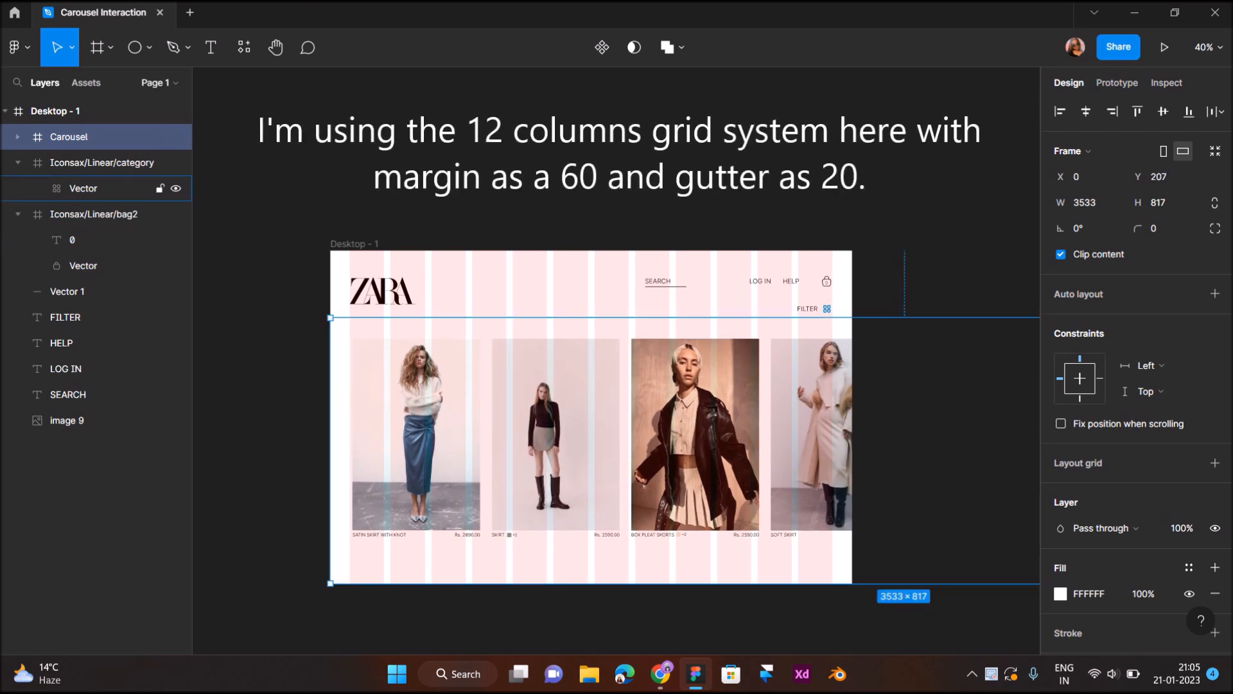
- Move the pagination dots out of Group 1 directly into the Carousel frame, beneath the visible cards at about X 763, Y 746
left_click(18, 136)
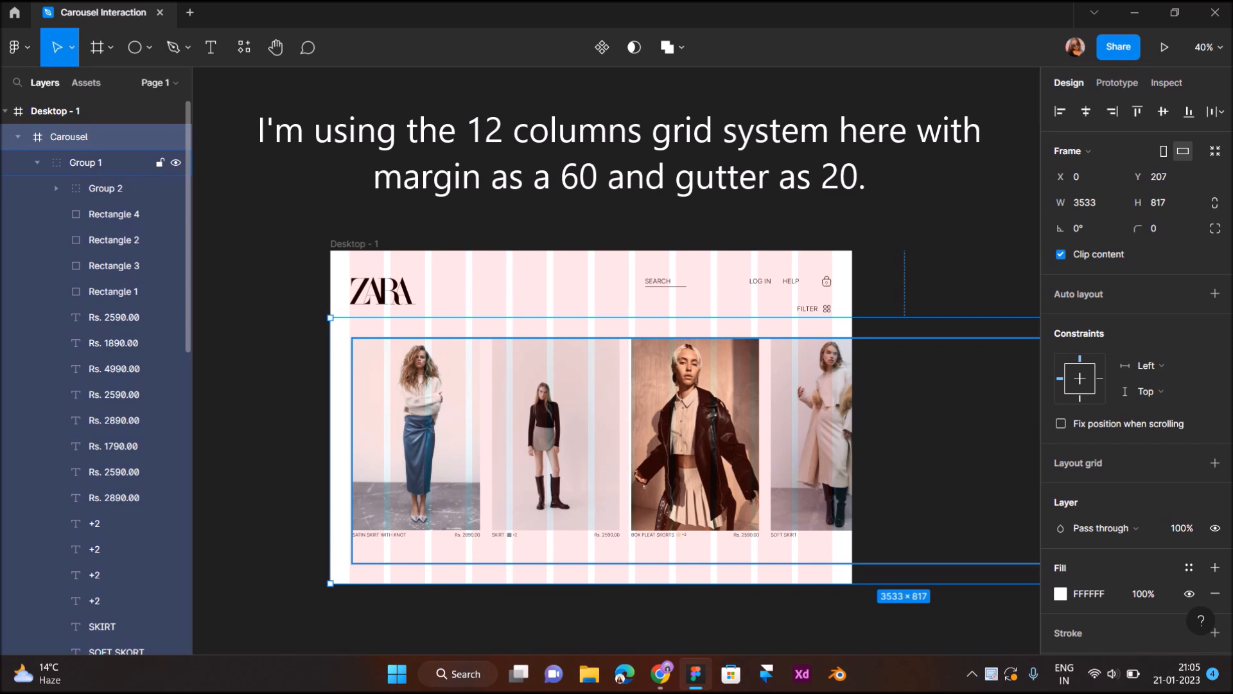
left_click(37, 163)
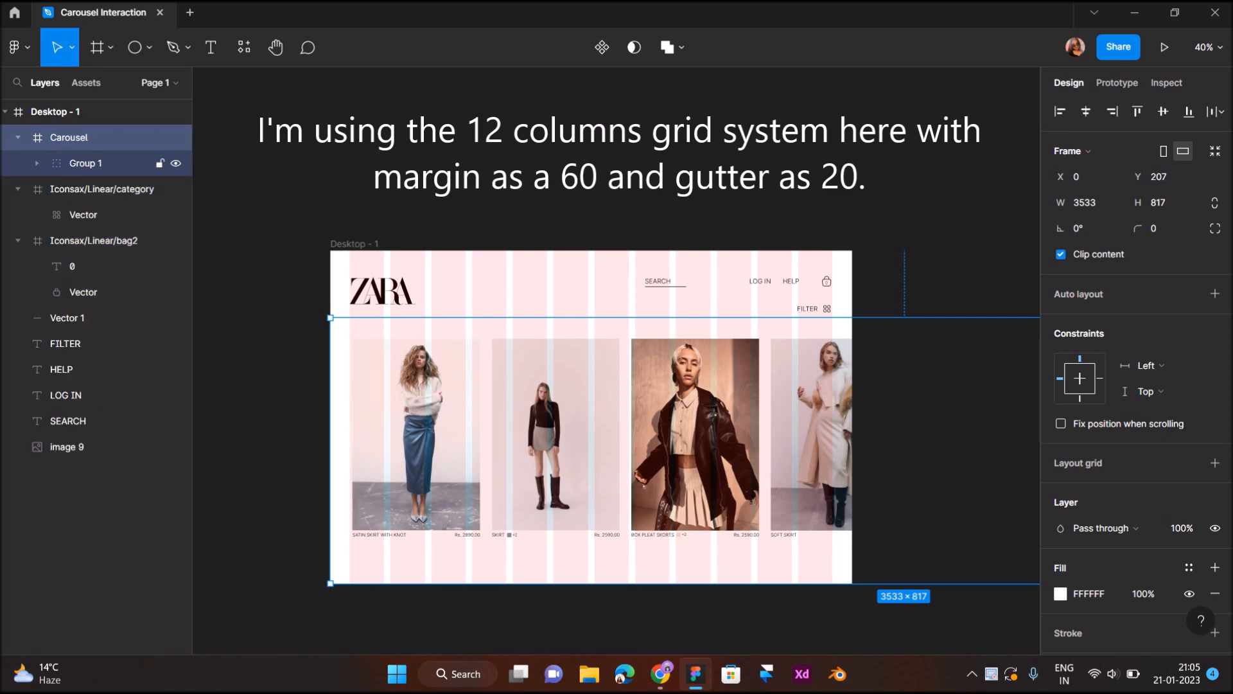
left_click(38, 163)
left_click(106, 189)
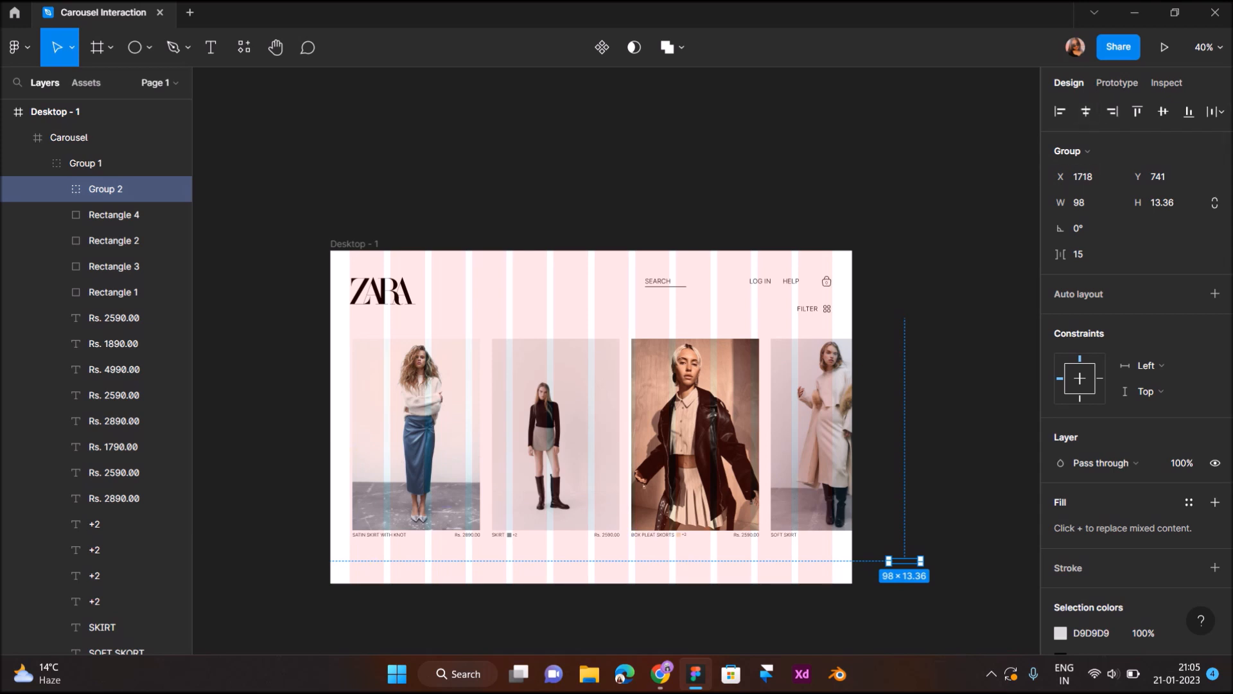
left_click_drag(904, 561, 610, 561)
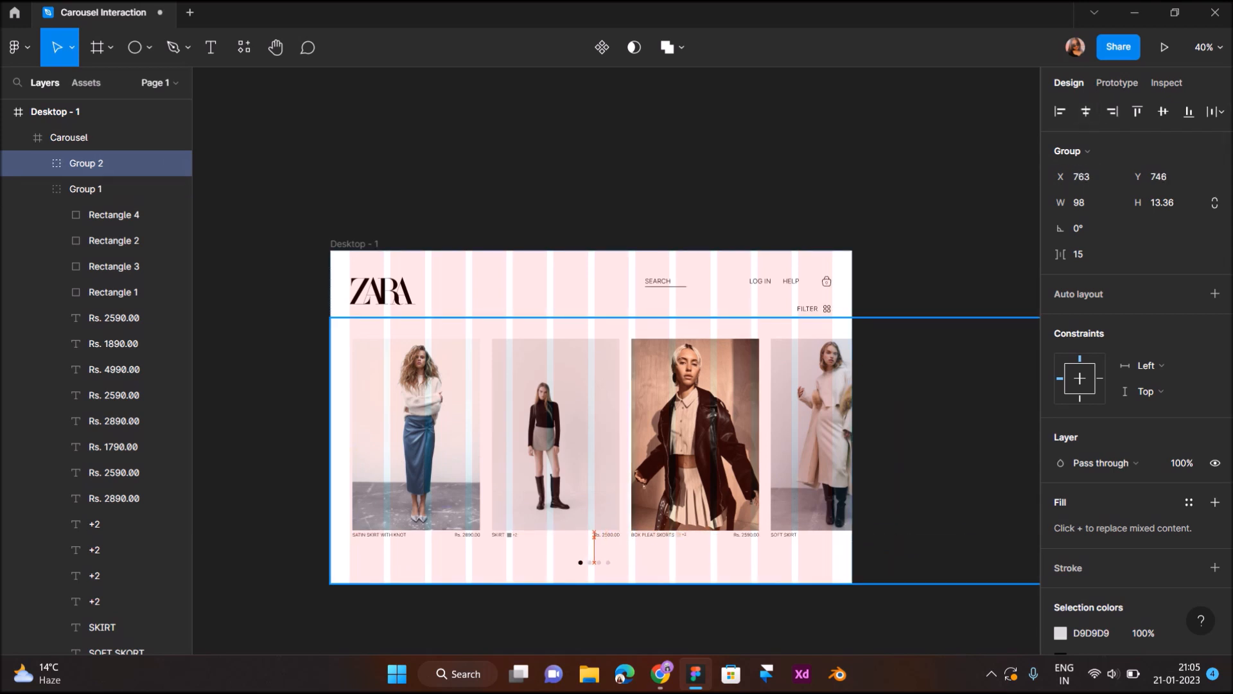
left_click_drag(594, 561, 594, 561)
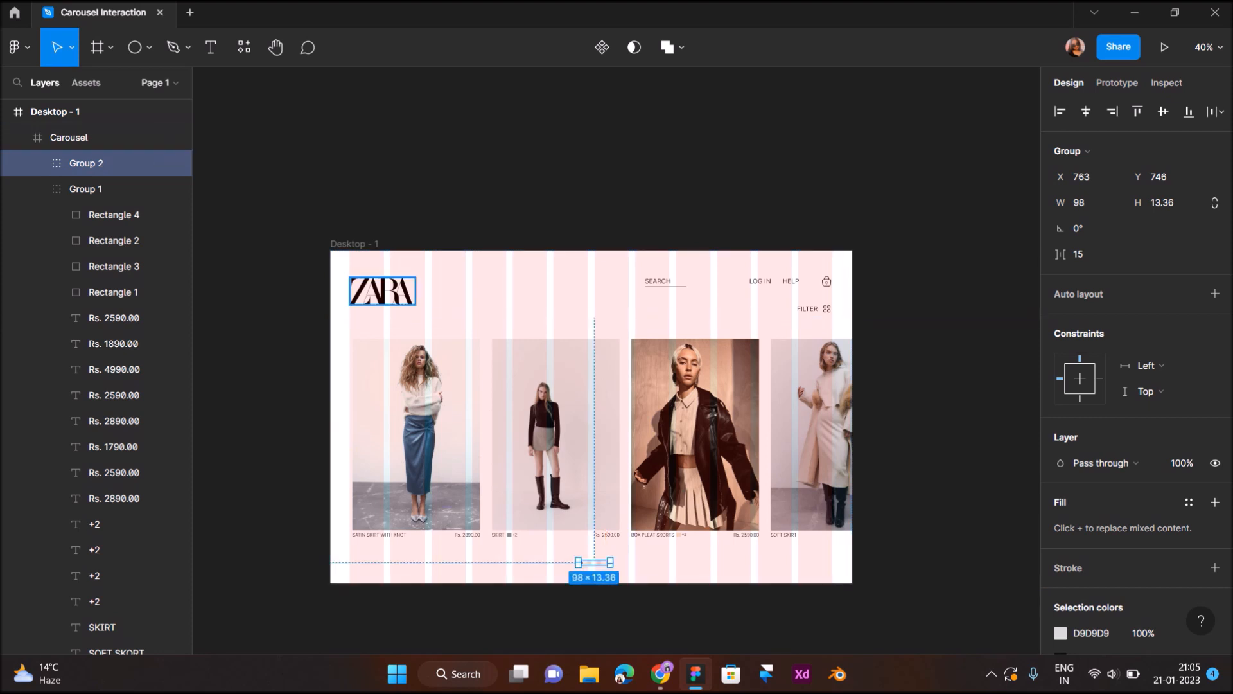
- Nudge the pagination dots horizontally to centre them in Desktop - 1, at X 754
key("alt")
key("Left")
key("Left")
key("Left")
key("Left")
key("Left")
key("Left")
key("Left")
key("Left")
key("Left")
key("Left")
key("Left")
key("Left")
key("Left")
key("Left")
key("Left")
key("alt")
key("Right")
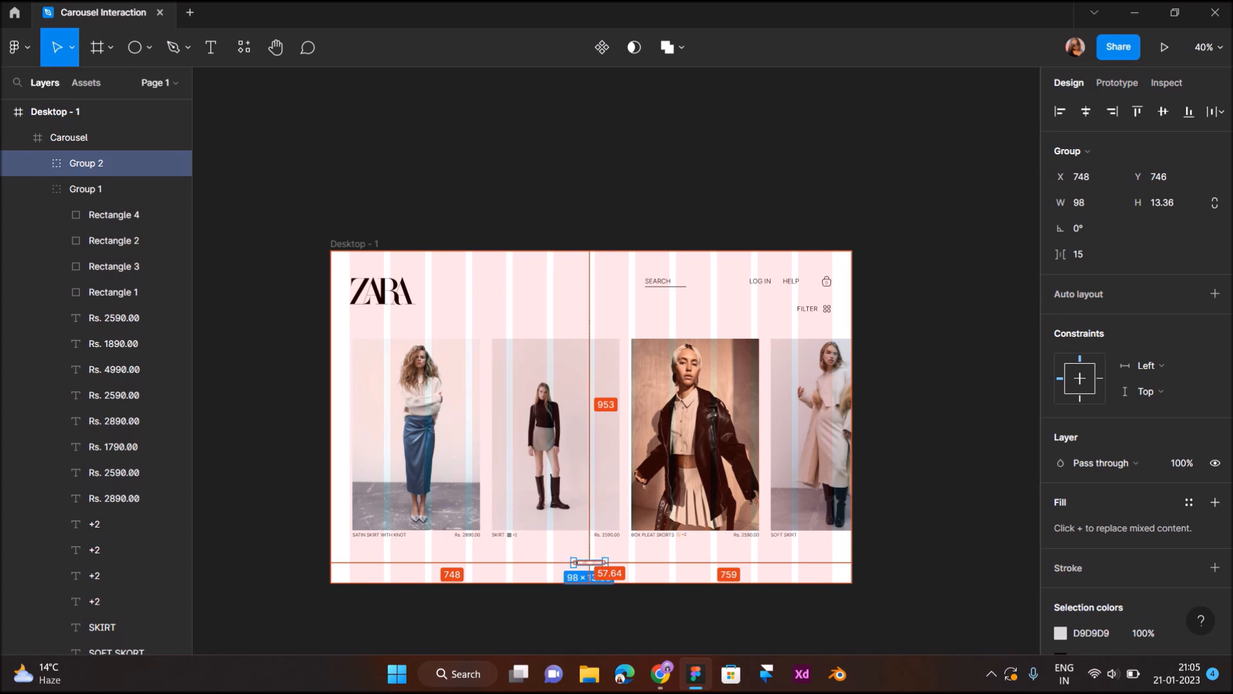
key("Right")
key("Right")
key("Right")
key("Right")
key("Right")
key("Right")
key("Right")
key("Right")
key("alt")
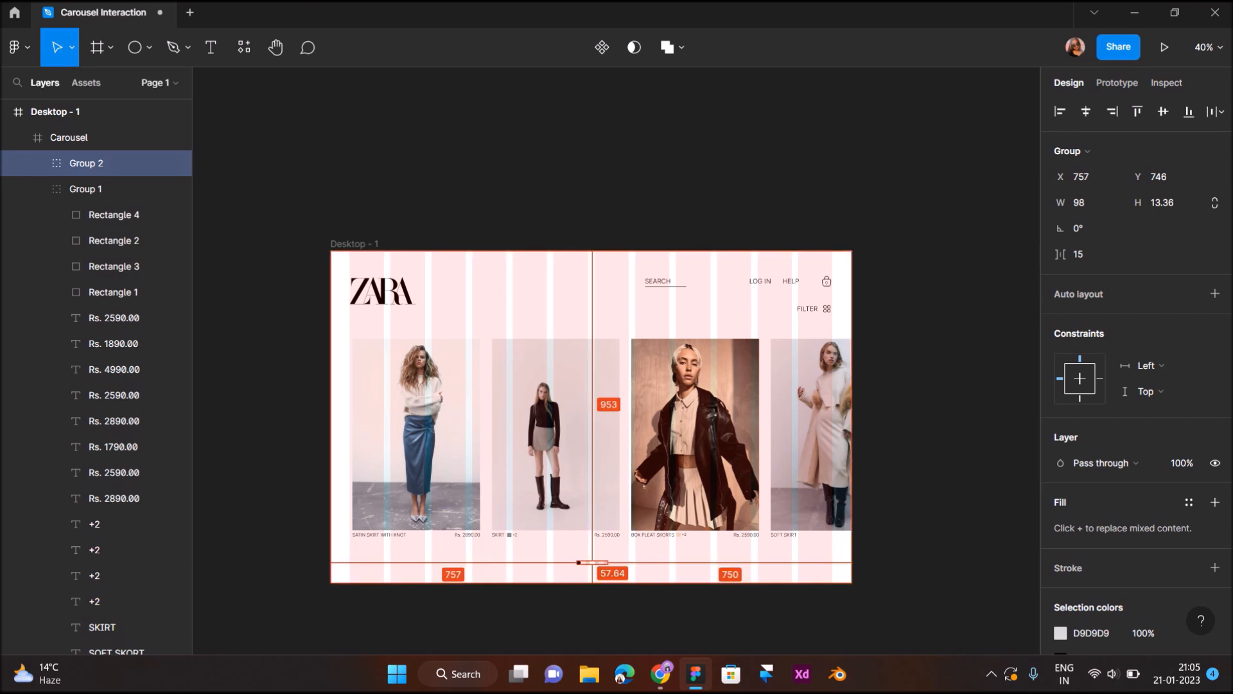
key("Left")
key("Left")
key("Left")
key("alt")
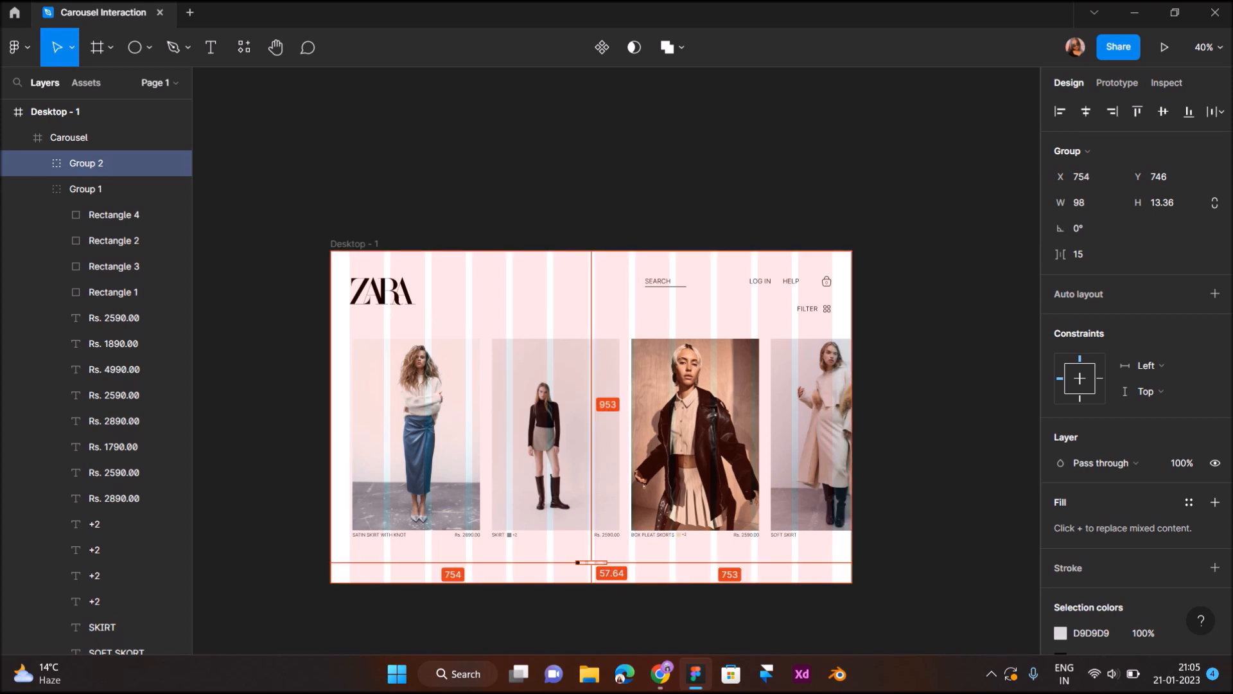
left_click(521, 147)
scroll(520, 147, "down", 5)
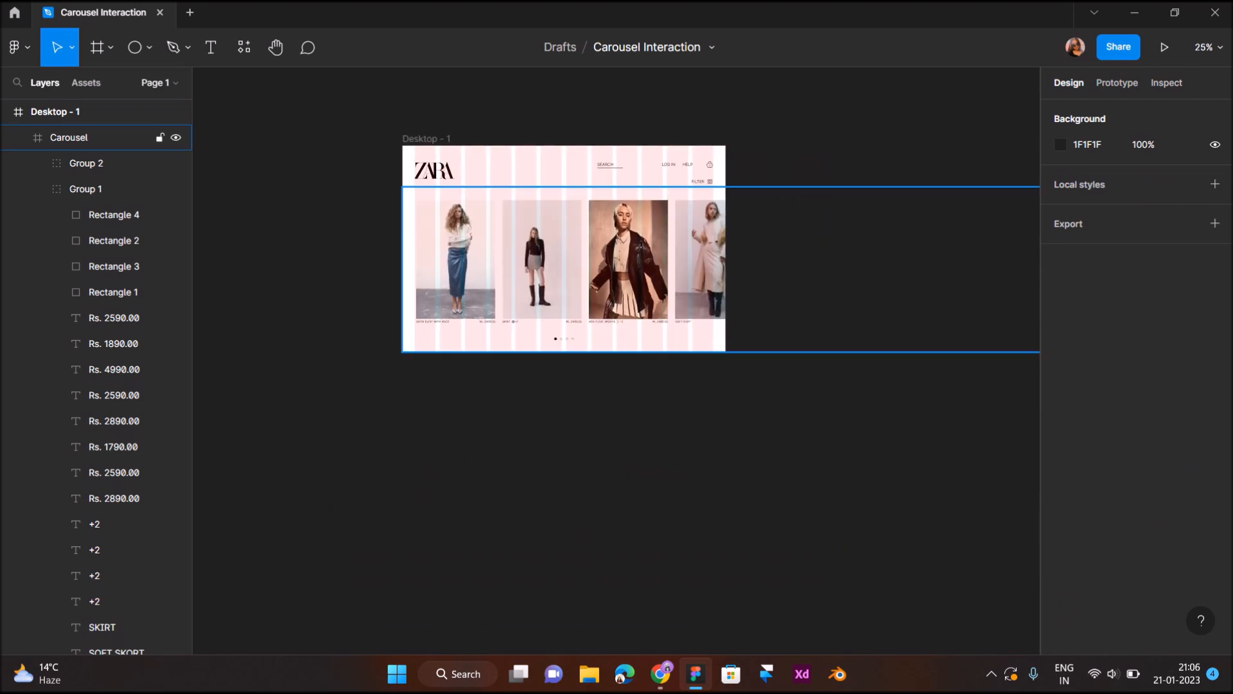
- Crop the Carousel frame to the grid's outer margins at X 60 and 1485 wide, without scaling its cards and with content clipped
left_click(758, 261)
scroll(669, 244, "down", 2)
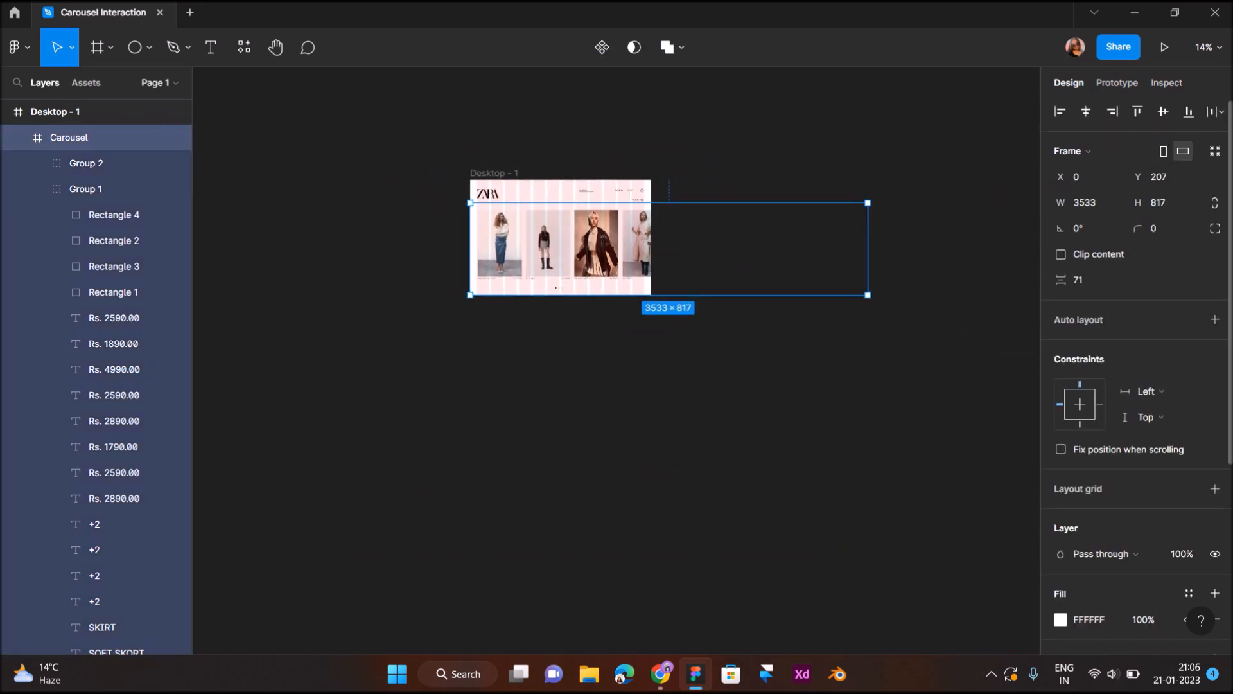
left_click_drag(868, 249, 644, 249)
left_click(670, 280)
scroll(664, 280, "up", 1)
scroll(624, 279, "up", 3)
left_click(625, 280)
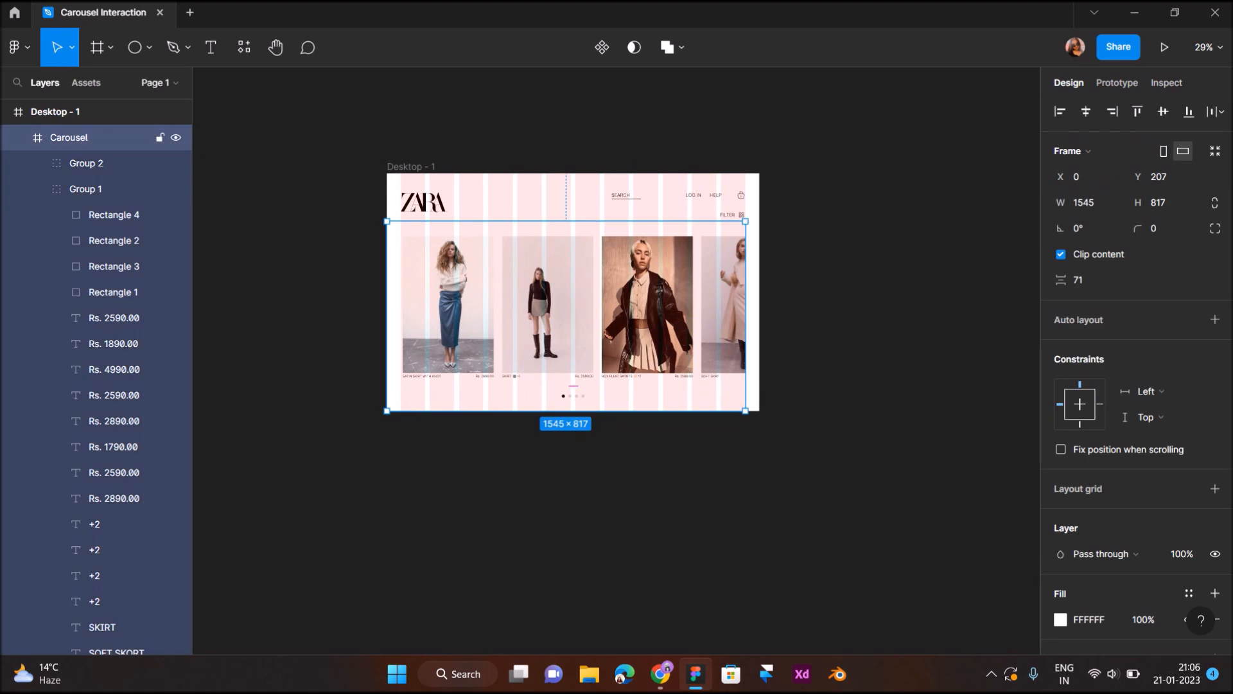
left_click_drag(386, 287, 400, 287)
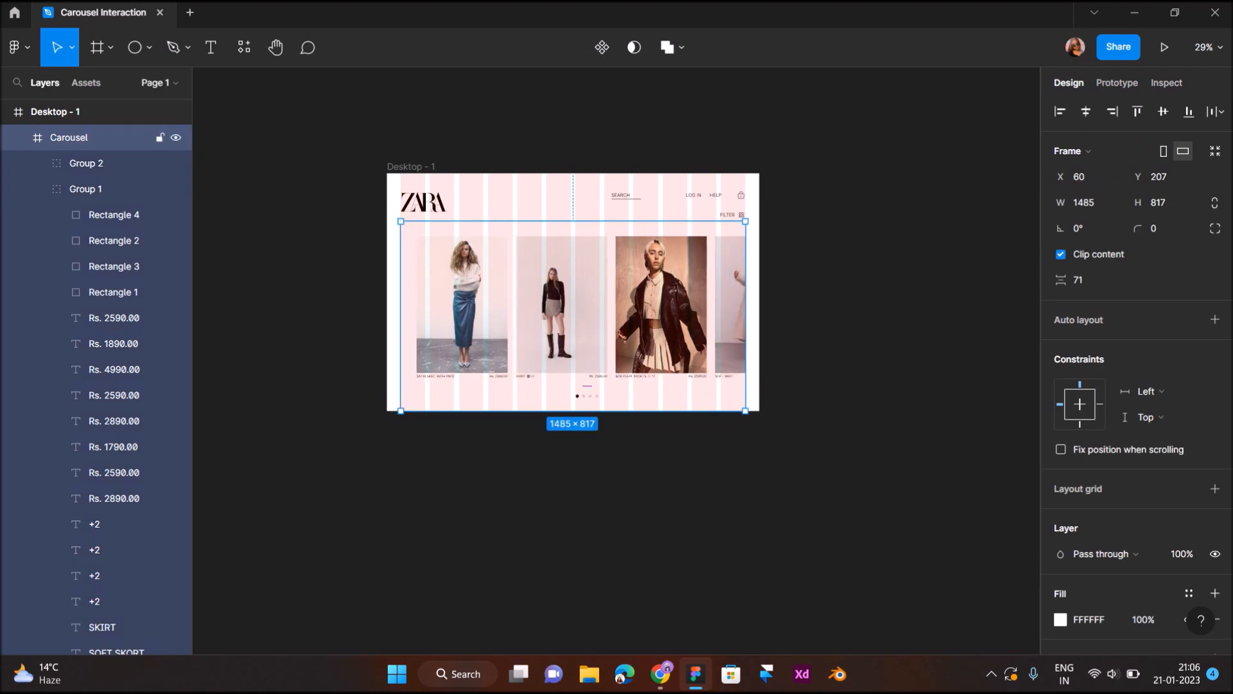
- Shift the cards group inside the Carousel frame to X 2 so the first card meets the grid margin
double_click(465, 289)
key("Left")
key("Left")
key("Left")
key("Left")
key("Left")
key("Left")
key("Left")
key("Left")
key("Left")
key("Left")
key("Left")
key("Left")
key("Left")
key("Left")
key("Left")
key("Left")
key("Left")
key("Left")
key("Left")
key("Left")
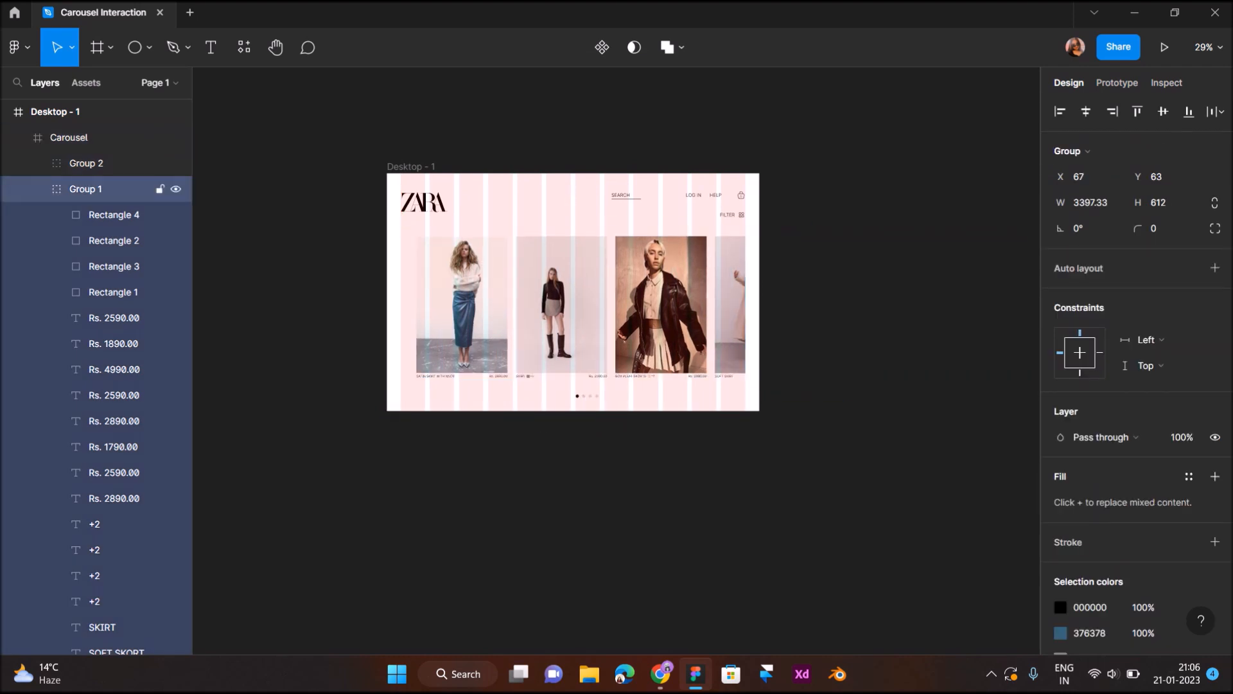
key("Left")
key("Left")
key("Left")
key("Left")
key("Left")
key("Left")
key("Left")
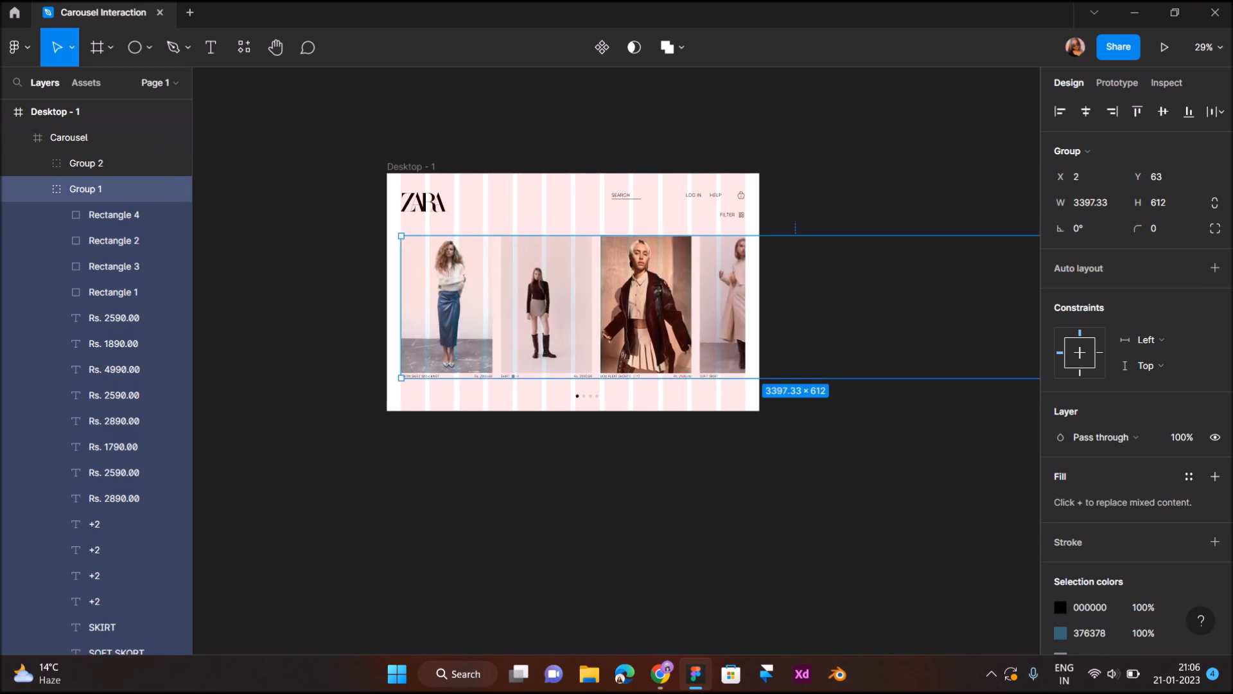
left_click(795, 230)
- Examine the Desktop - 1 layout with its 12-column grid hidden, and show the grid again
scroll(463, 284, "up", 3)
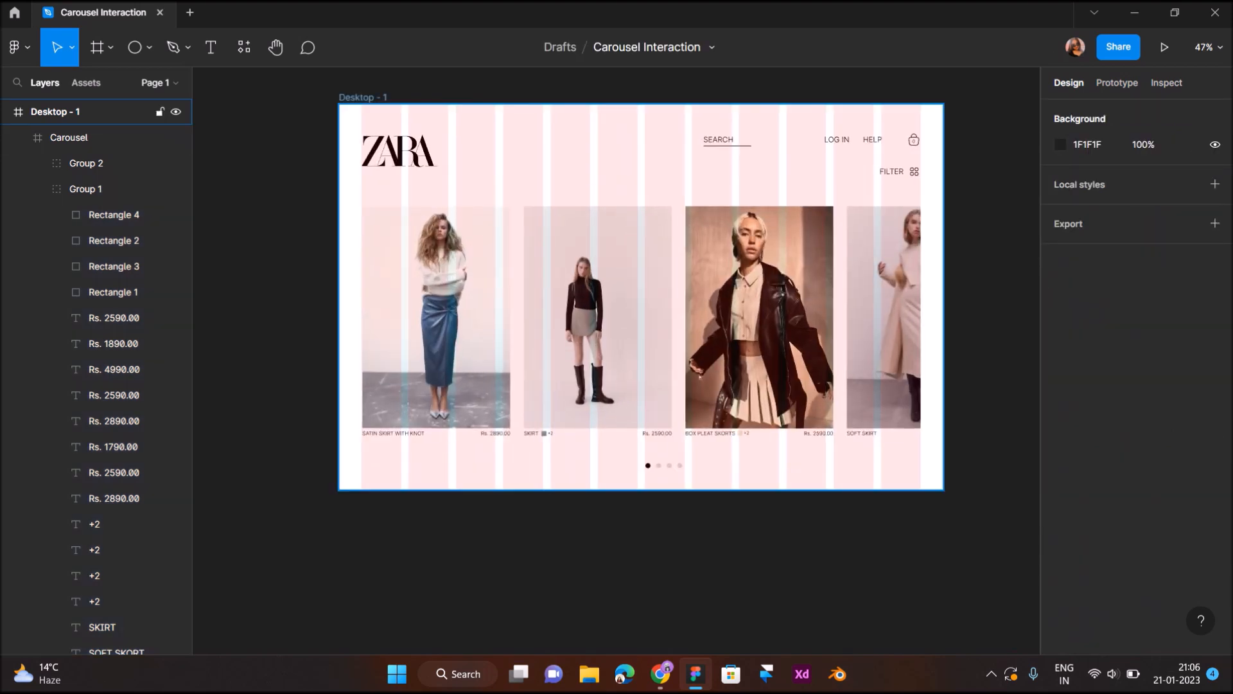
left_click(363, 98)
left_click(1190, 359)
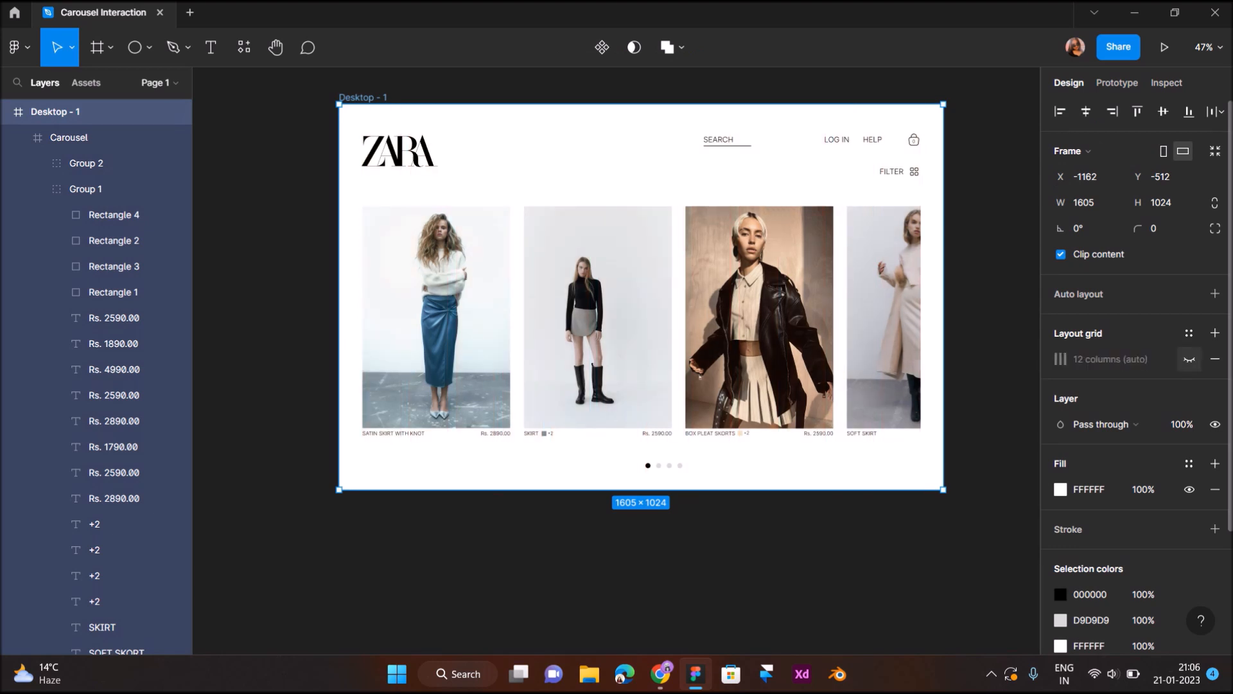
left_click(1190, 359)
- Draw a circle about 85 × 85 below Desktop - 1 and fill it with white (FFFFFF)
left_click(135, 47)
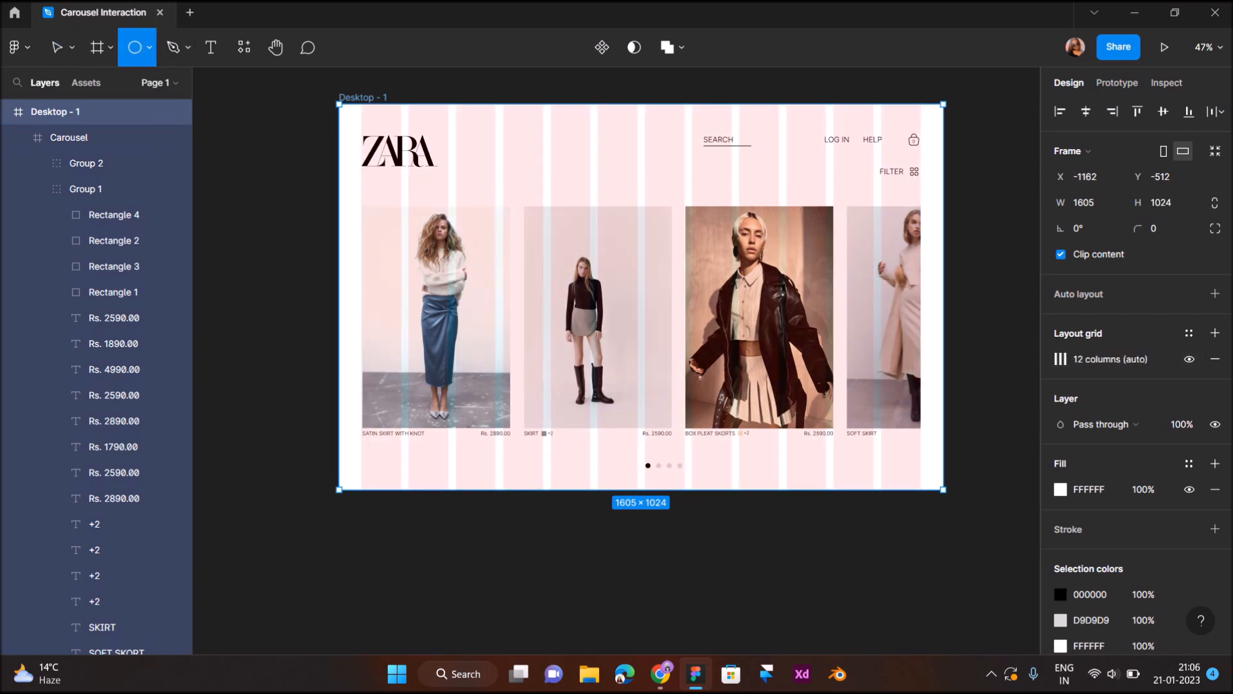
scroll(641, 289, "down", 5)
left_click_drag(368, 345, 400, 378)
left_click(1060, 333)
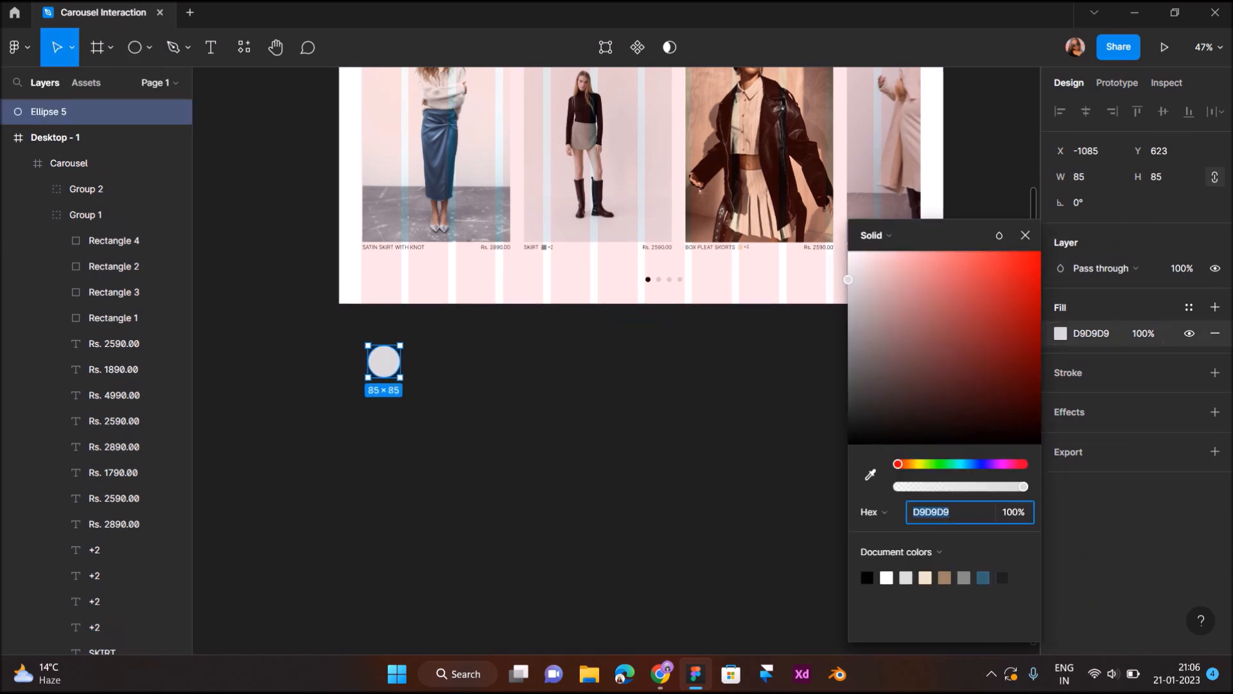
left_click_drag(859, 296, 843, 249)
left_click(706, 379)
- Insert the linear arrowleft2 icon from the Iconsax plugin and place it on the centre of the white circle
key("shift+i")
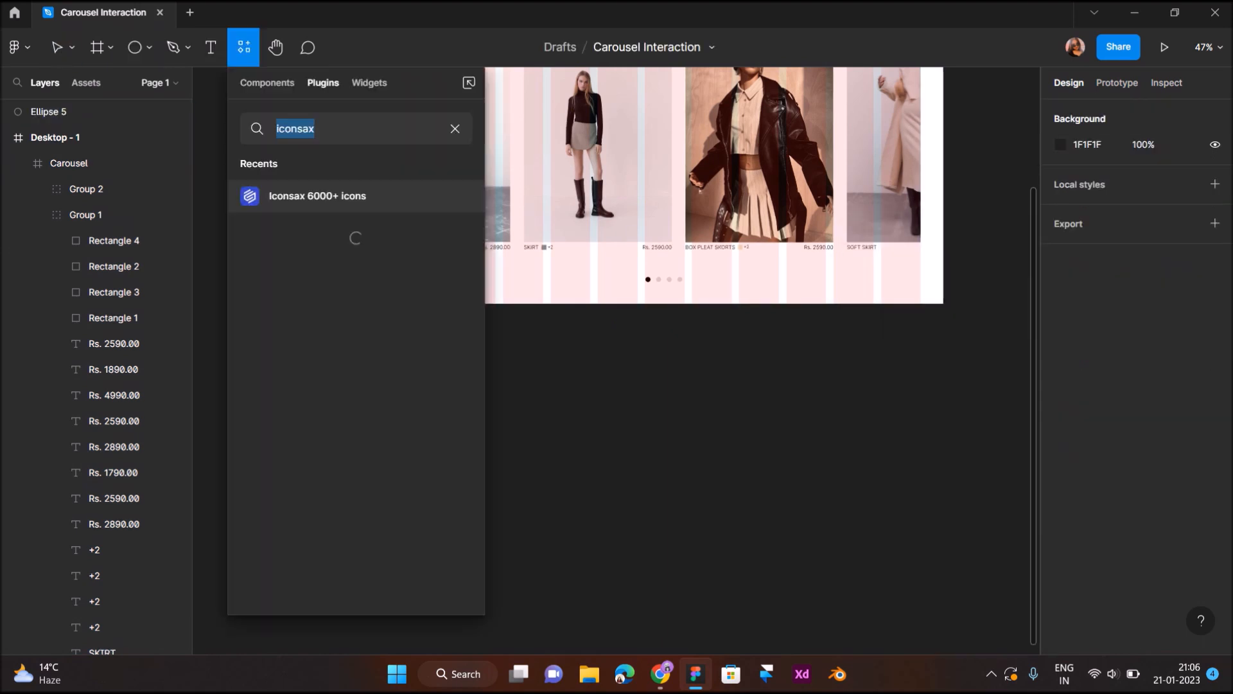
key("Return")
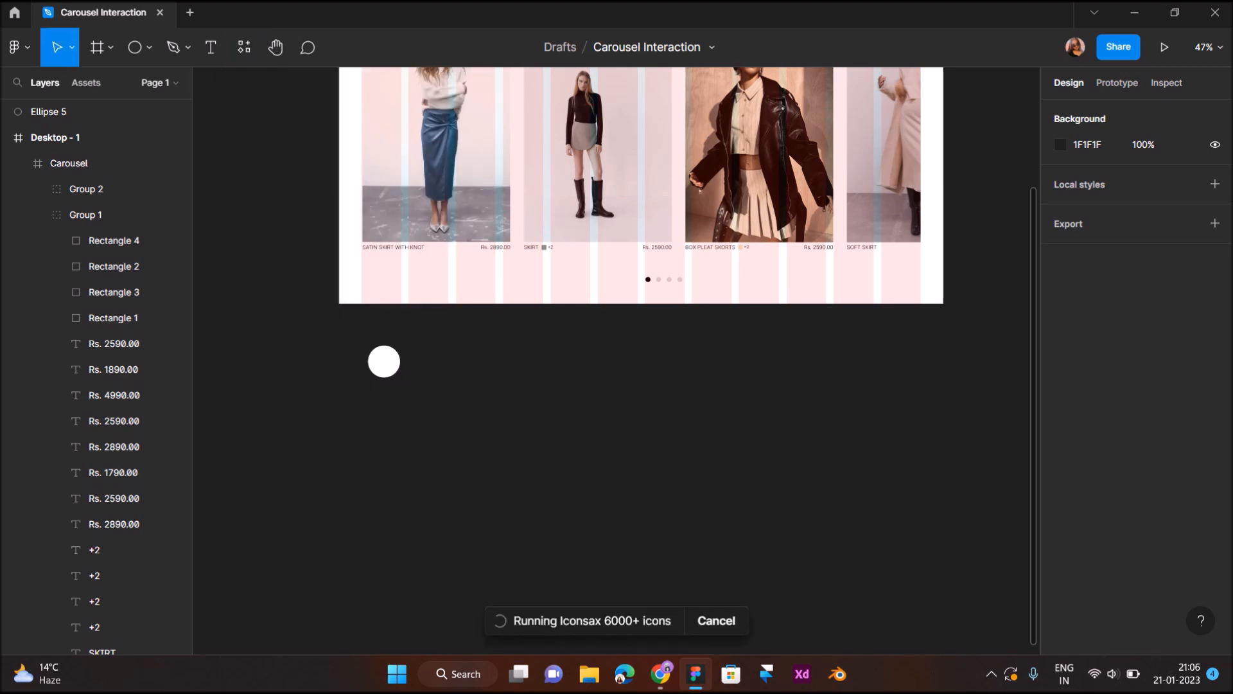
scroll(613, 411, "down", 1)
left_click_drag(532, 455, 391, 430)
left_click(745, 116)
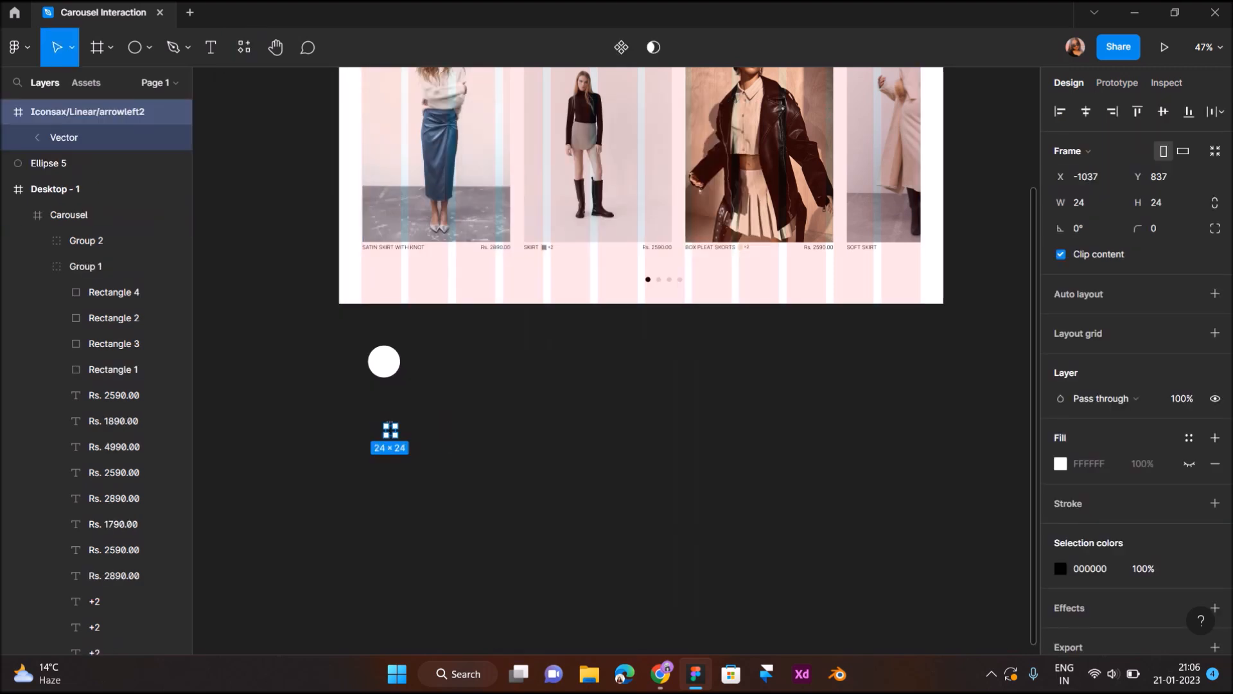
scroll(395, 418, "up", 5)
left_click_drag(387, 444, 372, 309)
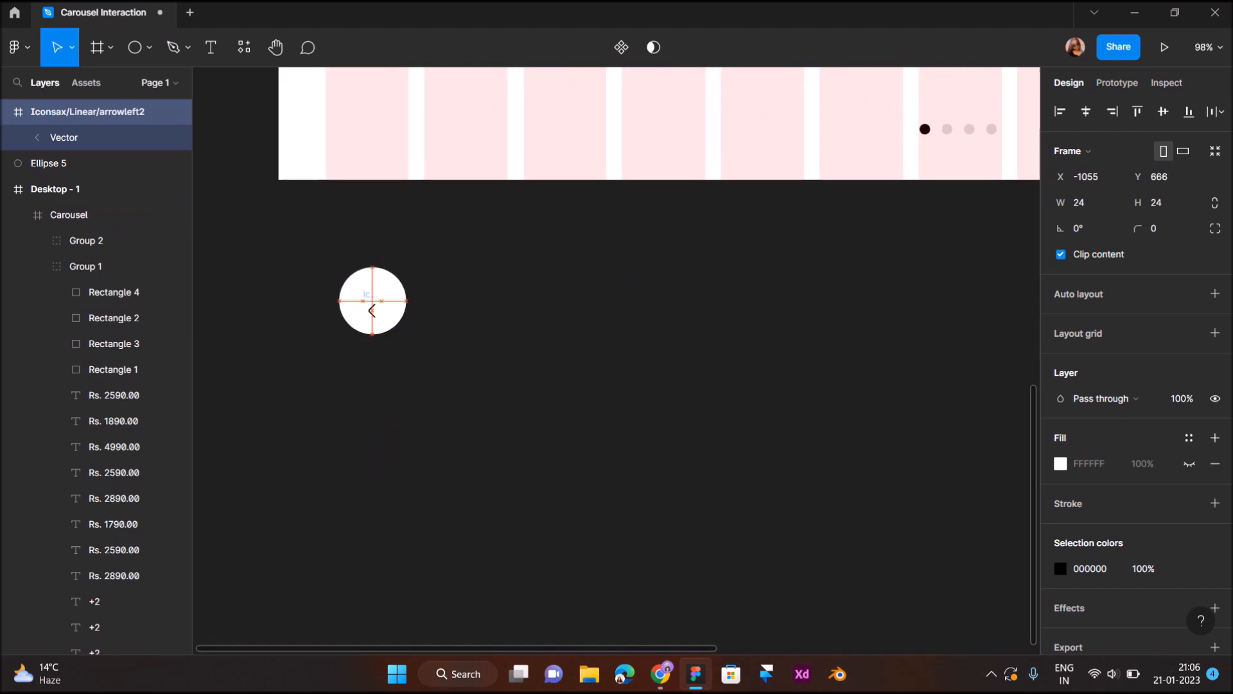
- Scale the white circle behind the arrow down to 62 × 62
left_click(58, 163)
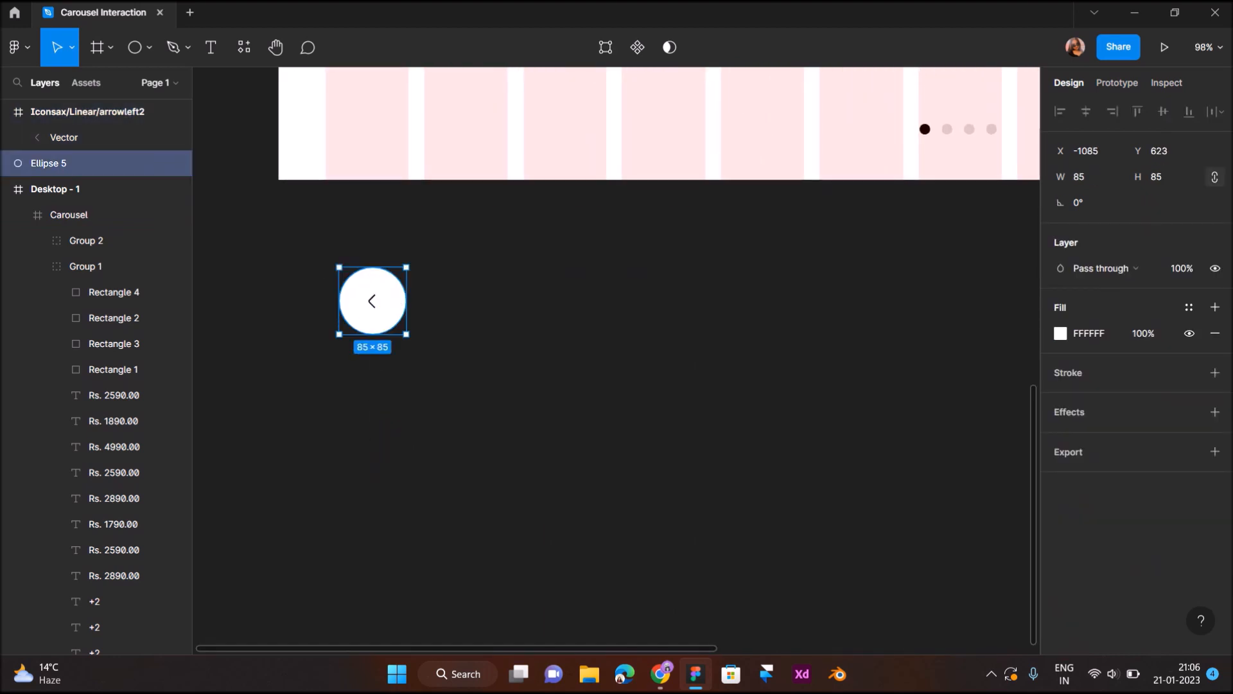
key("k")
left_click_drag(406, 334, 344, 274)
scroll(384, 314, "up", 3)
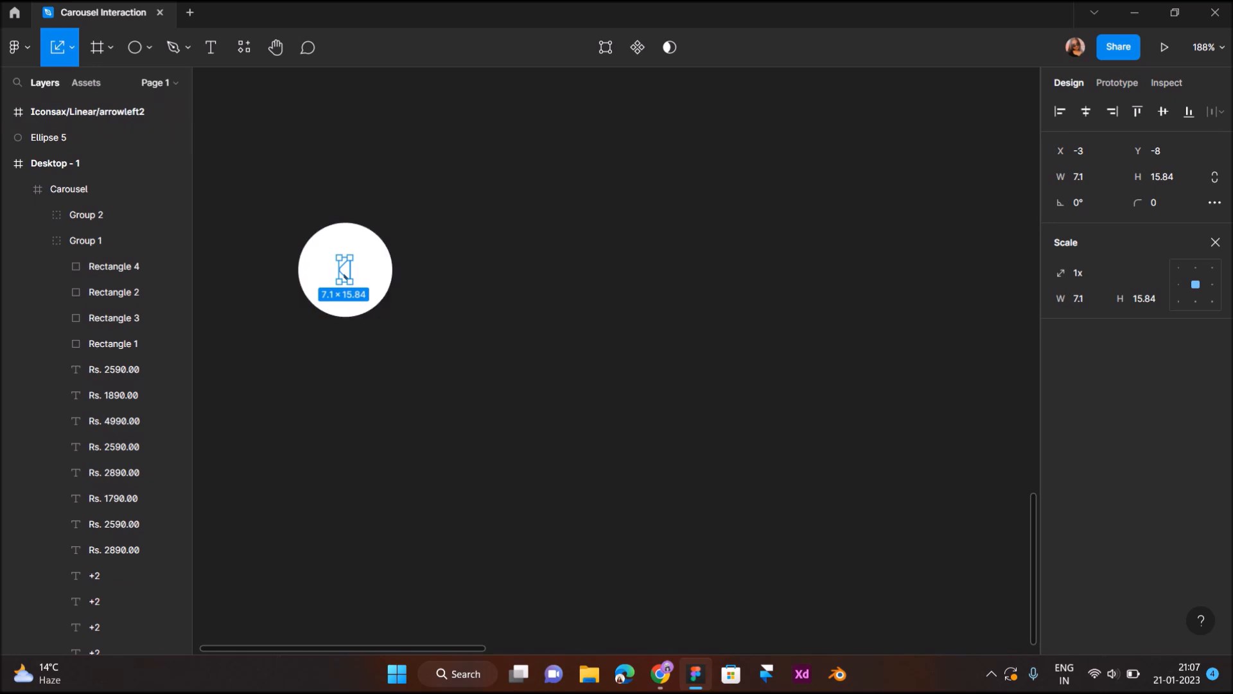
- Undo the stray move of the arrow's vector and centre the whole left-arrow icon frame on the circle
key("ctrl+z")
left_click(106, 112)
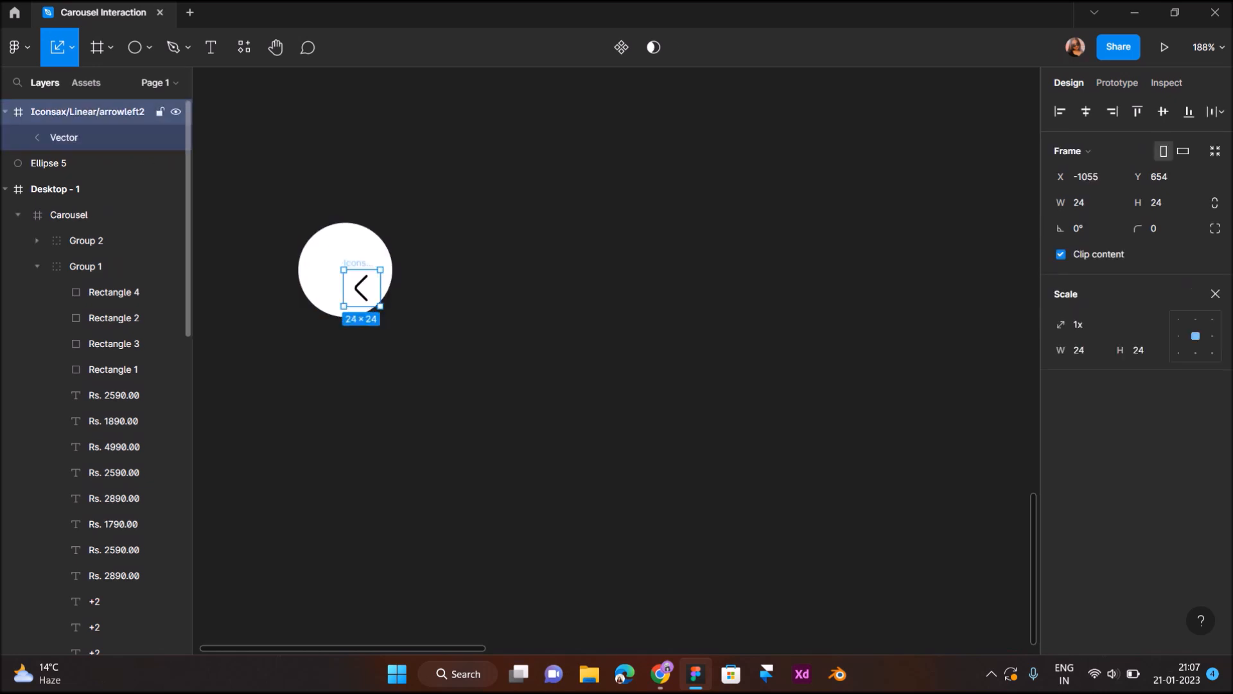
left_click_drag(361, 288, 345, 270)
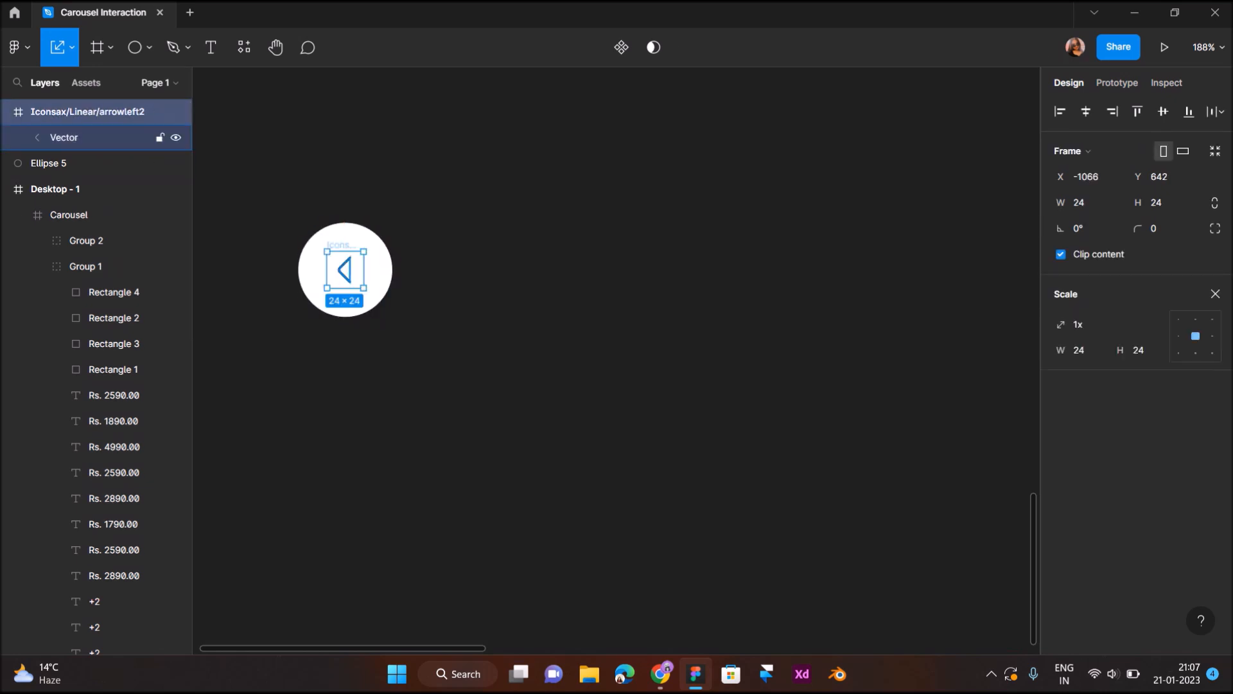
- Group the left-arrow icon with its circle and place a duplicate of the group to its right
left_click(65, 163, "shift")
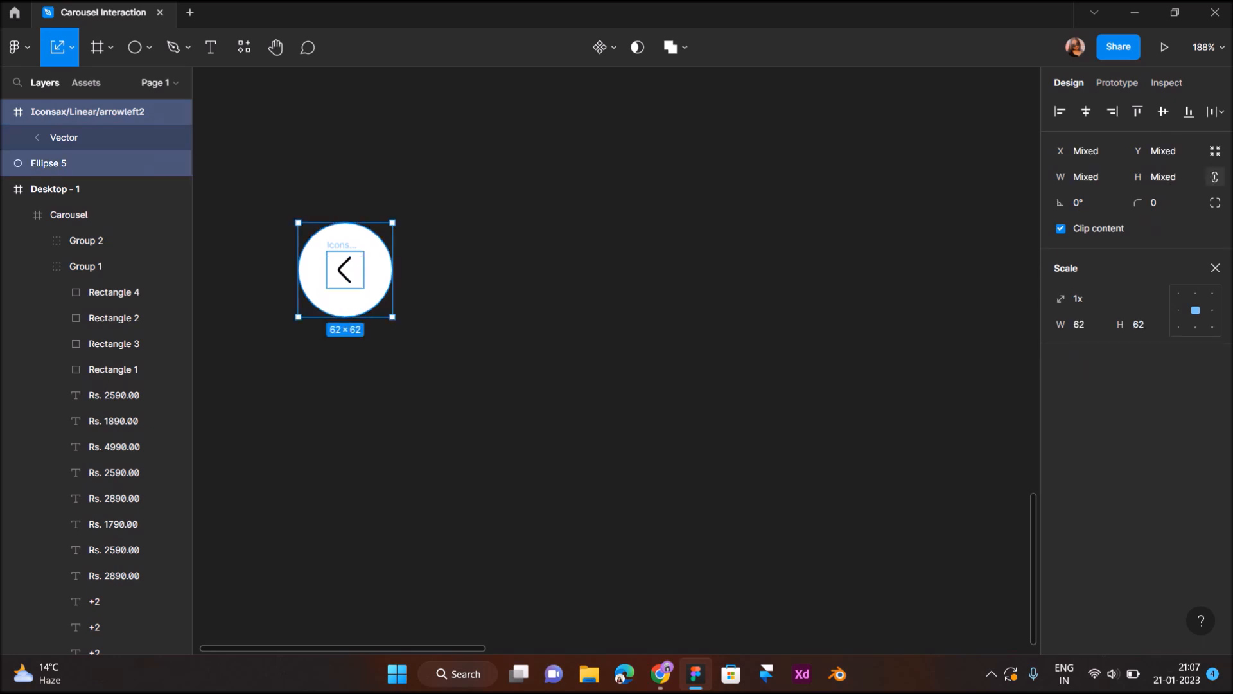
key("ctrl+g")
left_click_drag(345, 270, 468, 270, "alt")
- Insert the linear arrowright2 icon from the Iconsax plugin onto the canvas and close the plugin
left_click(245, 47)
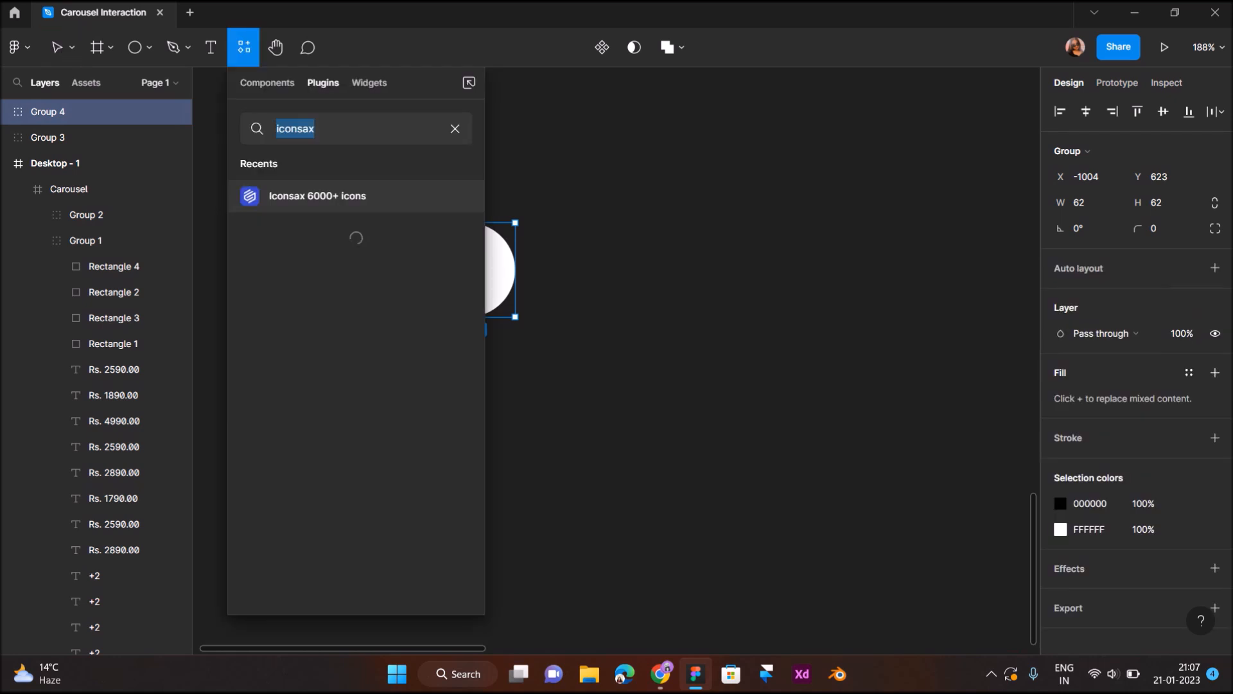
left_click(457, 196)
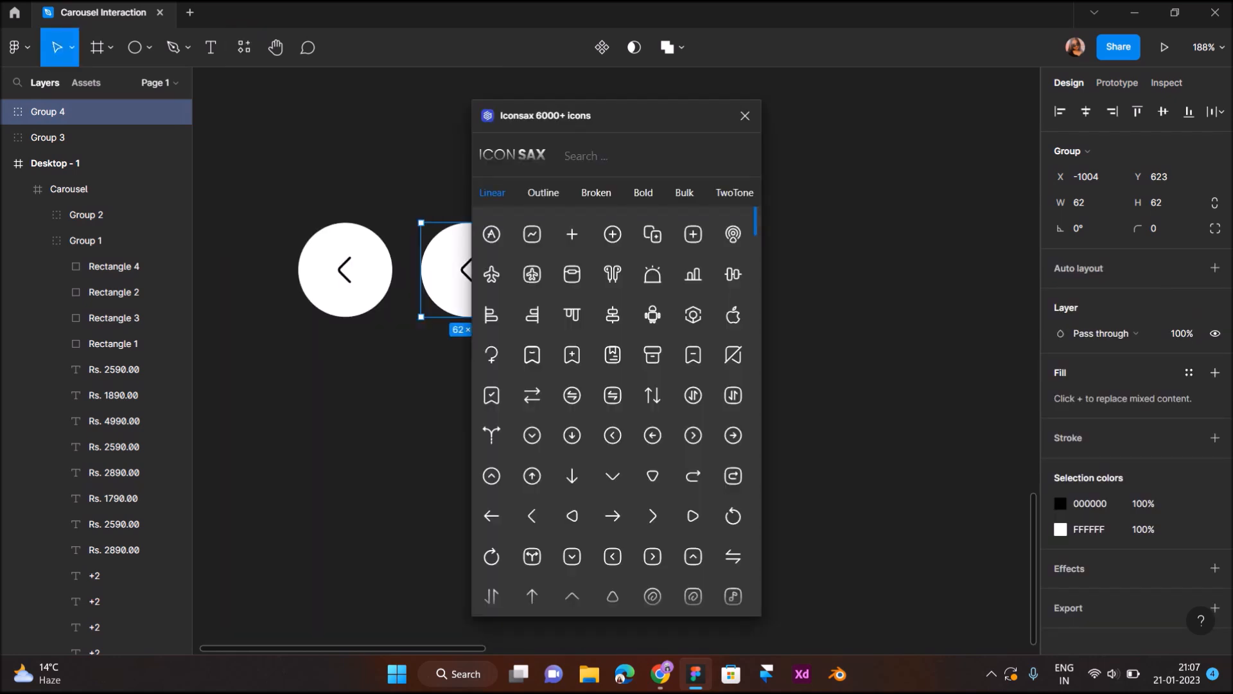
left_click(652, 516)
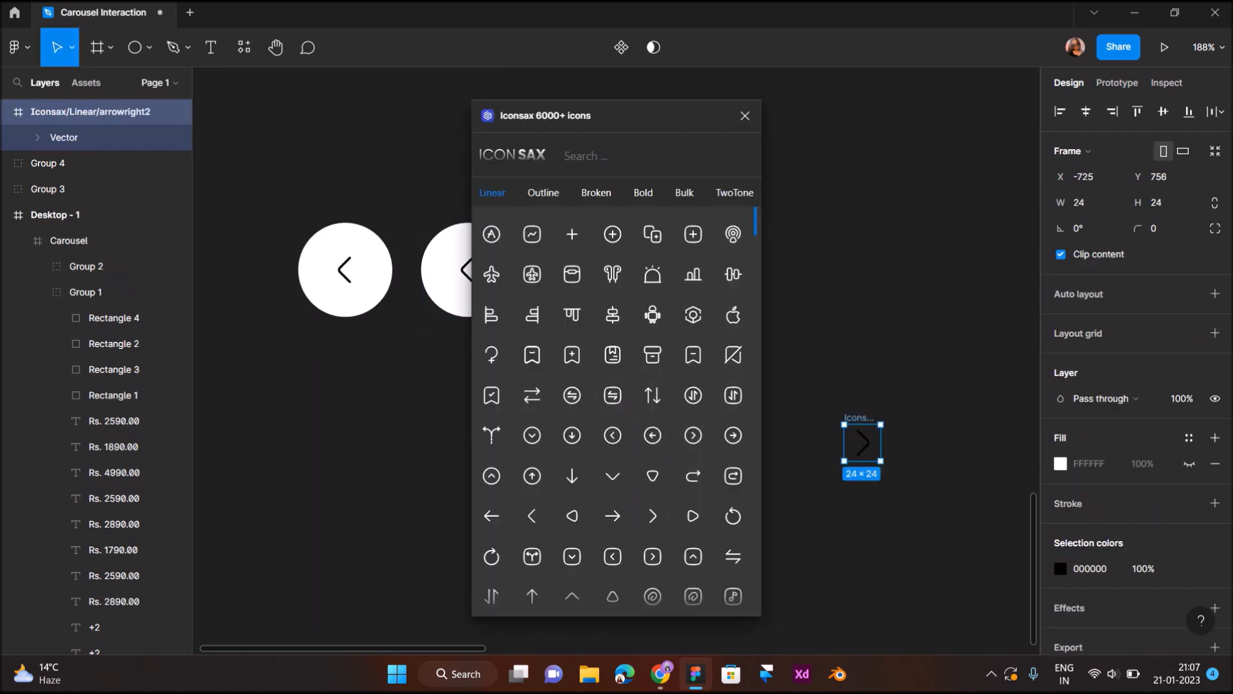
left_click(745, 115)
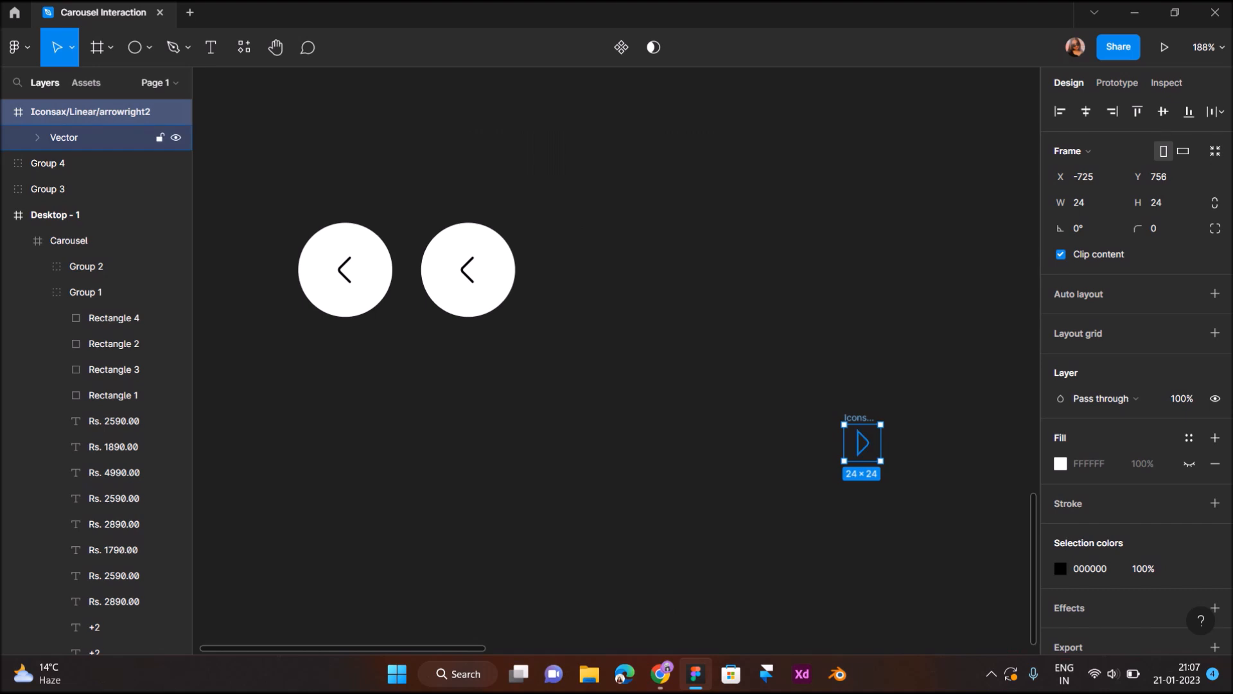
- Replace the left arrow in the duplicated circle with the arrowright2 icon and delete the loose arrowright2 icon from the canvas
double_click(468, 269)
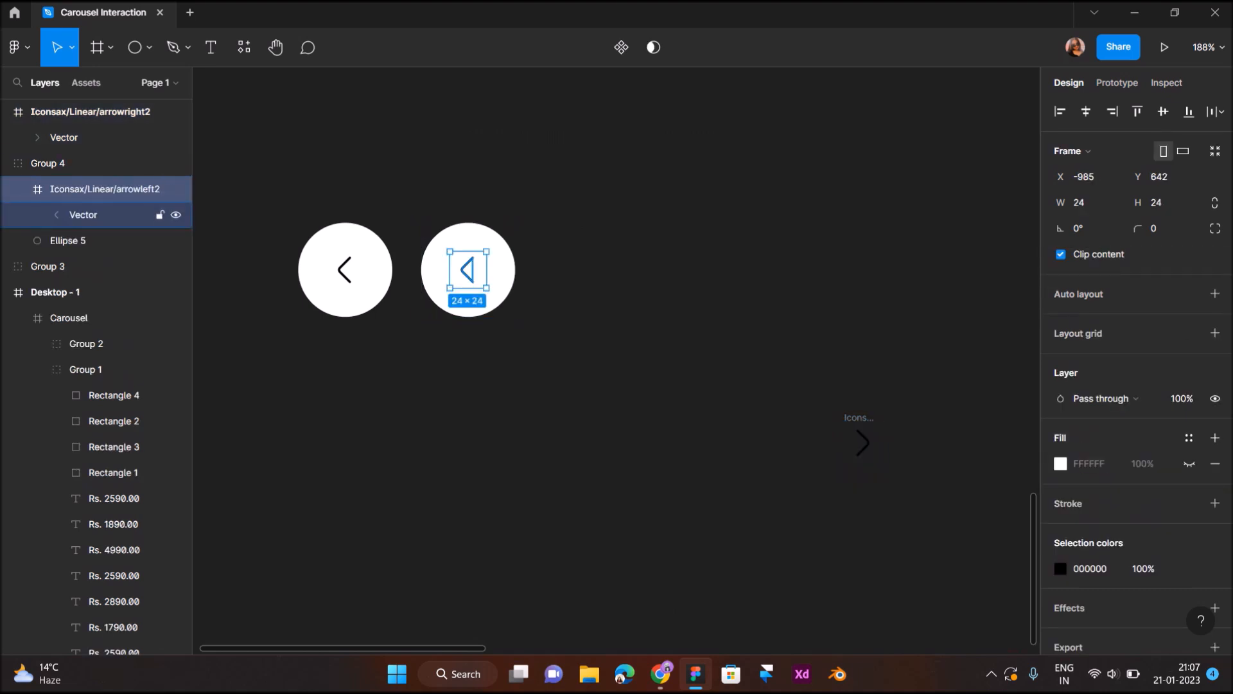
key("ctrl+shift+r")
left_click(520, 347)
scroll(520, 346, "down", 2)
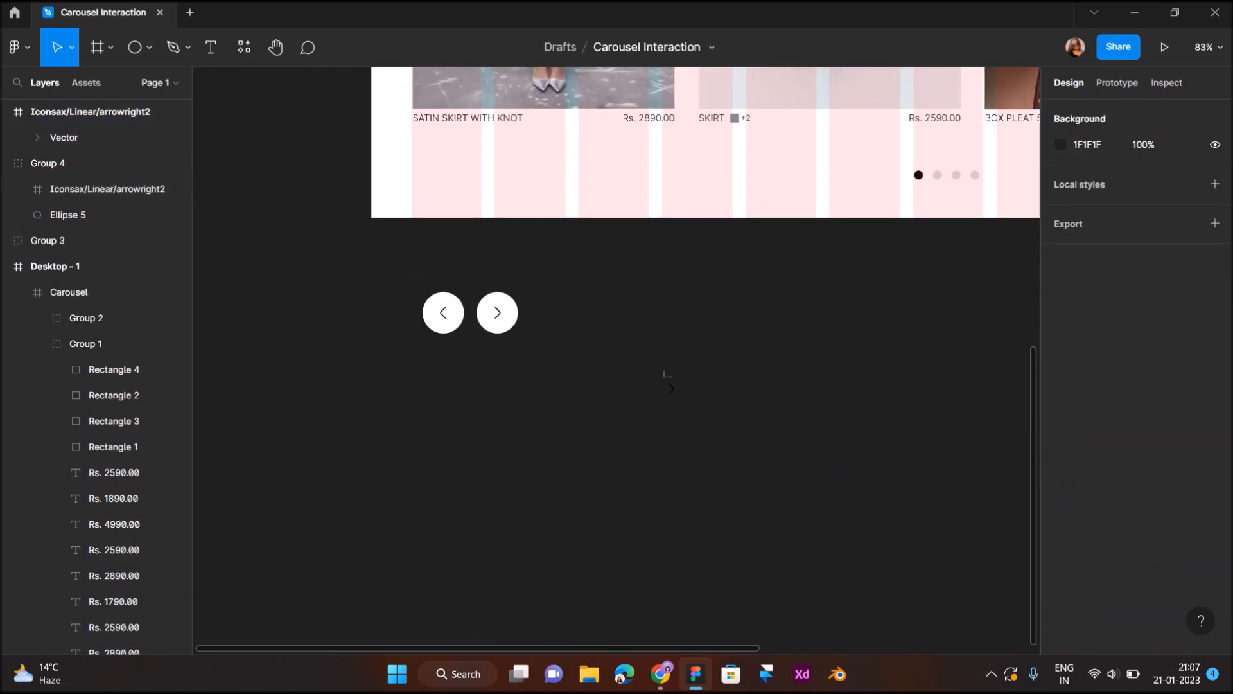
left_click(670, 388)
left_click(696, 385)
left_click(668, 375)
key("Delete")
- Examine the left-arrow icon inside its white circle and compare both buttons with the carousel above
scroll(617, 359, "up", 4)
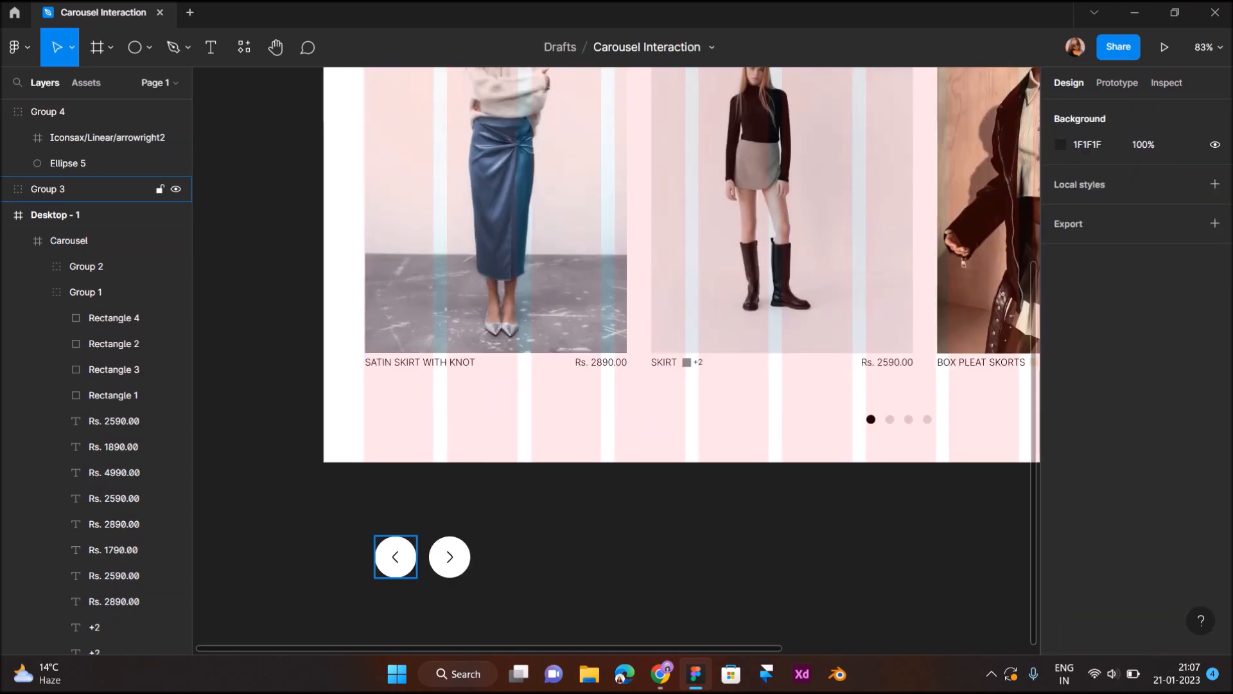
scroll(403, 542, "up", 5)
left_click(396, 556)
double_click(390, 562)
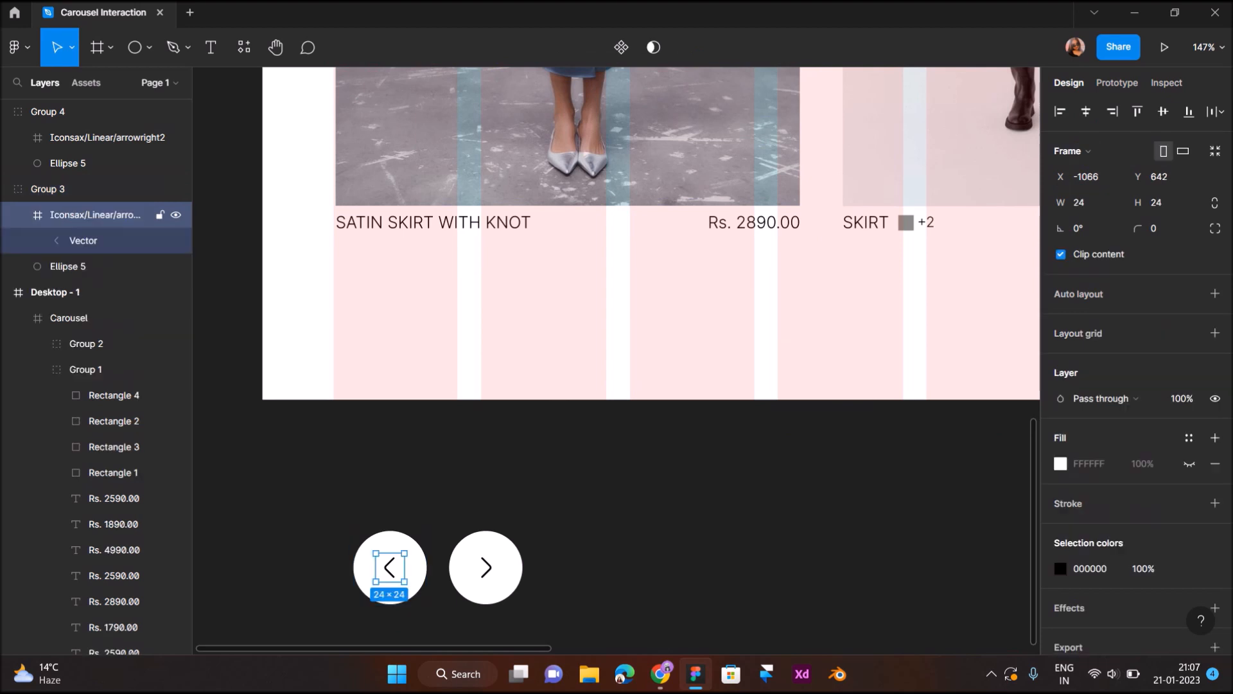
scroll(389, 560, "up", 5)
left_click(820, 379)
scroll(819, 380, "down", 5)
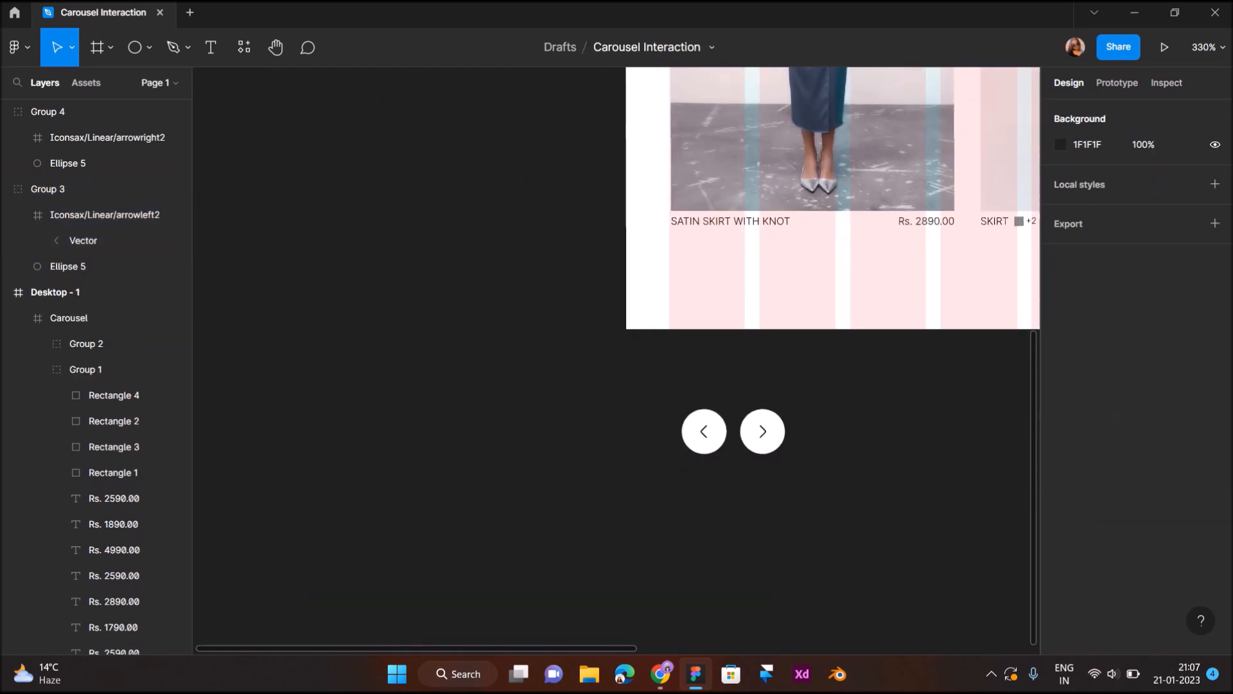
scroll(819, 379, "up", 3)
scroll(819, 379, "right", 2)
scroll(820, 380, "down", 1)
- Place the left-arrow button over the carousel's left edge and move its group out of the Carousel frame, directly into Desktop - 1
left_click(594, 552)
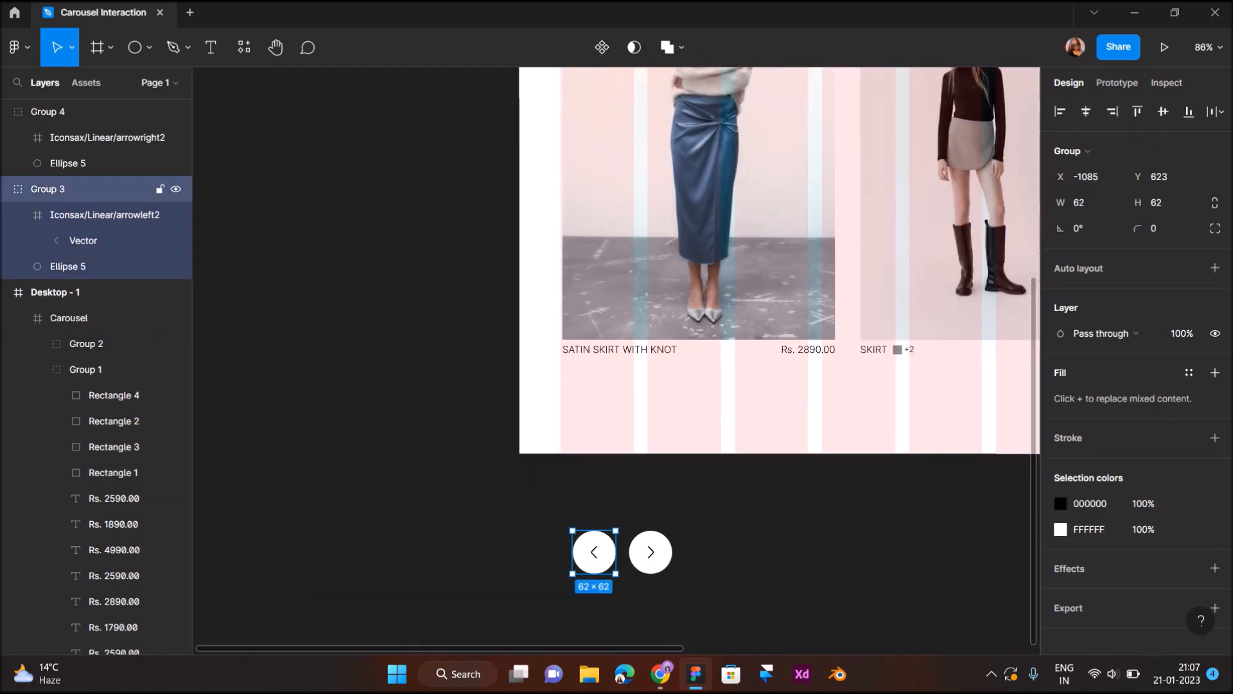
left_click_drag(594, 552, 576, 156)
scroll(575, 156, "up", 3)
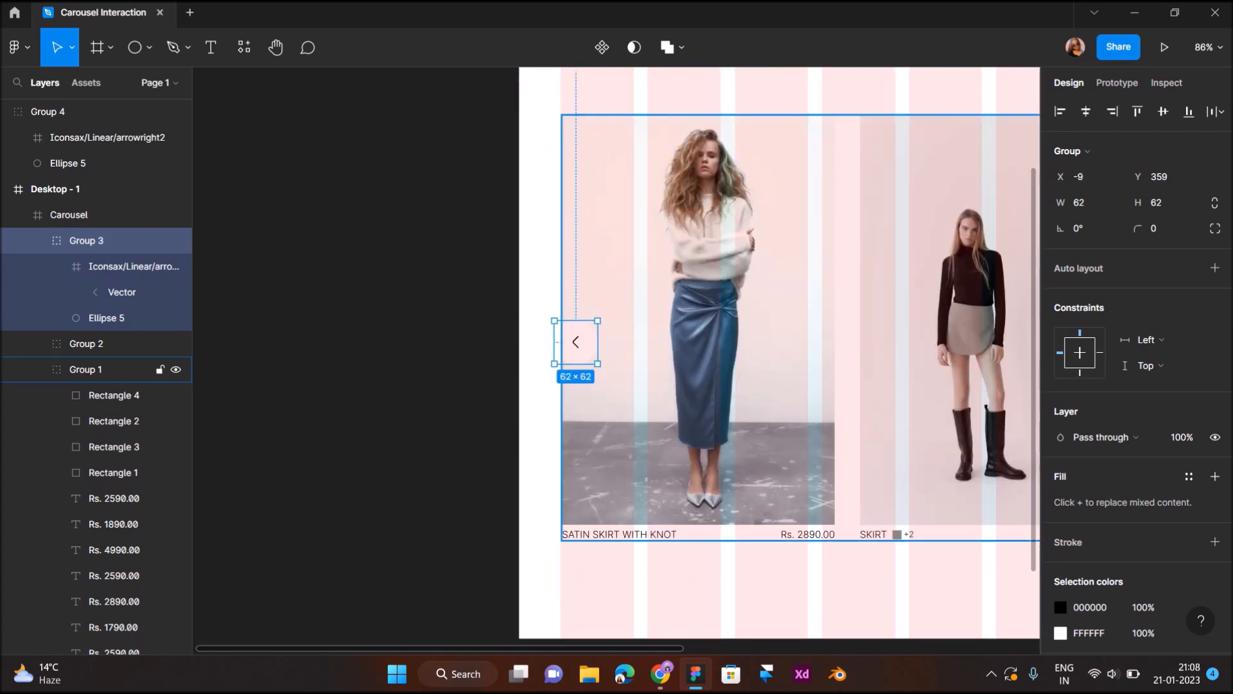
scroll(576, 314, "up", 5)
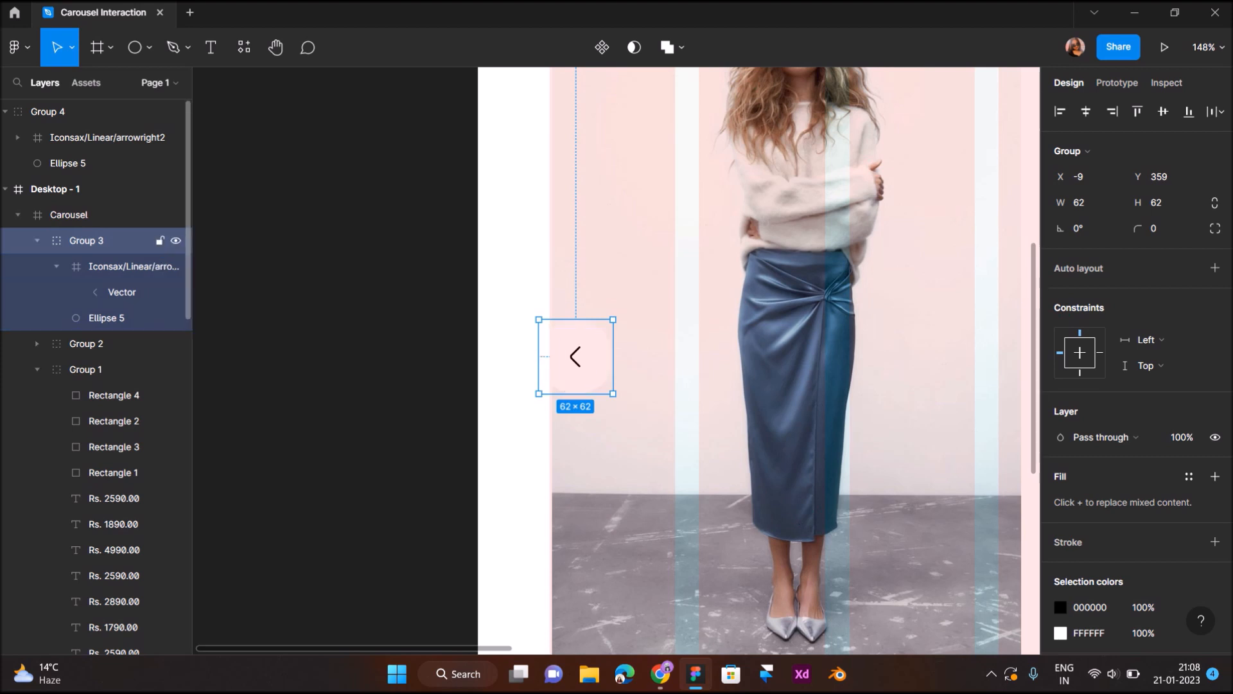
left_click_drag(86, 240, 84, 202)
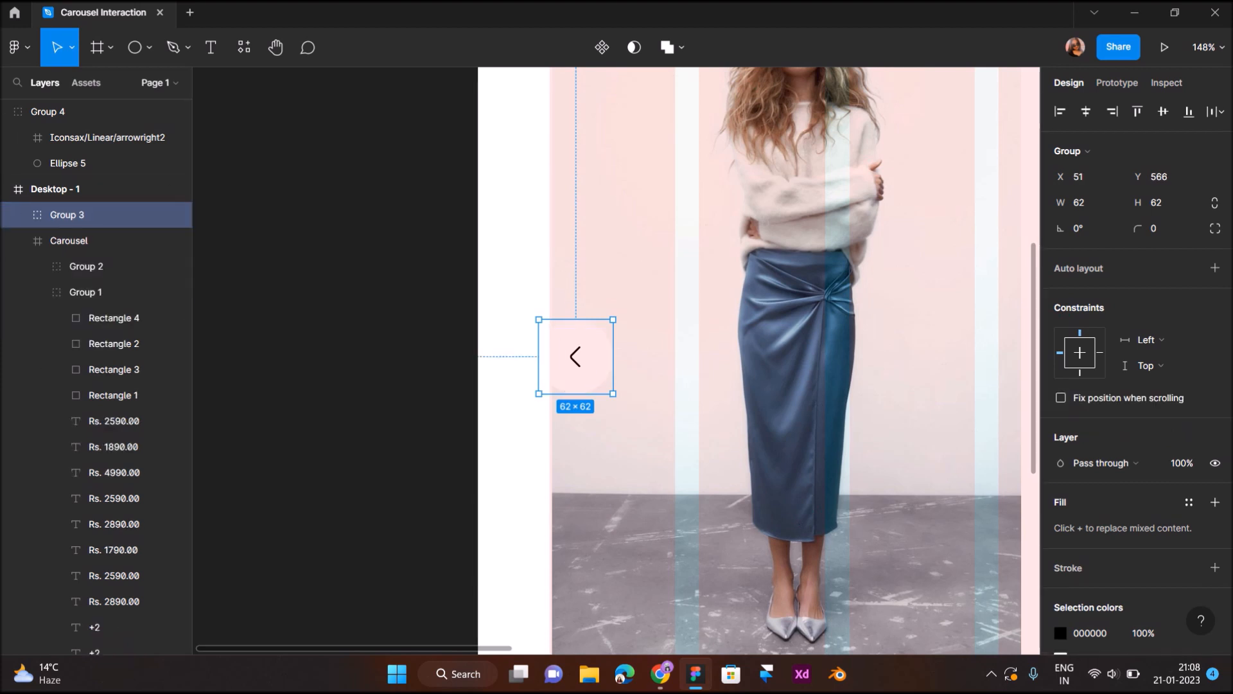
- Add a drop shadow to the left-arrow group with Y offset 10, blur 40 and 5% opacity
scroll(1207, 450, "down", 3)
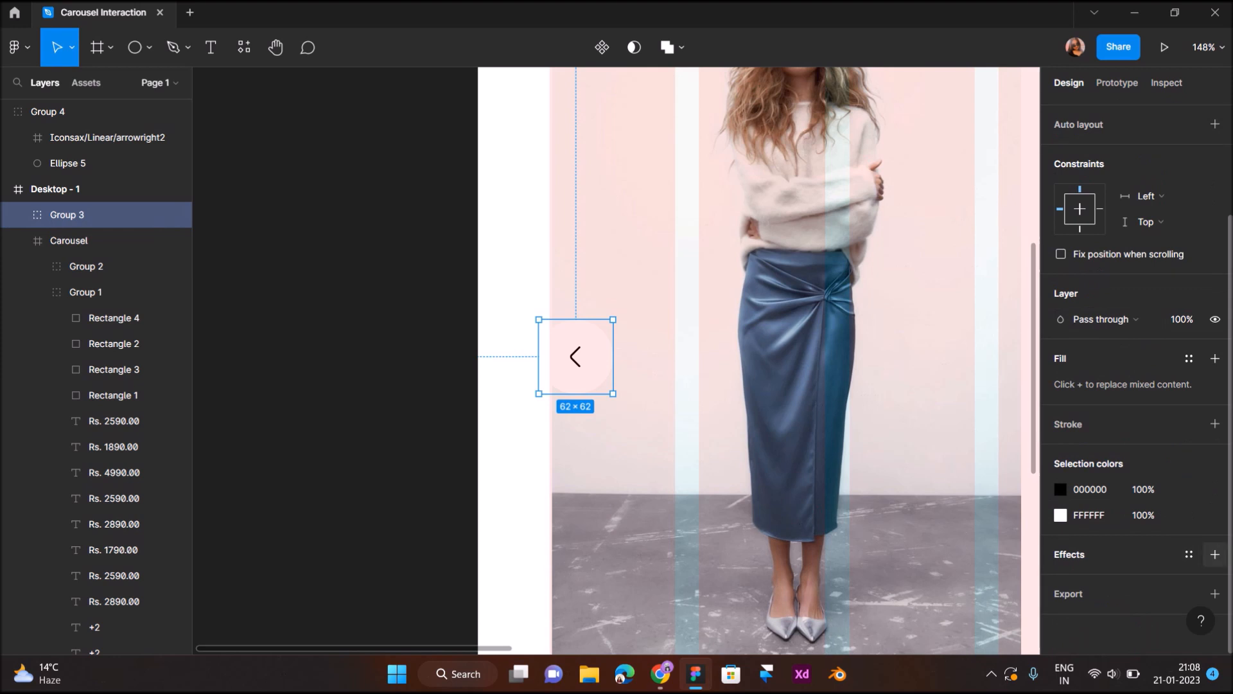
left_click(1215, 554)
left_click(1060, 579)
left_click(886, 557)
type("10")
key("Return")
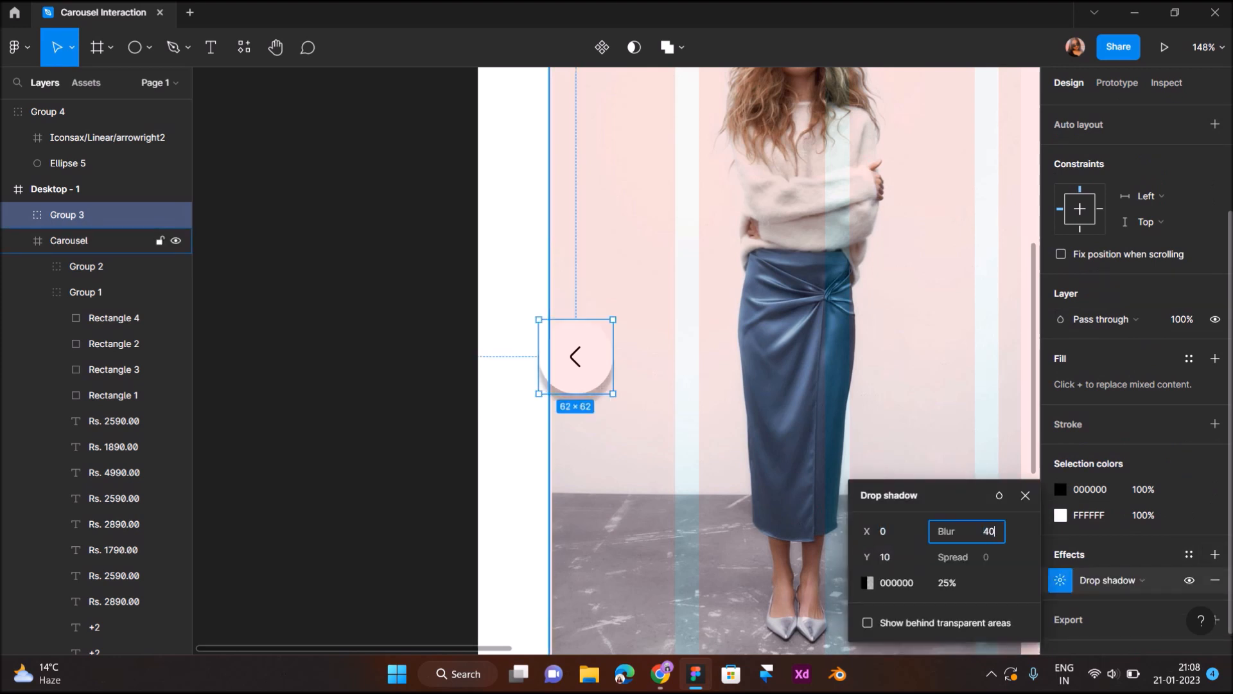
type("40")
key("Return")
left_click(948, 583)
type("5")
key("Return")
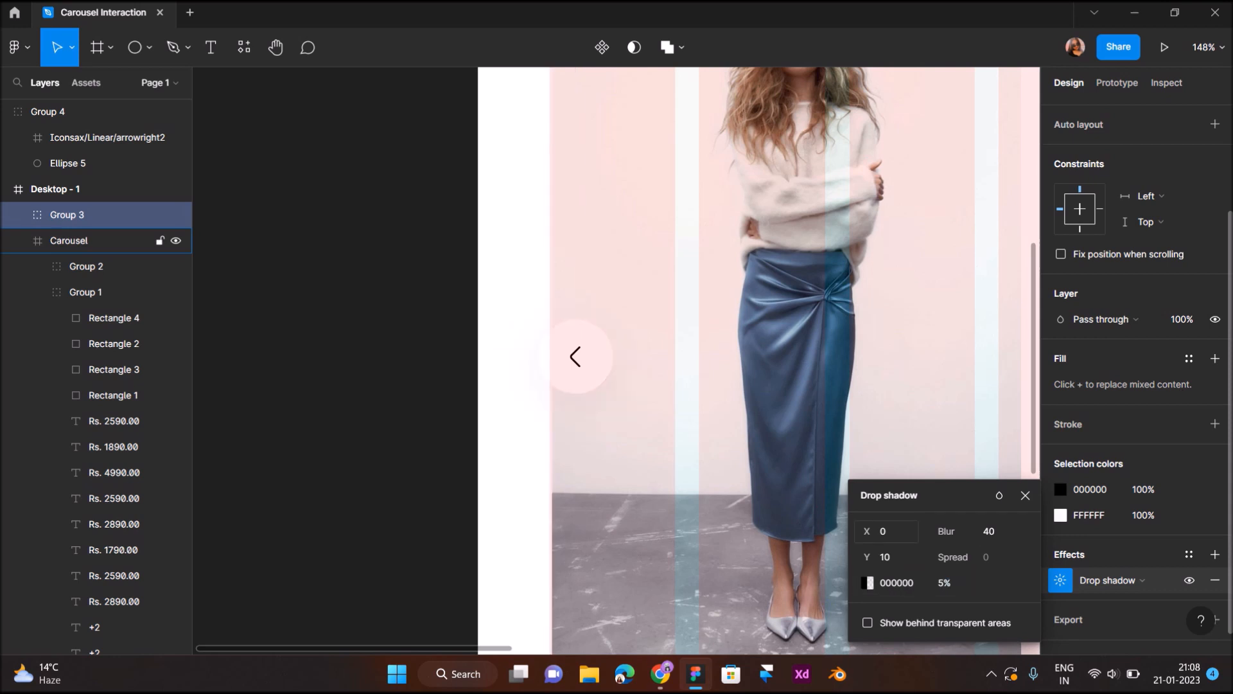
- Nudge the left-arrow button to X 33, Y 522 so it straddles the first card's left edge
key("Left")
key("Left")
key("Left")
key("Left")
key("Left")
key("Left")
key("Left")
key("Left")
key("Left")
key("Left")
key("Left")
key("Left")
key("Left")
key("Left")
key("Left")
key("Left")
key("Left")
key("Left")
key("Left")
key("Left")
key("Left")
key("Left")
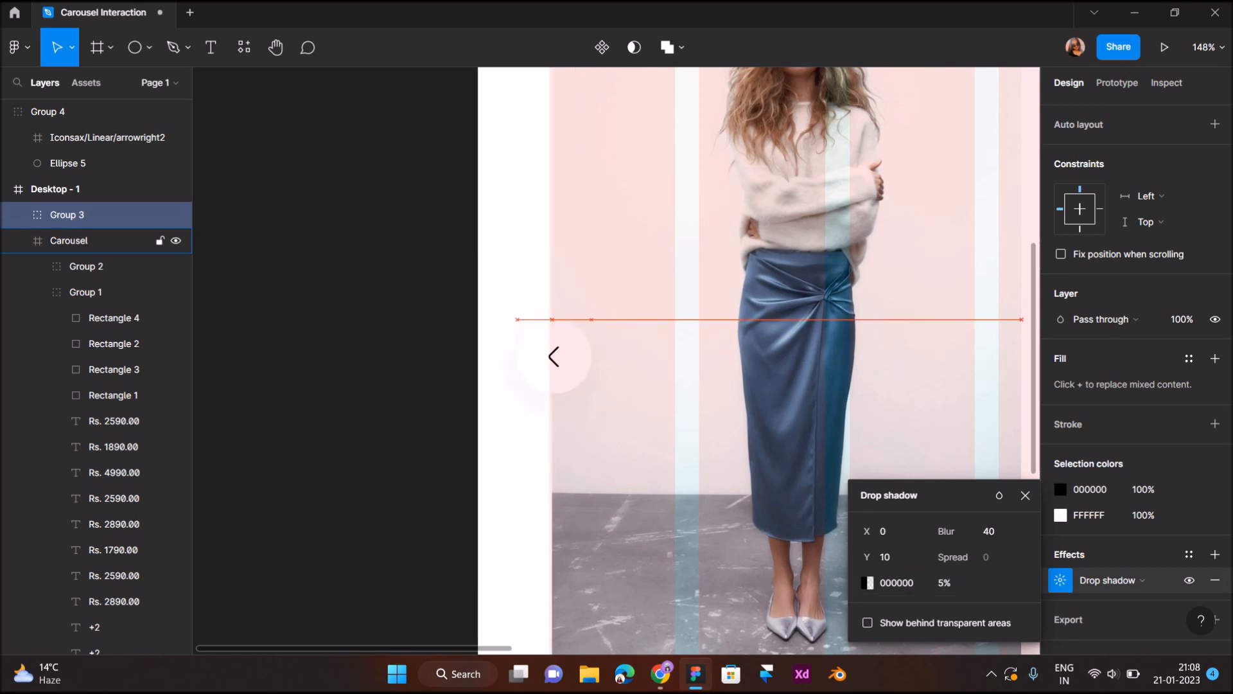
scroll(633, 345, "down", 5)
left_click(546, 359)
scroll(545, 360, "right", 1)
left_click(588, 345)
key("Up")
key("Up")
key("Up")
key("Up")
key("Up")
key("Up")
key("Up")
key("Up")
key("Up")
key("Up")
key("Up")
key("Up")
key("Up")
key("Up")
key("Up")
key("Up")
key("Up")
key("Up")
key("Up")
key("Up")
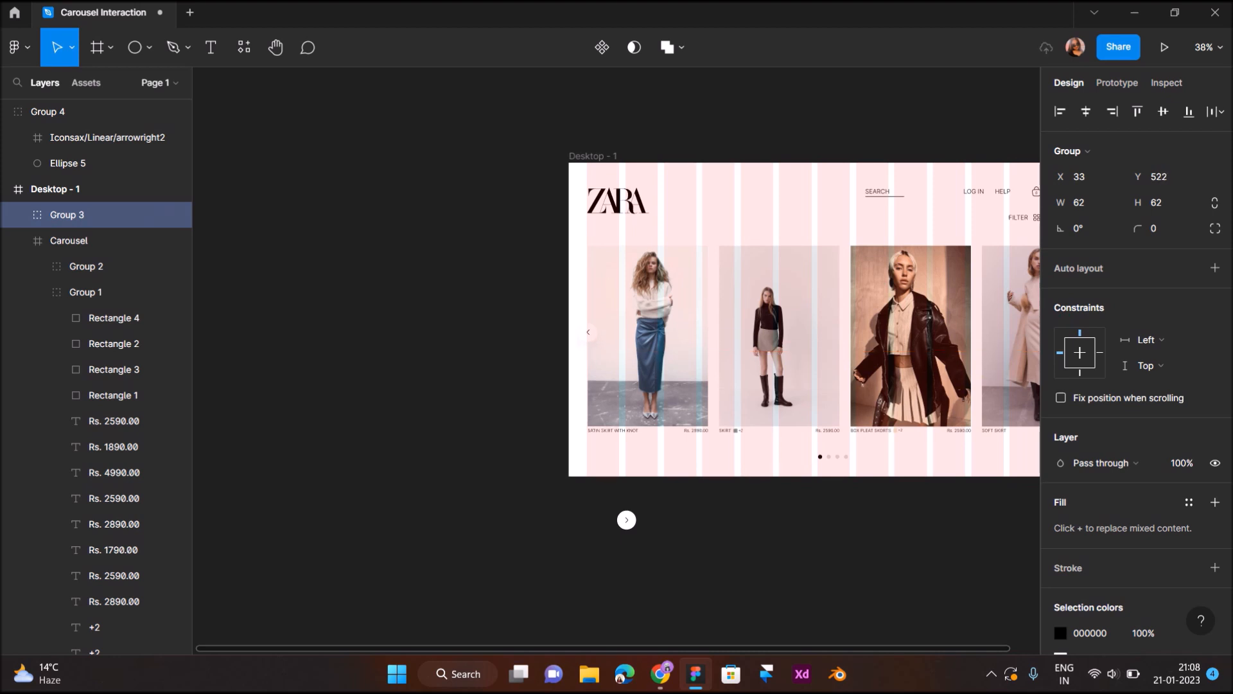
left_click(483, 408)
- Duplicate the shadowed left-arrow button below Desktop - 1 and replace the copy's icon with arrowright2
scroll(483, 408, "right", 2)
scroll(483, 408, "up", 2)
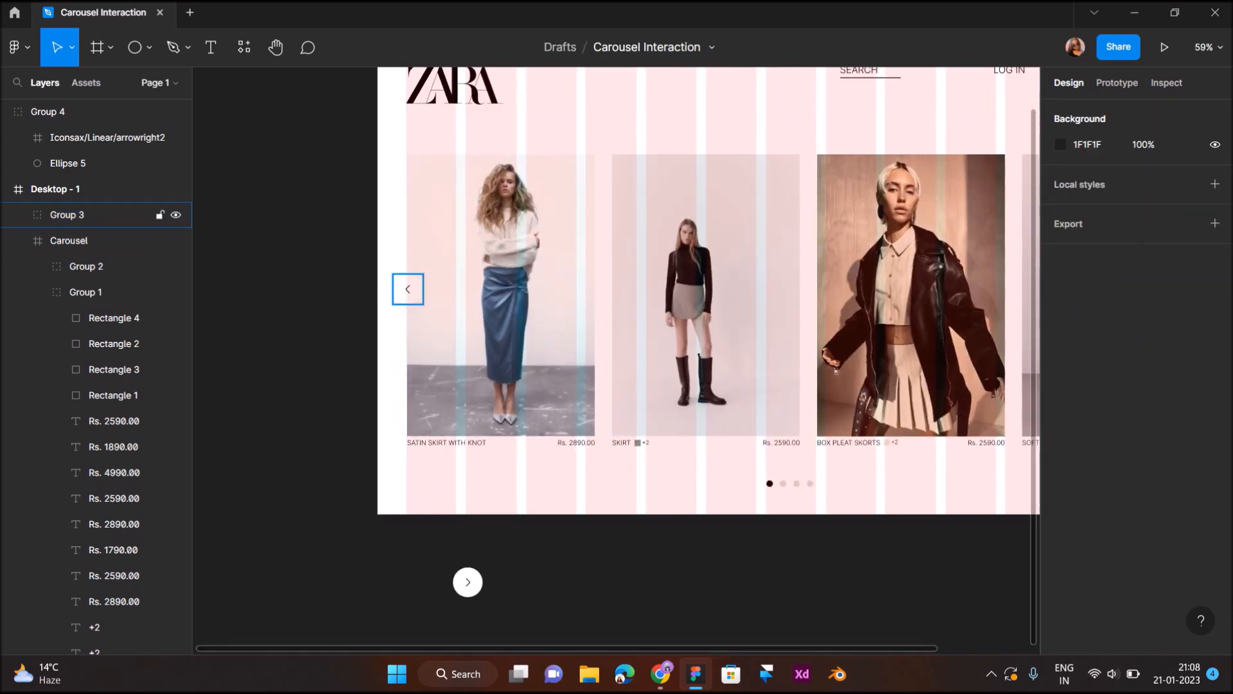
left_click(96, 214)
left_click_drag(408, 289, 535, 579)
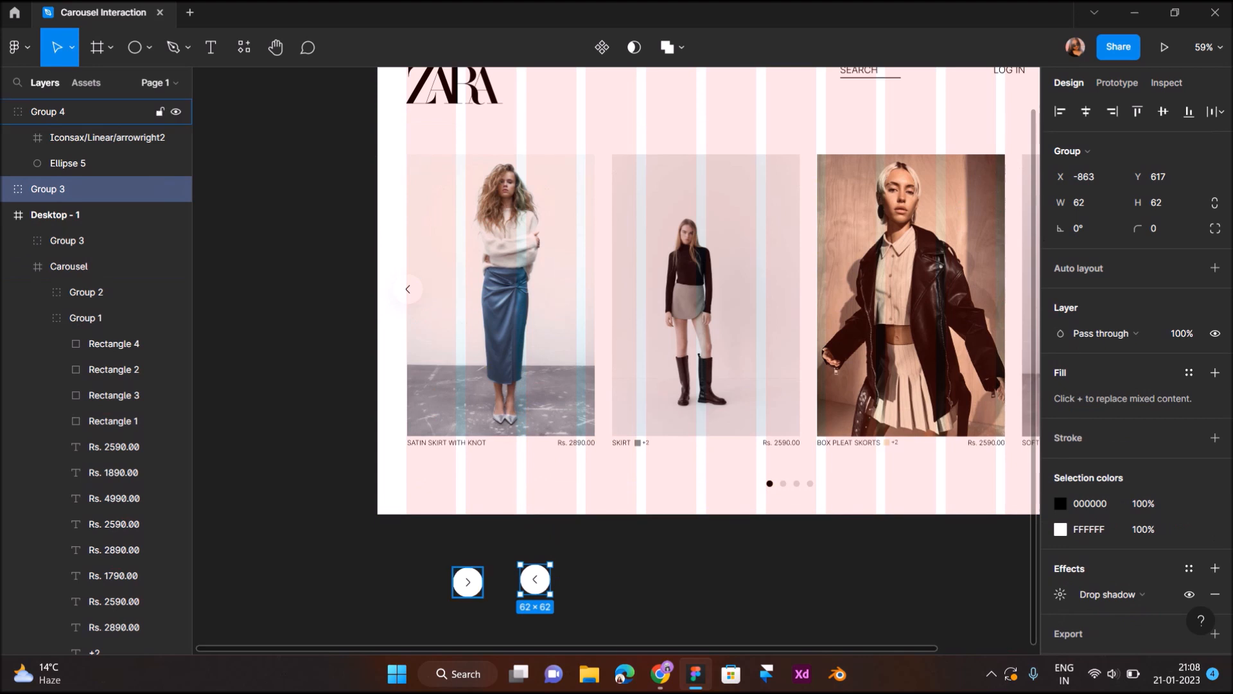
double_click(476, 583)
left_click(96, 137)
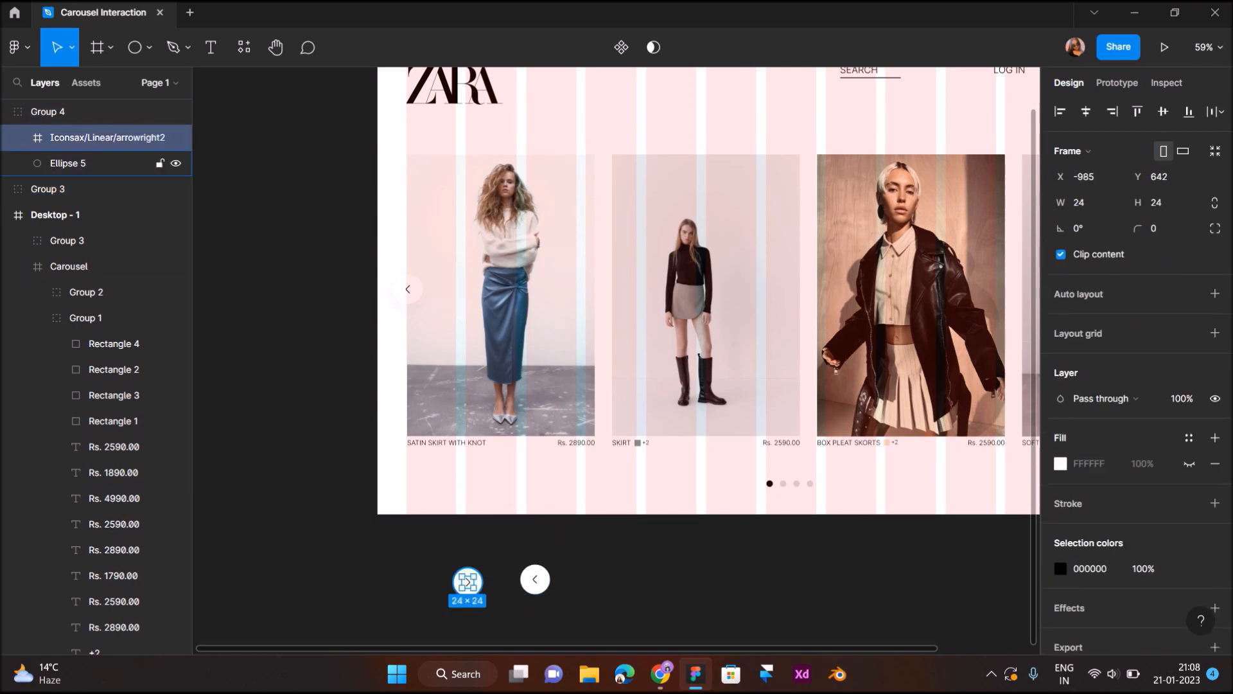
double_click(535, 579)
key("ctrl+shift+r")
left_click(572, 603)
- Place the shadowed right-arrow button over the carousel's right edge and delete the leftover right-arrow button below the frame
left_click_drag(535, 579, 789, 296)
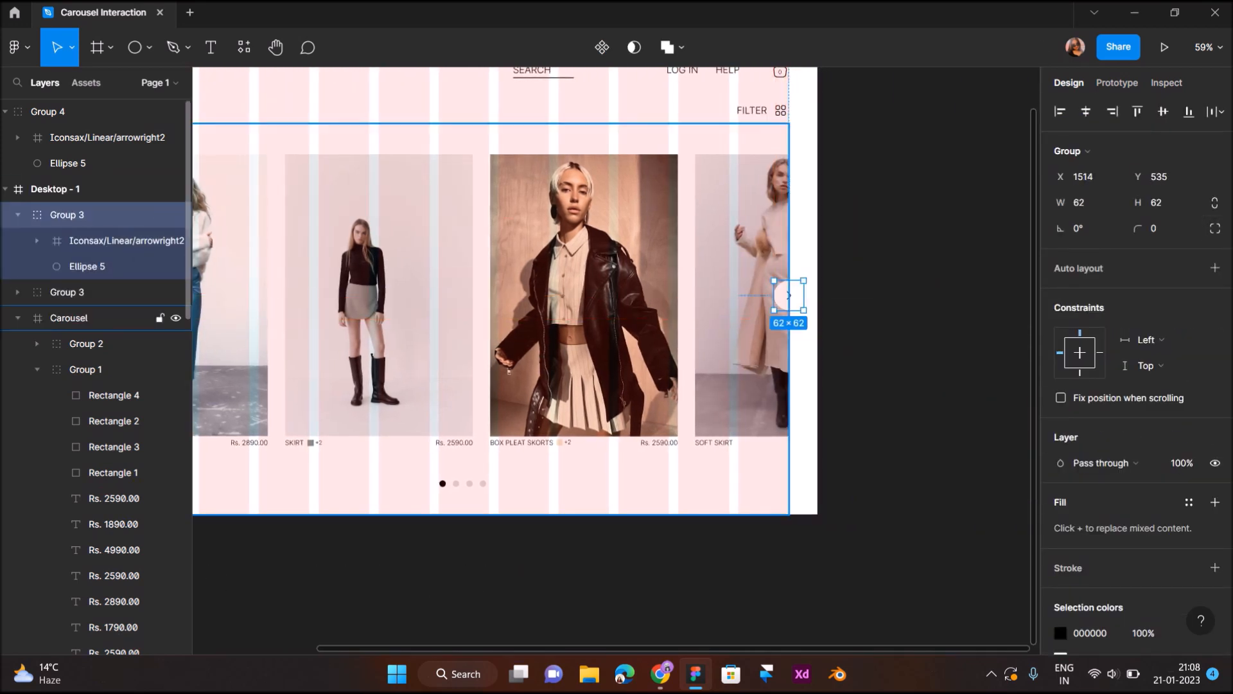
scroll(738, 323, "down", 3)
left_click(835, 350)
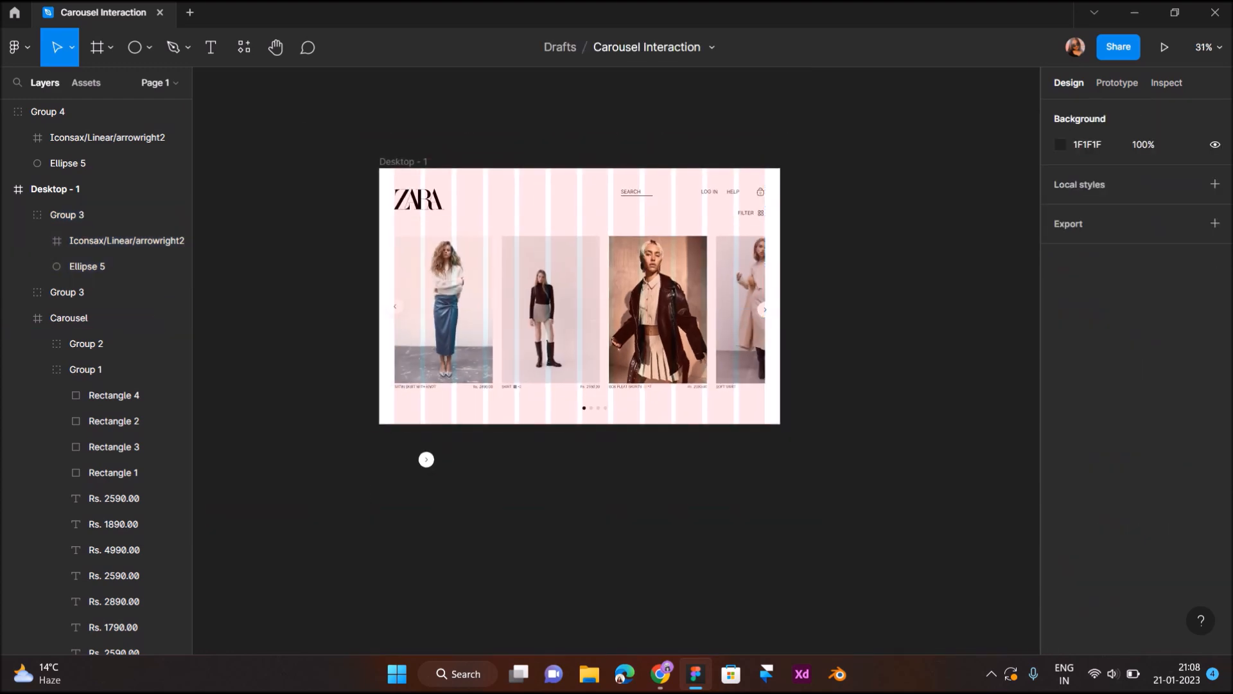
left_click(426, 459)
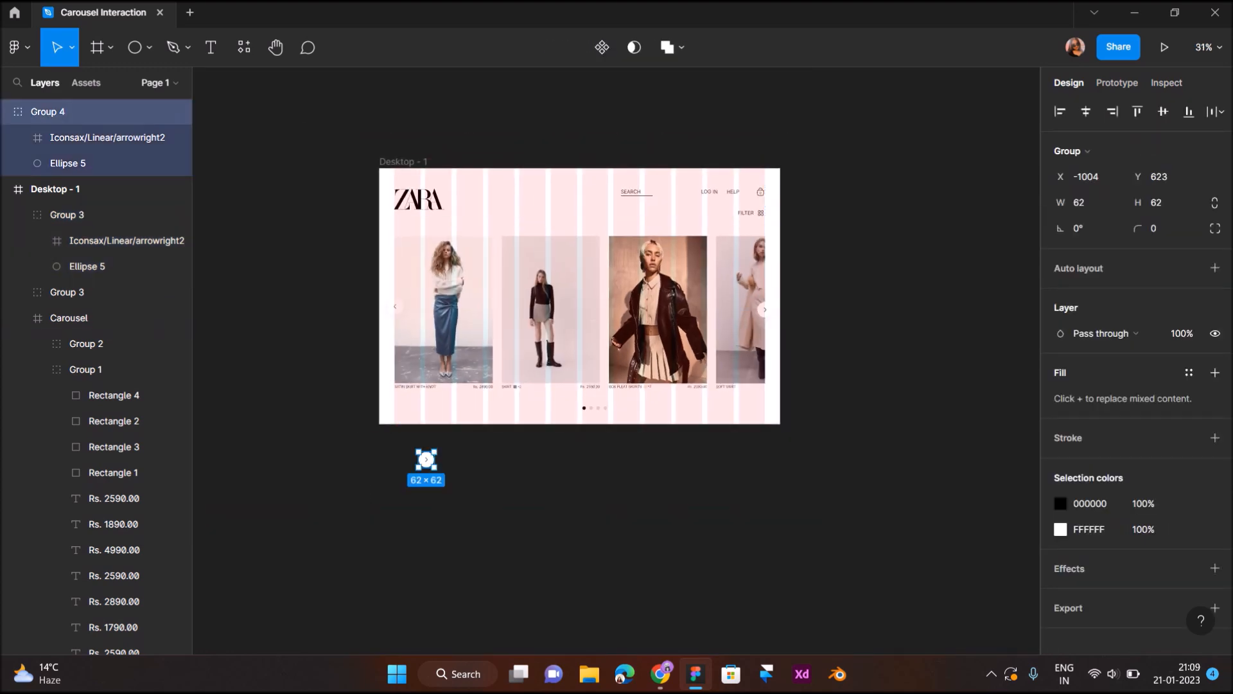
key("Delete")
- Group the Carousel frame together with the left-arrow and right-arrow button groups
left_click(69, 241)
key("shift+2")
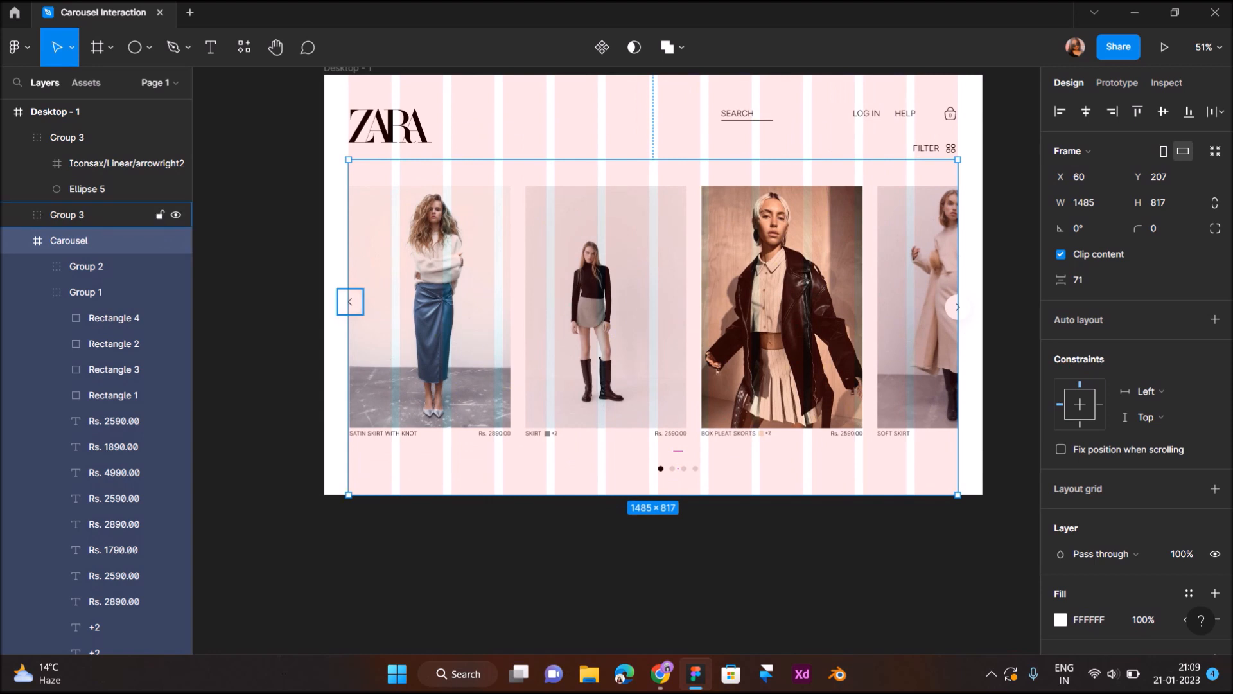
left_click(96, 215, "shift")
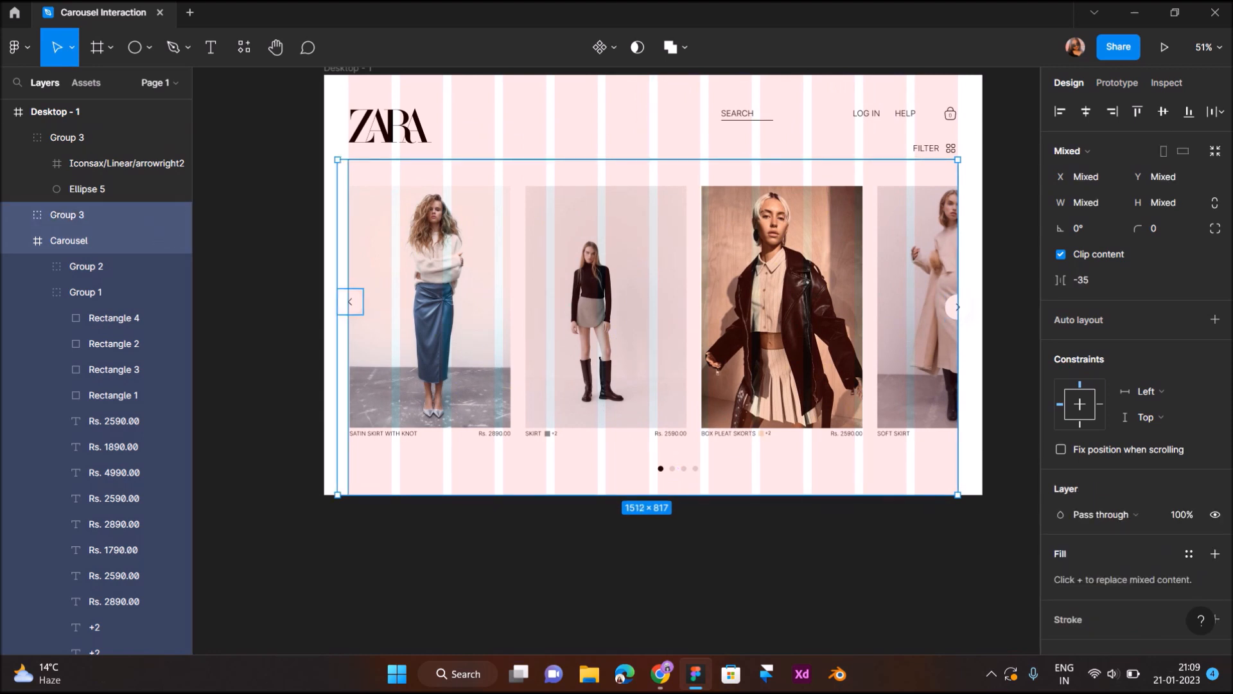
left_click(97, 137, "shift")
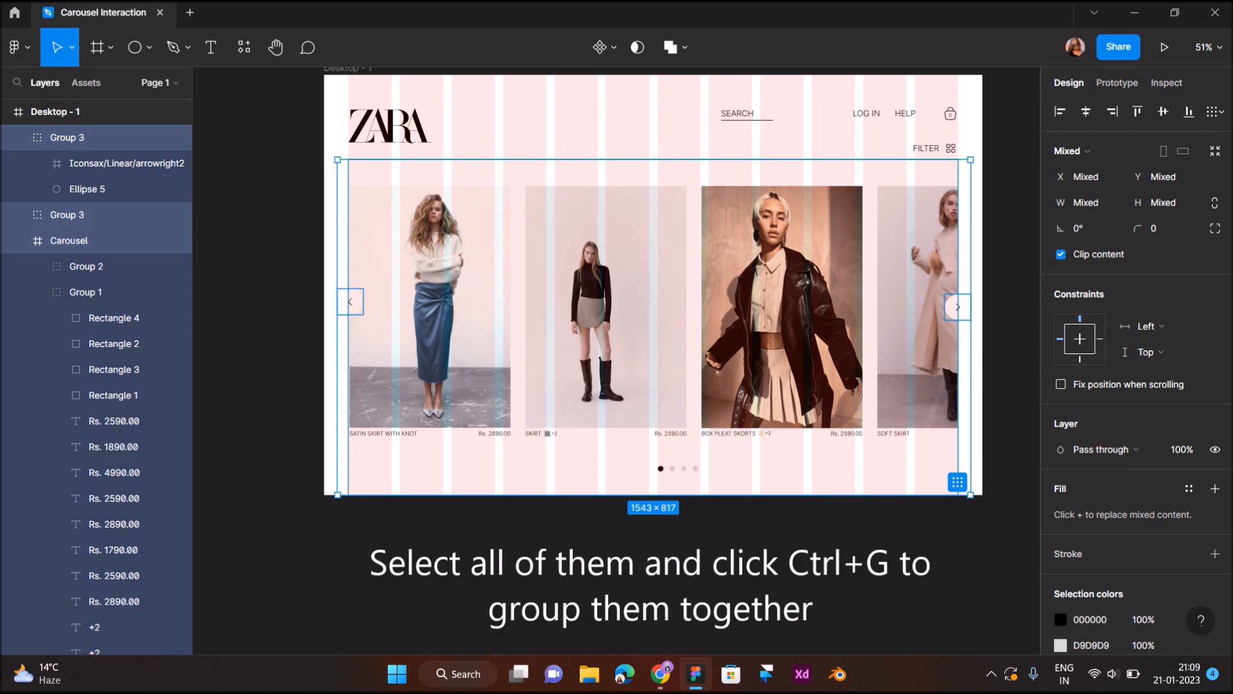
key("ctrl+g")
- Move the combined carousel group out of Desktop - 1 onto the empty canvas directly below it
scroll(511, 291, "down", 5)
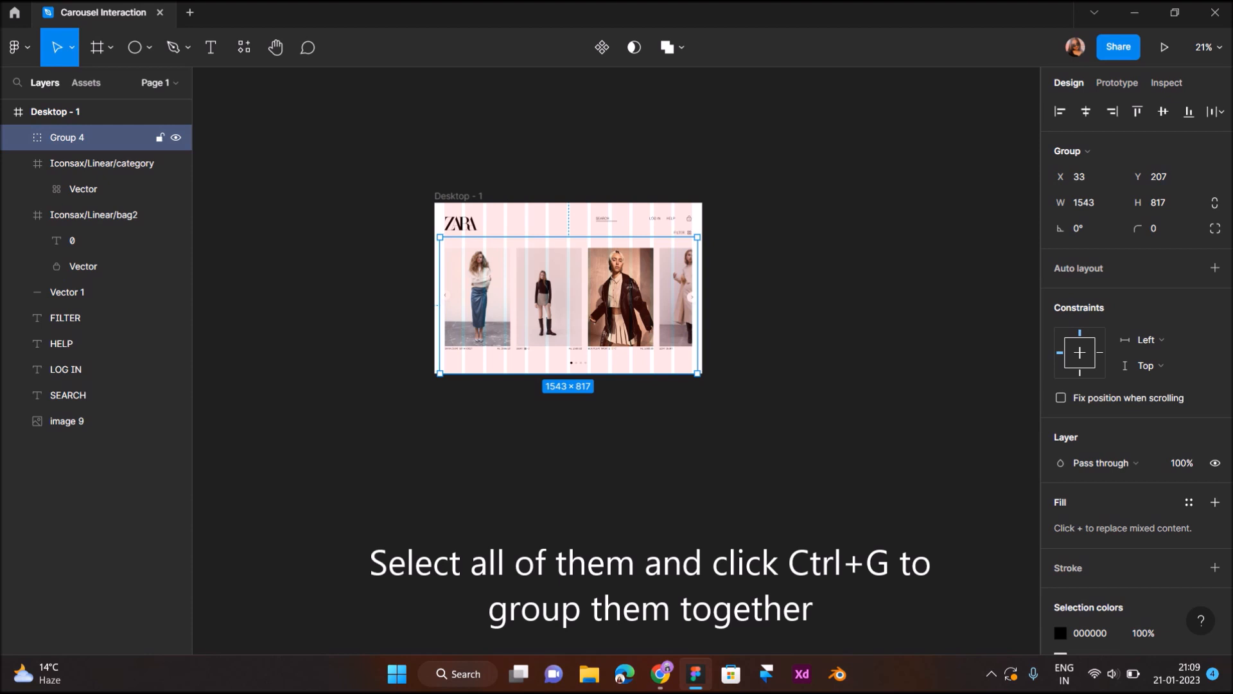
left_click_drag(511, 291, 511, 469)
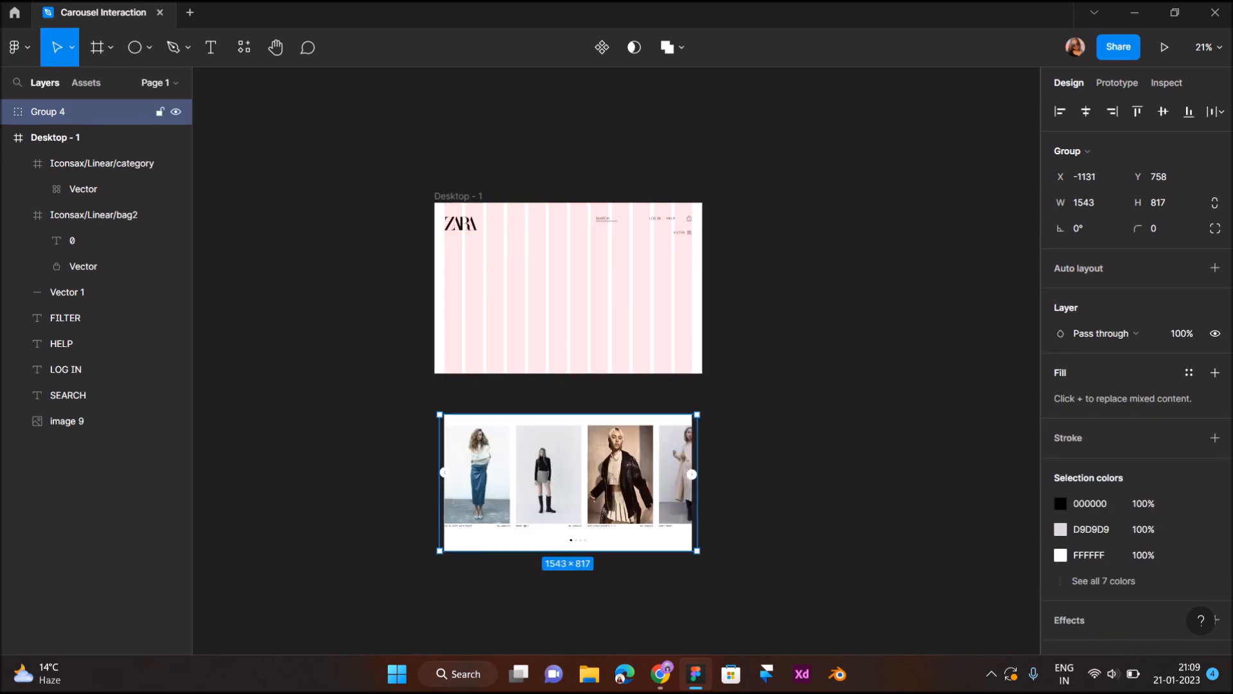
scroll(511, 468, "down", 1)
- Duplicate the carousel group and place the copy directly below the original
scroll(527, 410, "up", 2)
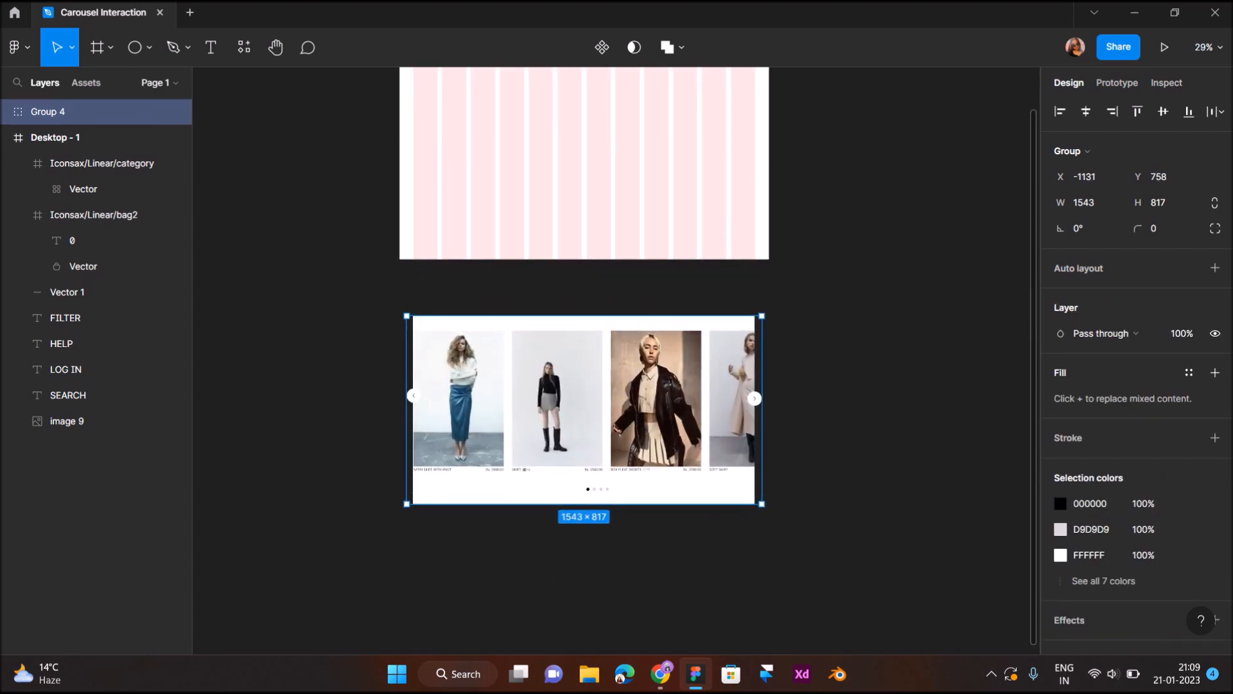
left_click_drag(527, 410, 534, 546, "alt")
left_click_drag(584, 549, 584, 549)
scroll(584, 549, "down", 1)
- Shift the card group inside the lower carousel copy left to X -431, bringing the second card to the carousel's left edge
double_click(584, 549)
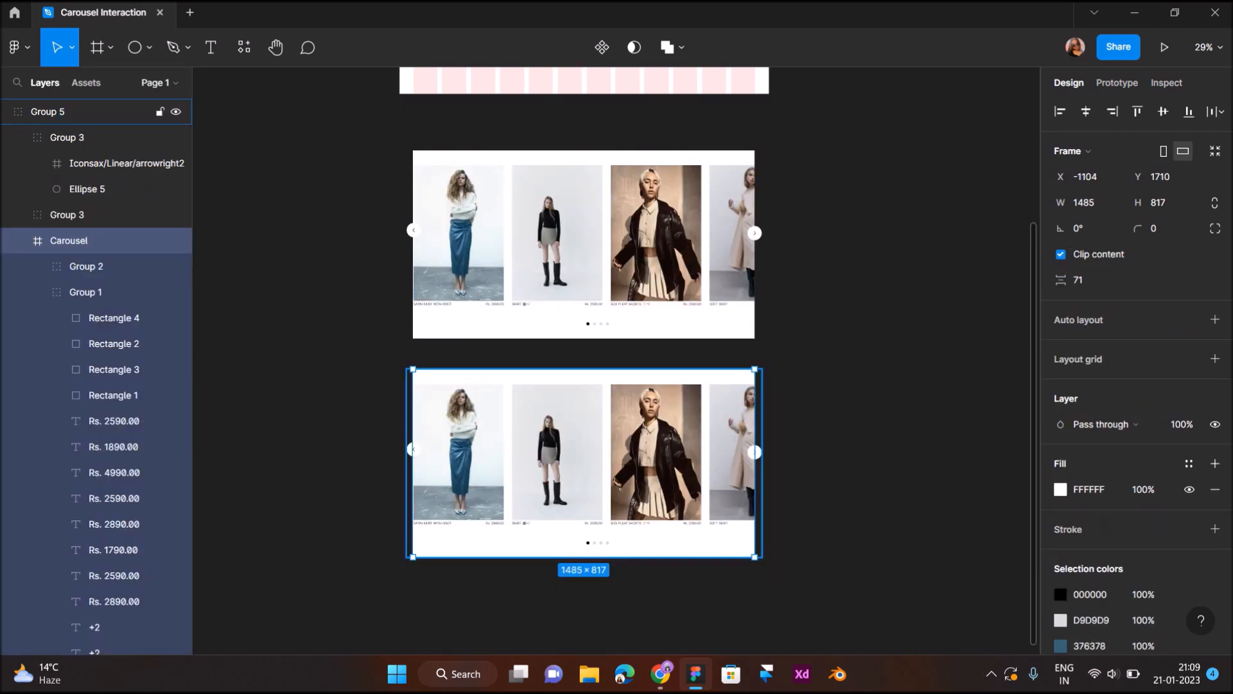
double_click(558, 451)
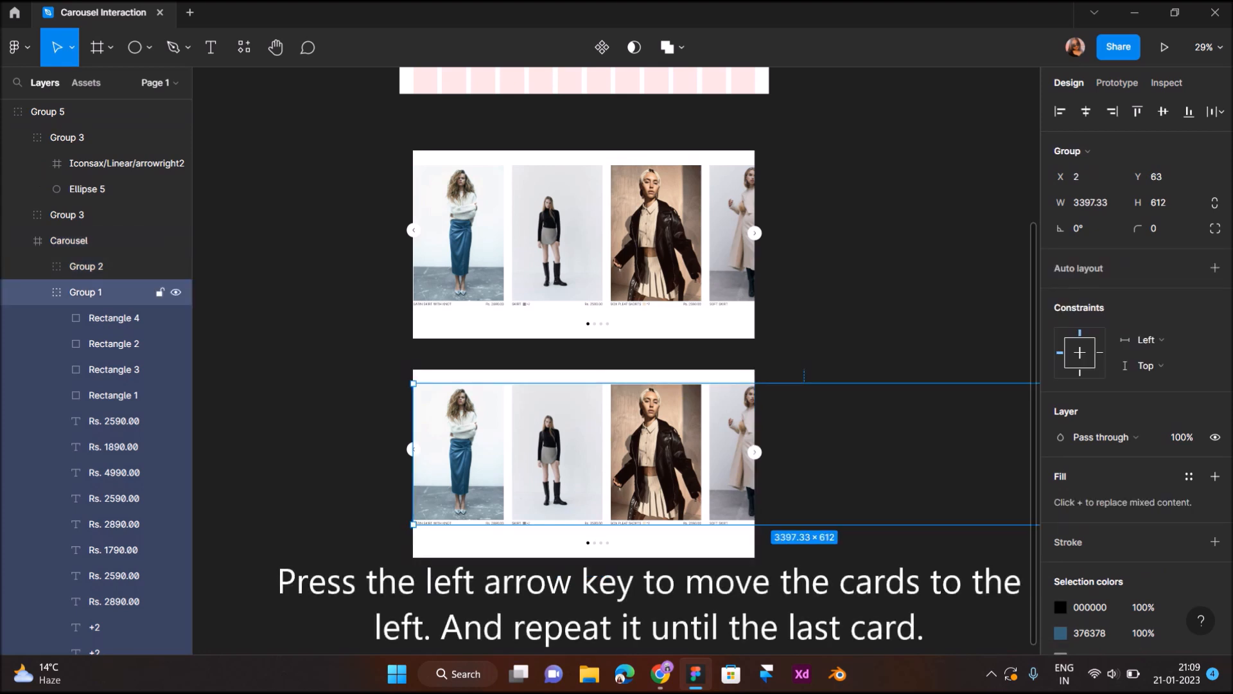
key("Left")
key("Left")
key("Left")
key("Left")
key("Left")
key("Left")
key("Left")
key("Left")
key("Left")
key("Left")
key("Left")
key("Left")
key("Left")
key("Left")
key("Left")
key("Left")
key("Left")
key("Left")
key("Left")
key("Left")
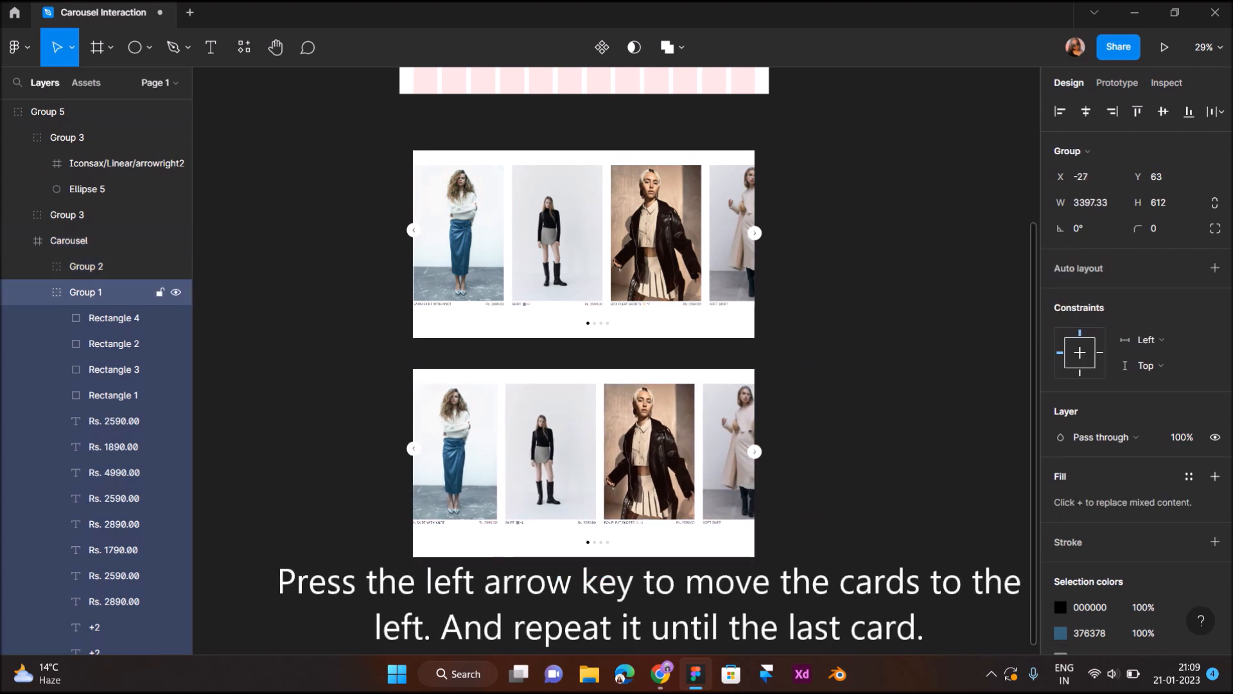
key("Left")
key("Left")
key("Left")
key("Left")
key("Left")
key("Left")
key("Left")
key("Left")
key("Left")
key("Left")
key("Left")
key("Left")
key("Left")
key("Left")
key("Left")
key("Left")
key("Left")
key("Left")
key("Left")
key("Left")
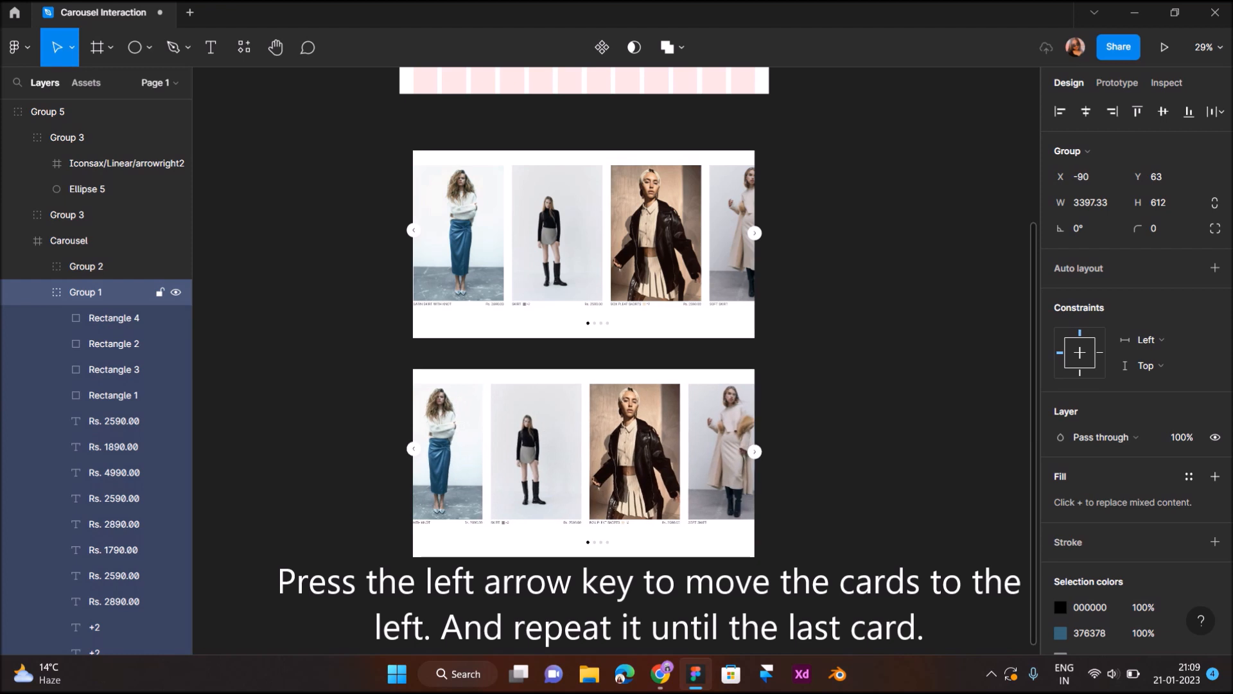
key("Left")
key("Left")
key("Left")
key("Left")
key("Left")
key("Left")
key("Left")
key("Left")
key("Left")
key("Left")
key("Left")
key("Left")
key("Left")
key("Left")
key("Left")
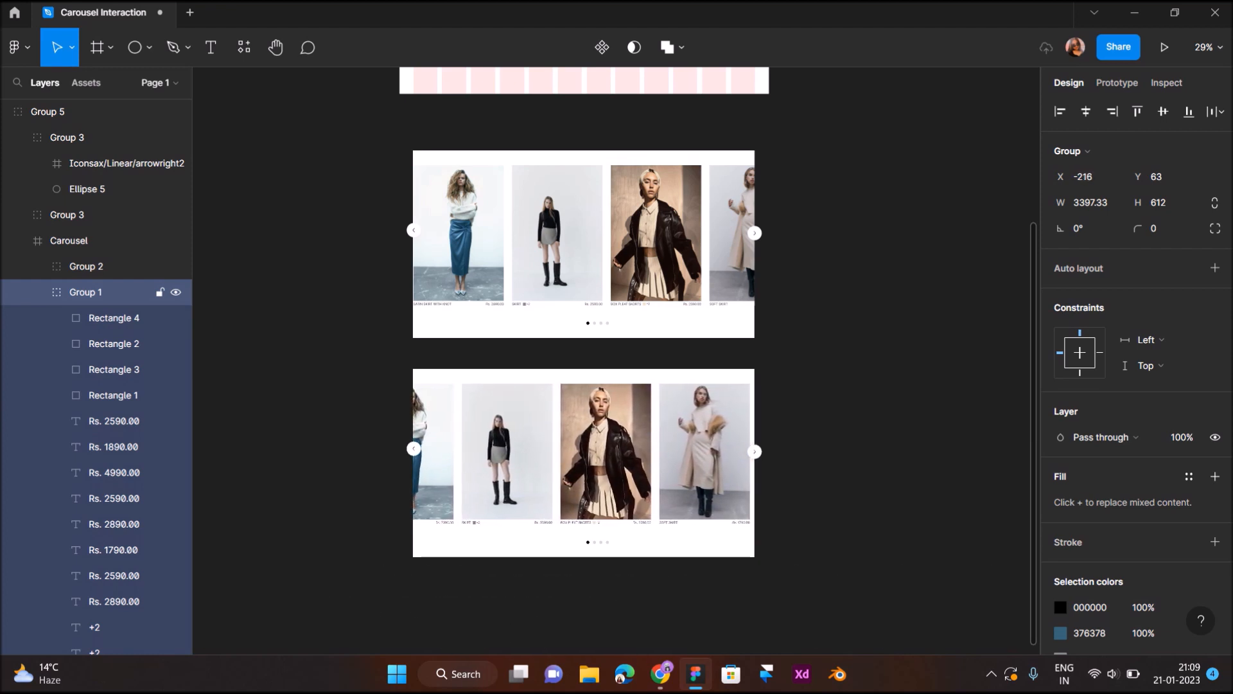
key("Left")
key("Left")
key("Left")
key("Left")
key("Left")
key("Left")
key("Left")
key("Left")
key("Left")
key("Left")
key("Left")
key("Left")
key("Left")
key("Left")
key("Left")
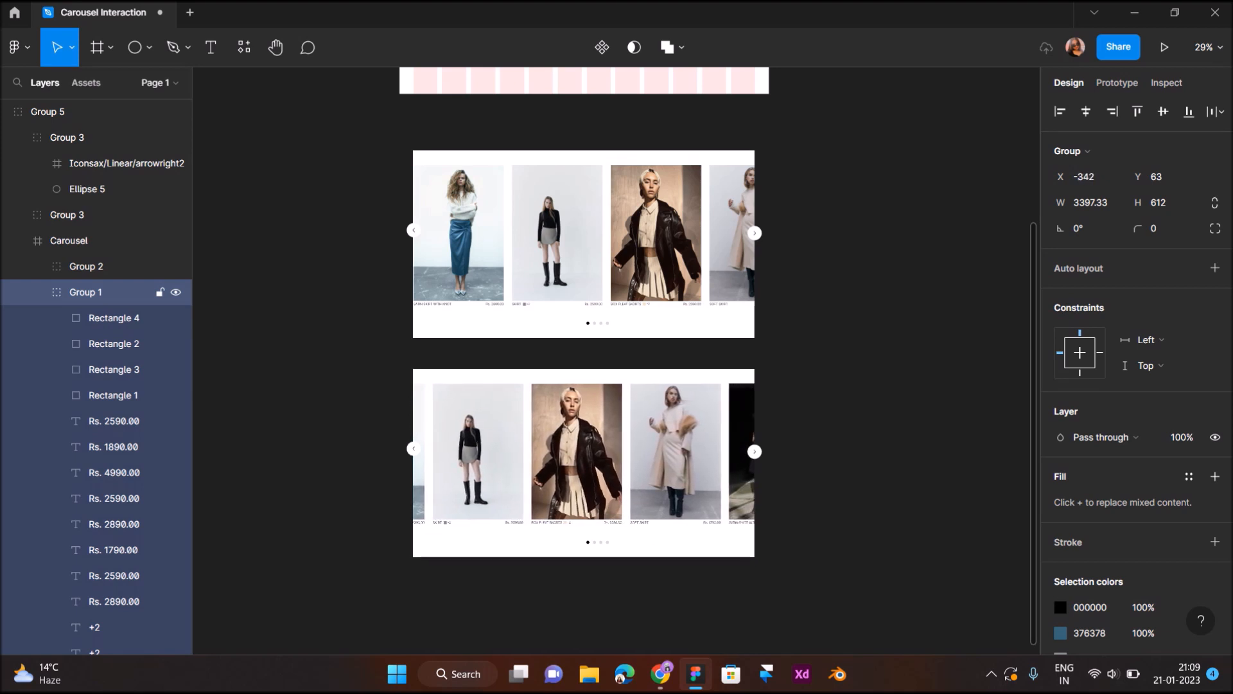
key("Left")
key("Left")
key("Left")
key("Left")
key("Left")
key("Left")
key("Left")
key("Left")
key("Left")
key("Left")
key("Left")
key("Left")
key("Left")
key("Left")
key("Left")
key("Left")
key("Left")
key("Left")
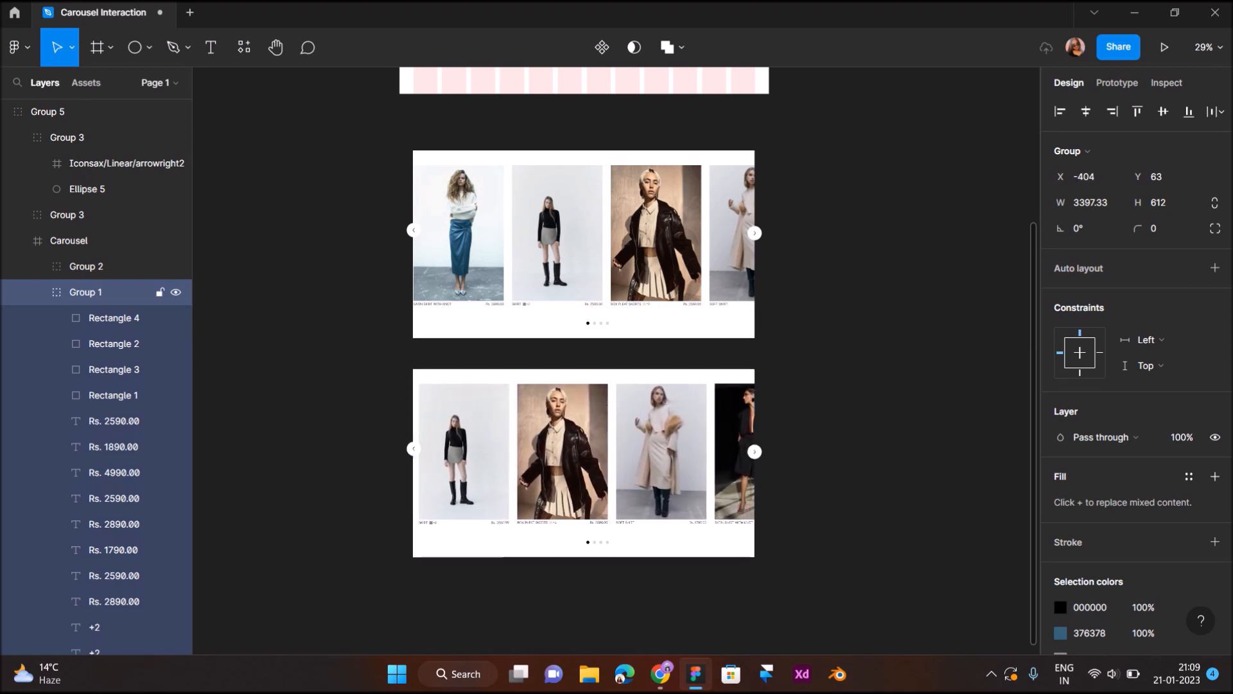
scroll(559, 579, "up", 5)
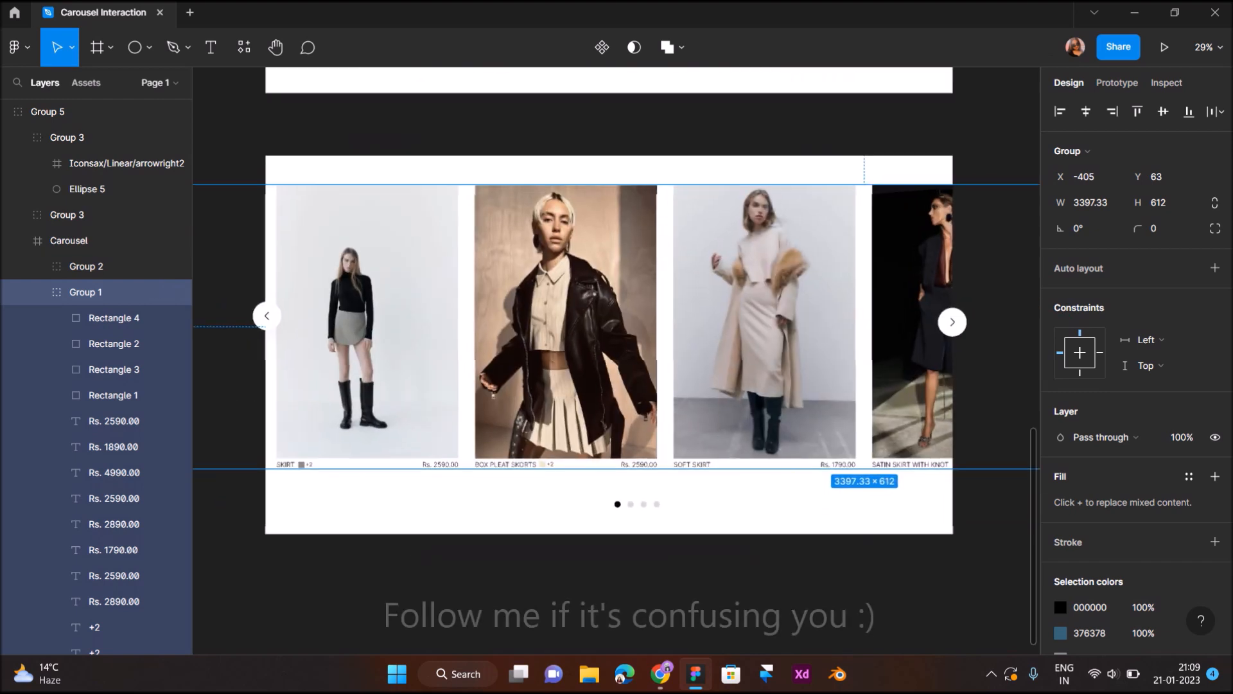
scroll(559, 579, "down", 1)
key("Left")
- Shift the card group inside the lower carousel copy further left to X -545
key("Left")
key("Left")
key("Left")
key("Left")
key("Left")
key("Left")
key("Left")
key("Left")
key("Left")
key("Left")
key("Left")
key("Left")
key("Left")
key("Left")
key("Left")
key("Left")
key("Left")
key("Left")
key("Left")
key("Left")
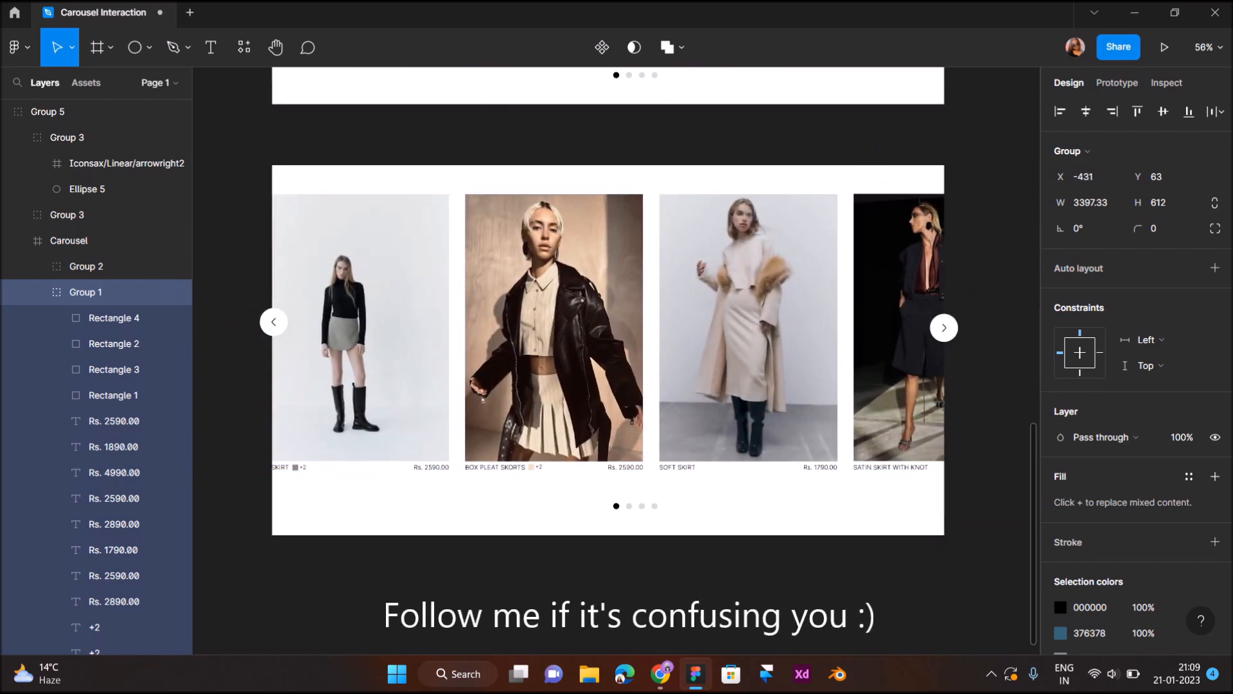
key("Left")
key("Left")
key("Left")
key("Left")
key("Left")
key("Left")
key("Left")
key("Left")
key("Left")
key("Left")
key("Left")
key("Left")
key("Left")
key("Left")
key("Left")
key("Left")
key("Left")
key("Left")
key("Left")
key("Left")
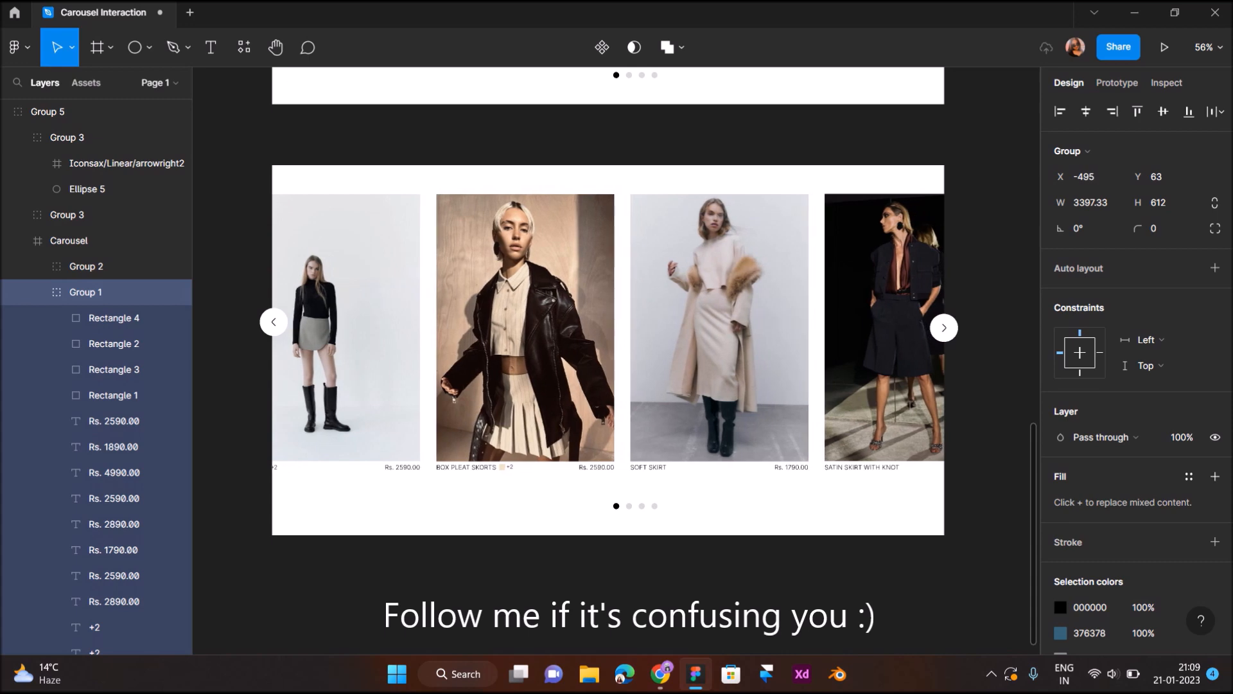
key("Left")
key("Left")
key("Left")
key("Left")
key("Left")
key("Left")
key("Left")
key("Left")
key("Left")
key("Left")
key("Left")
key("Left")
key("Left")
key("Left")
key("Left")
key("Left")
key("Left")
key("Left")
key("Left")
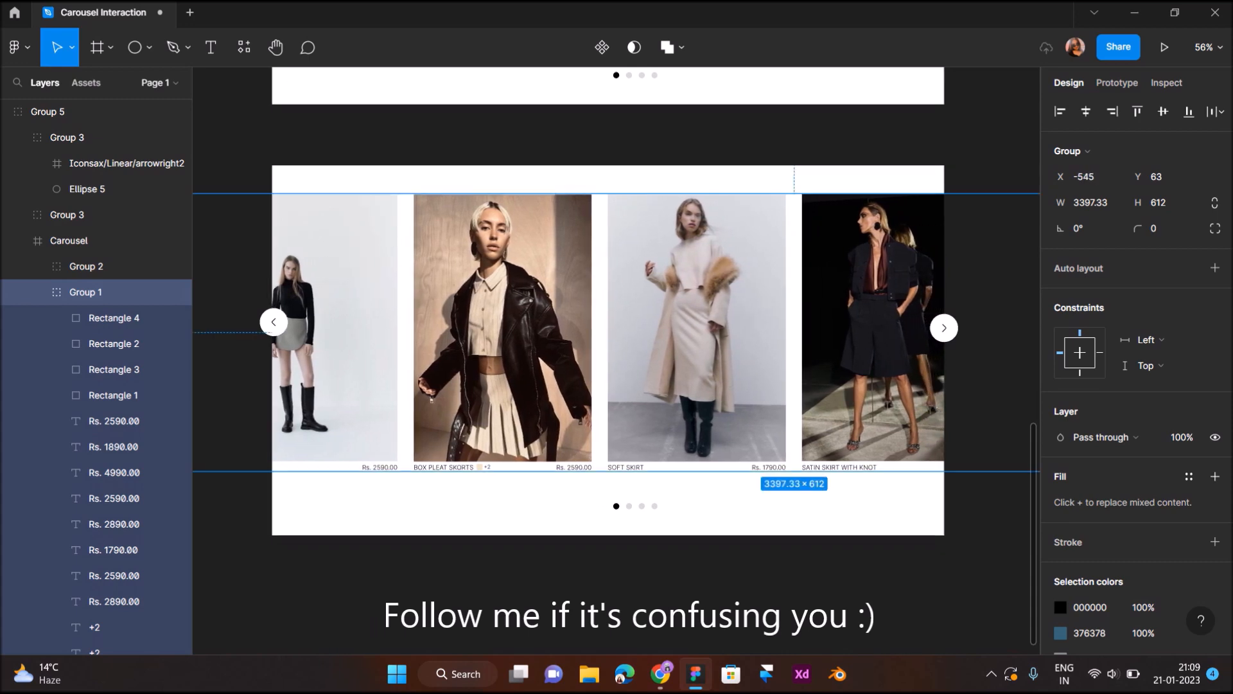
- Fill the second pagination dot of the lower carousel with black 000000
scroll(668, 495, "up", 5)
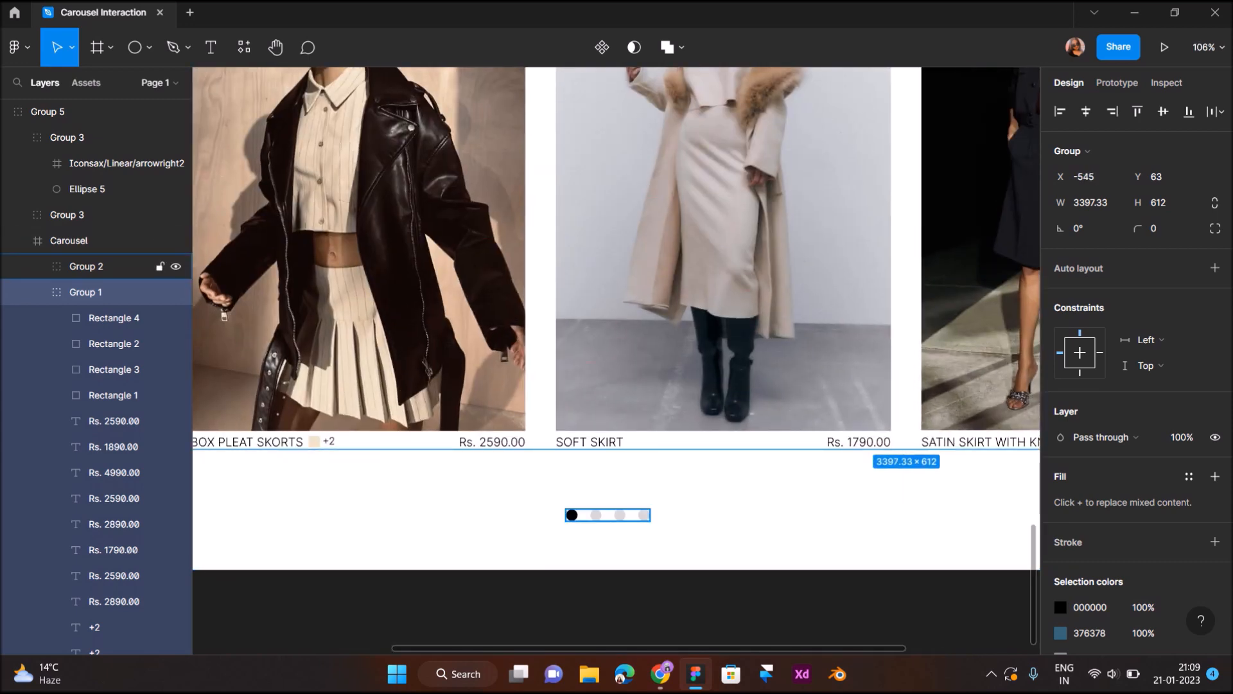
double_click(595, 515)
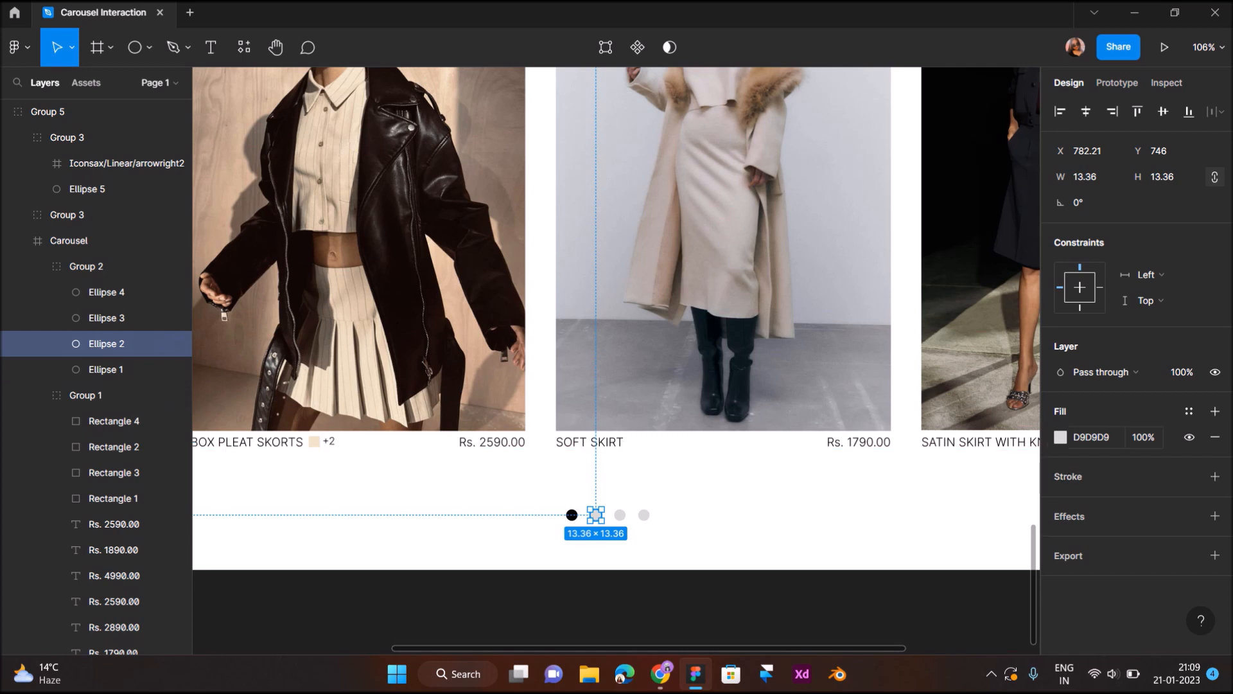
left_click(1060, 437)
left_click(867, 577)
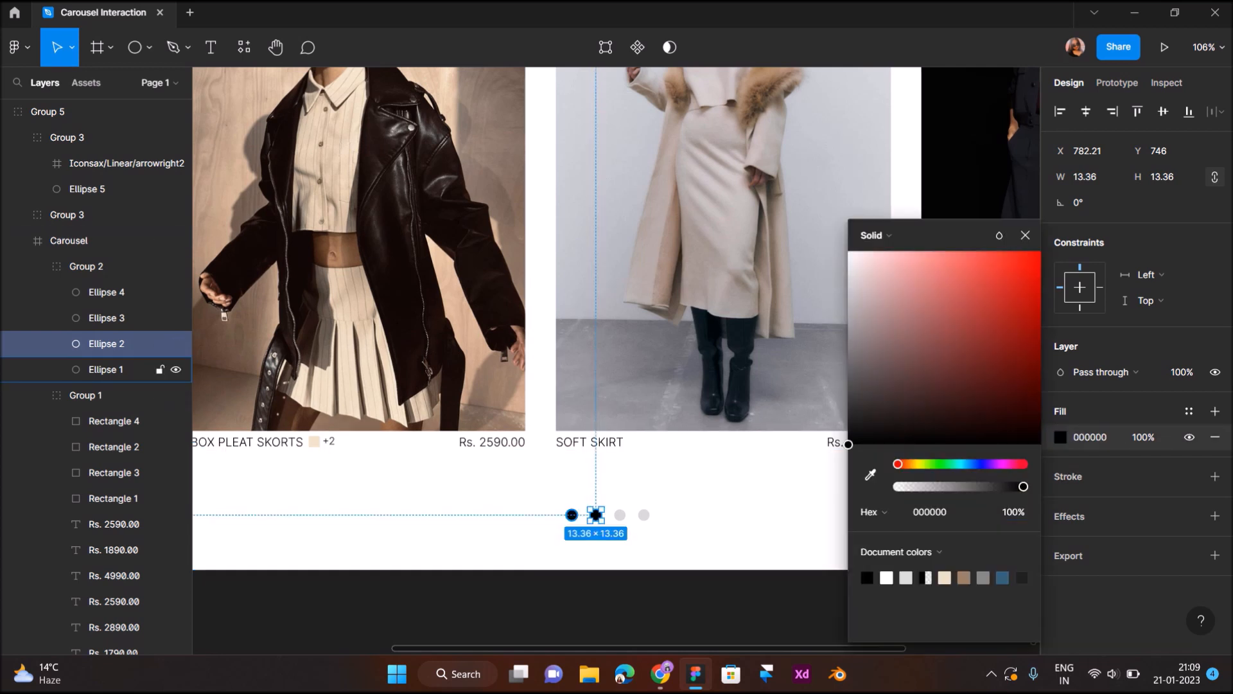
- Recolor the first pagination dot of the lower carousel to the light grey D9D9D9 sampled from the inactive dots
left_click(106, 369)
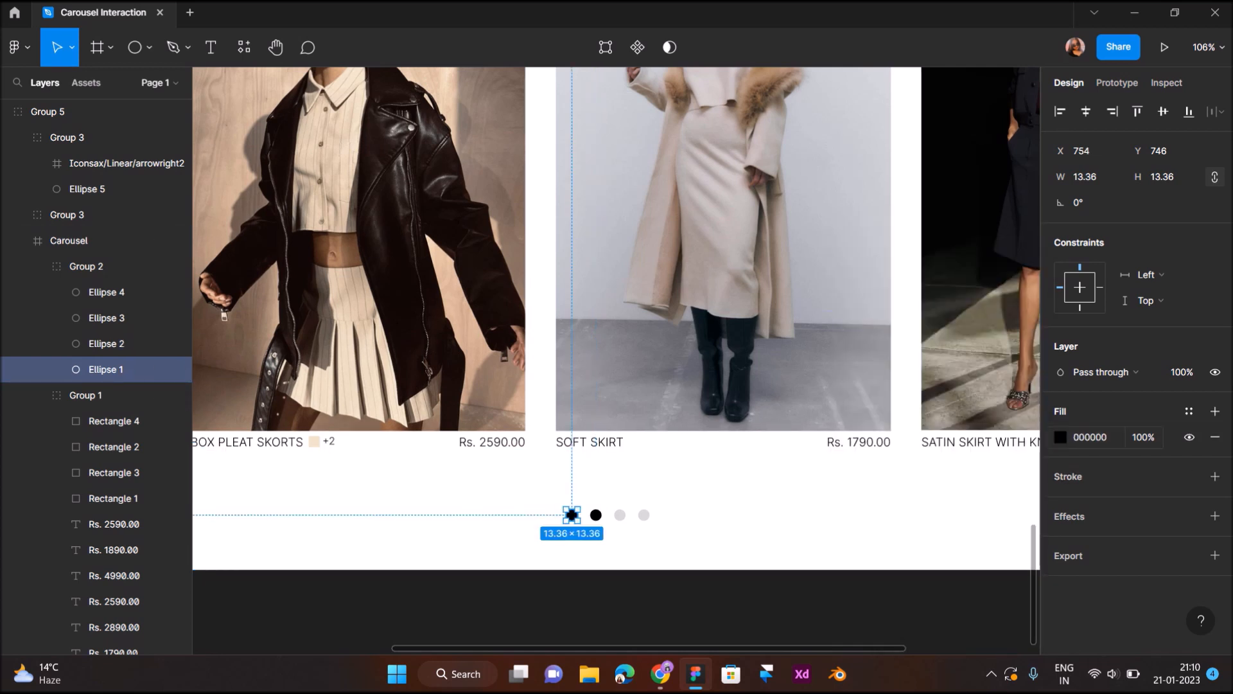
left_click(1060, 437)
left_click(870, 476)
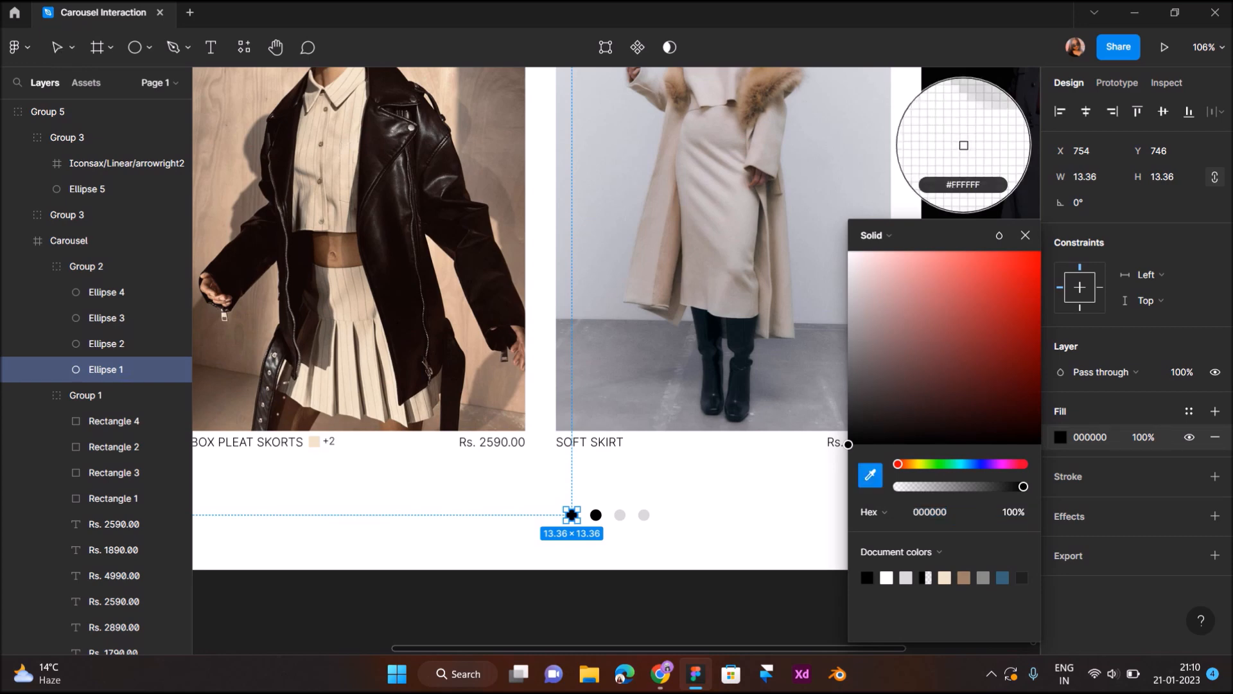
key("Escape")
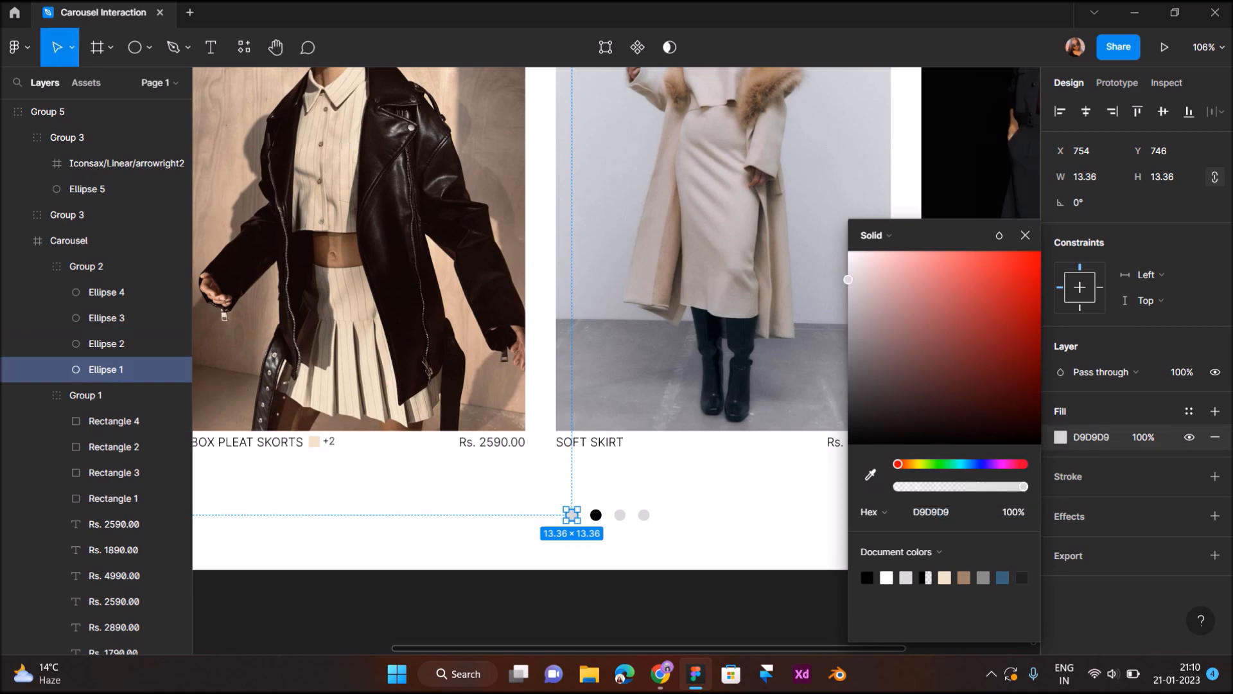
key("Escape")
- Set the opacity of the left-arrow button group in the first carousel to 0%
key("shift+1")
scroll(597, 386, "down", 1)
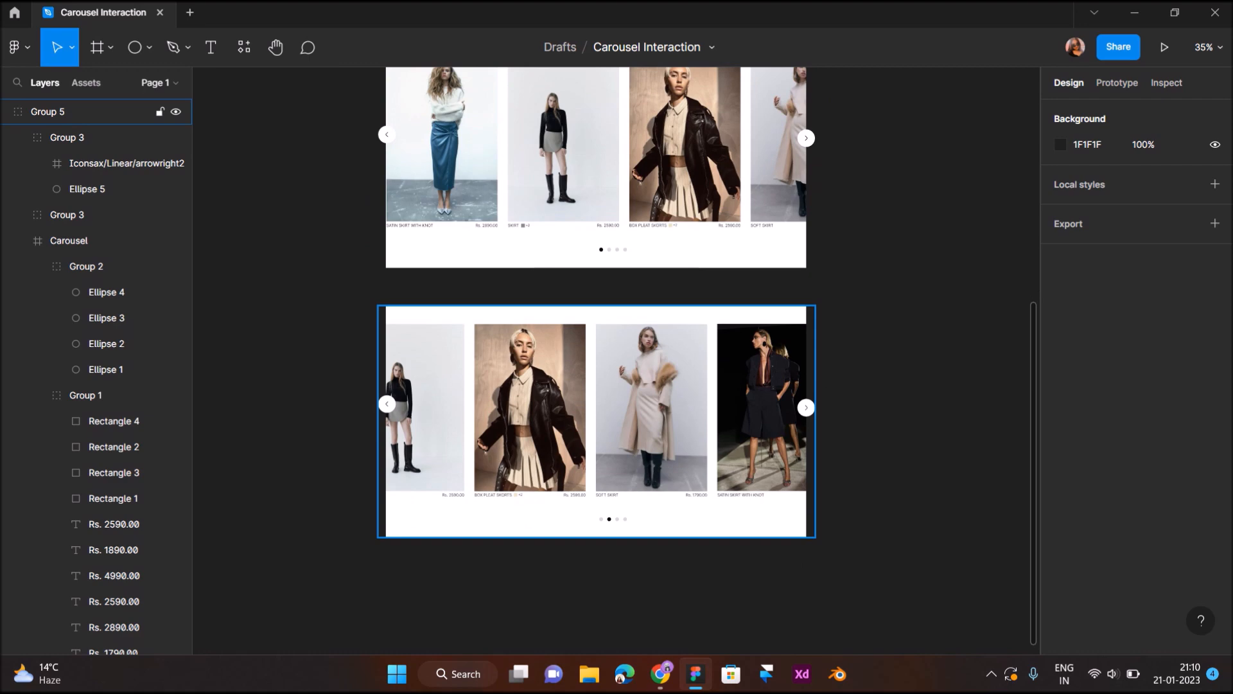
scroll(597, 334, "up", 2)
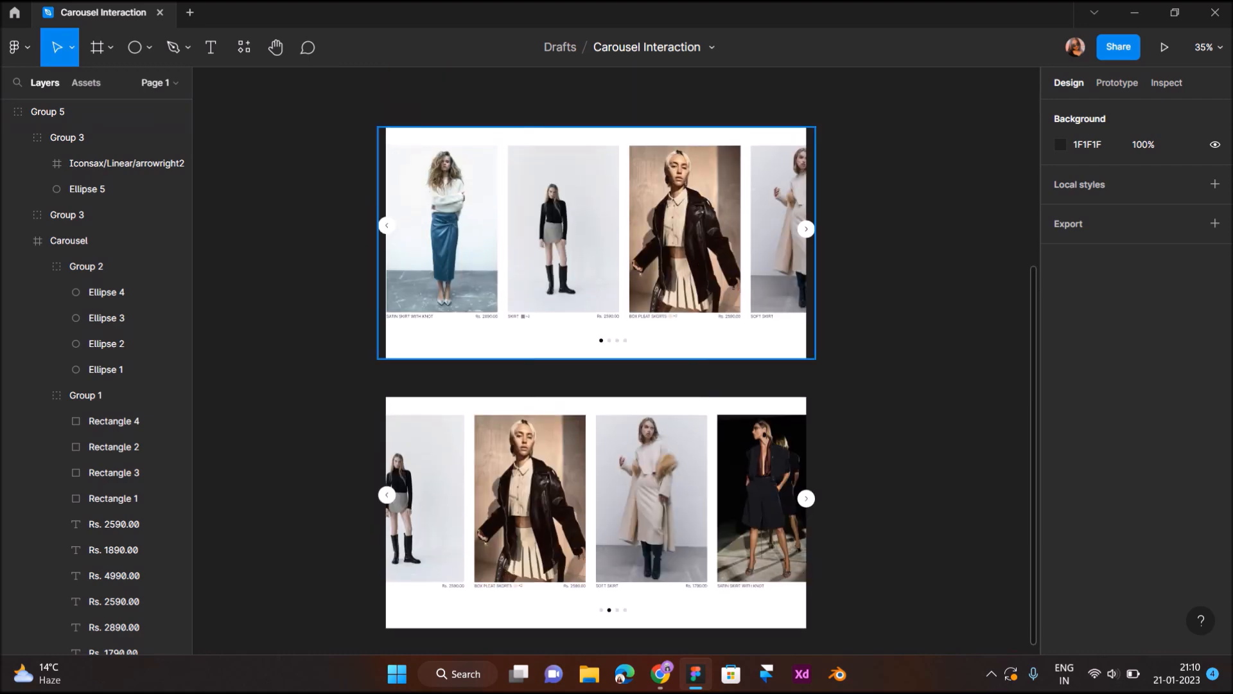
left_click(597, 330)
scroll(388, 224, "up", 5)
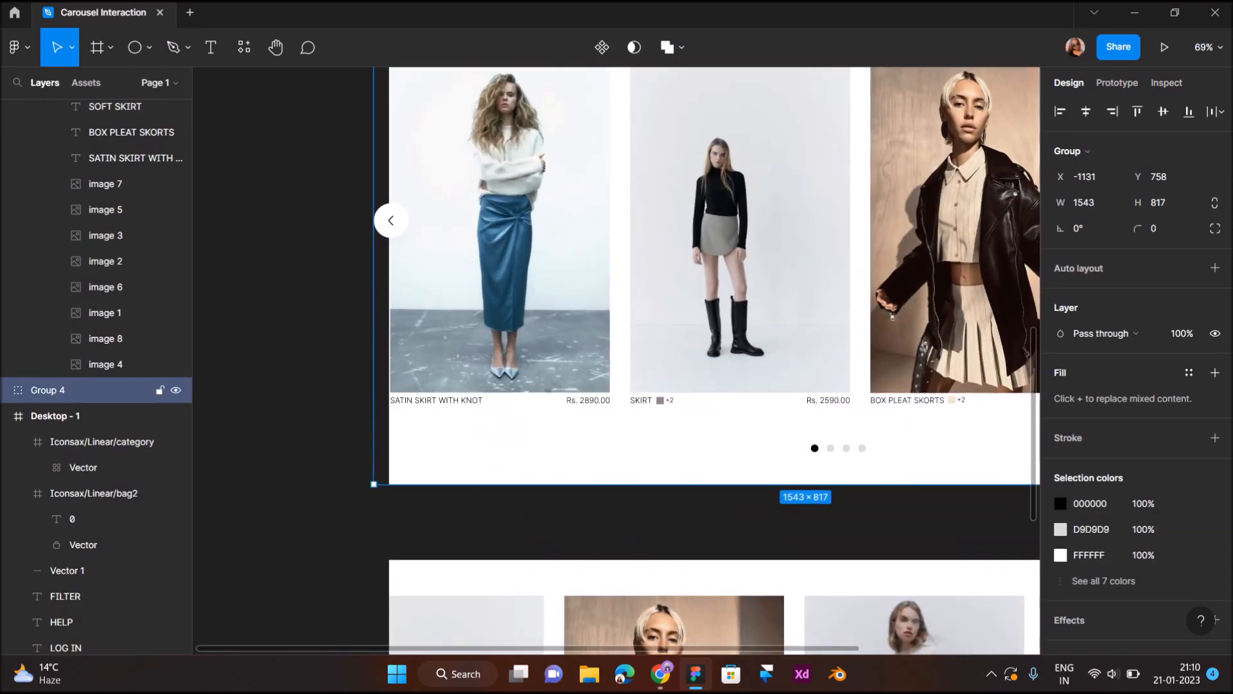
double_click(387, 224)
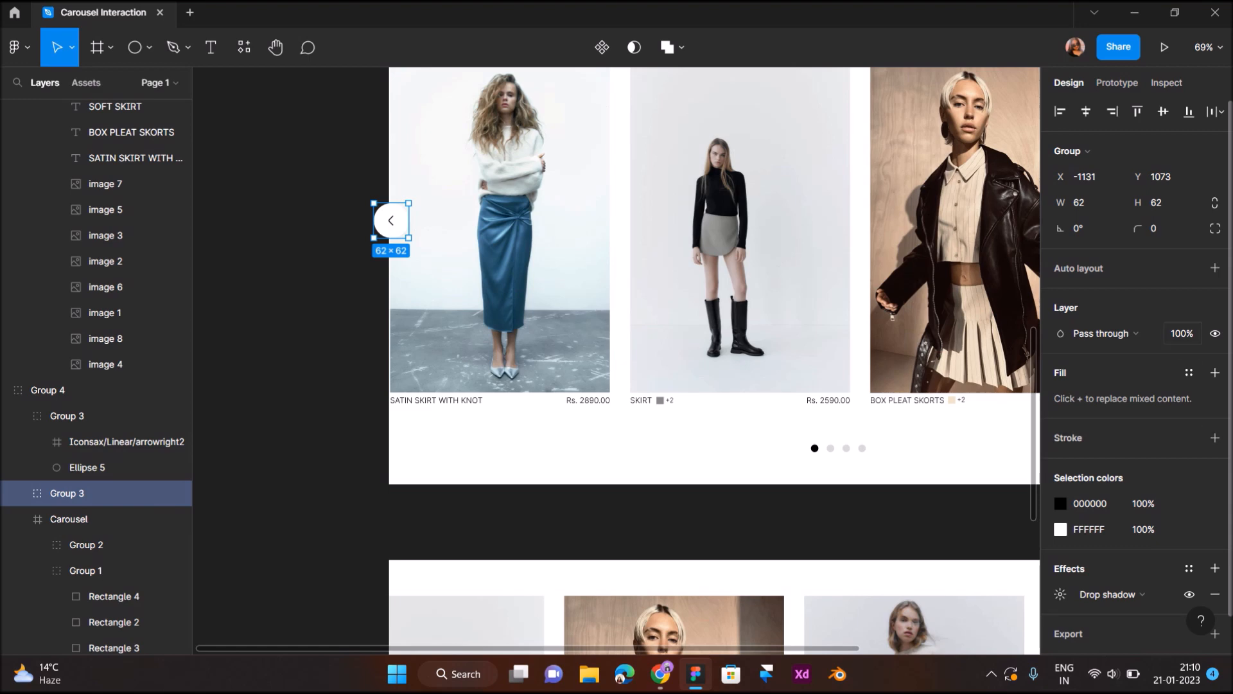
type("0")
key("Return")
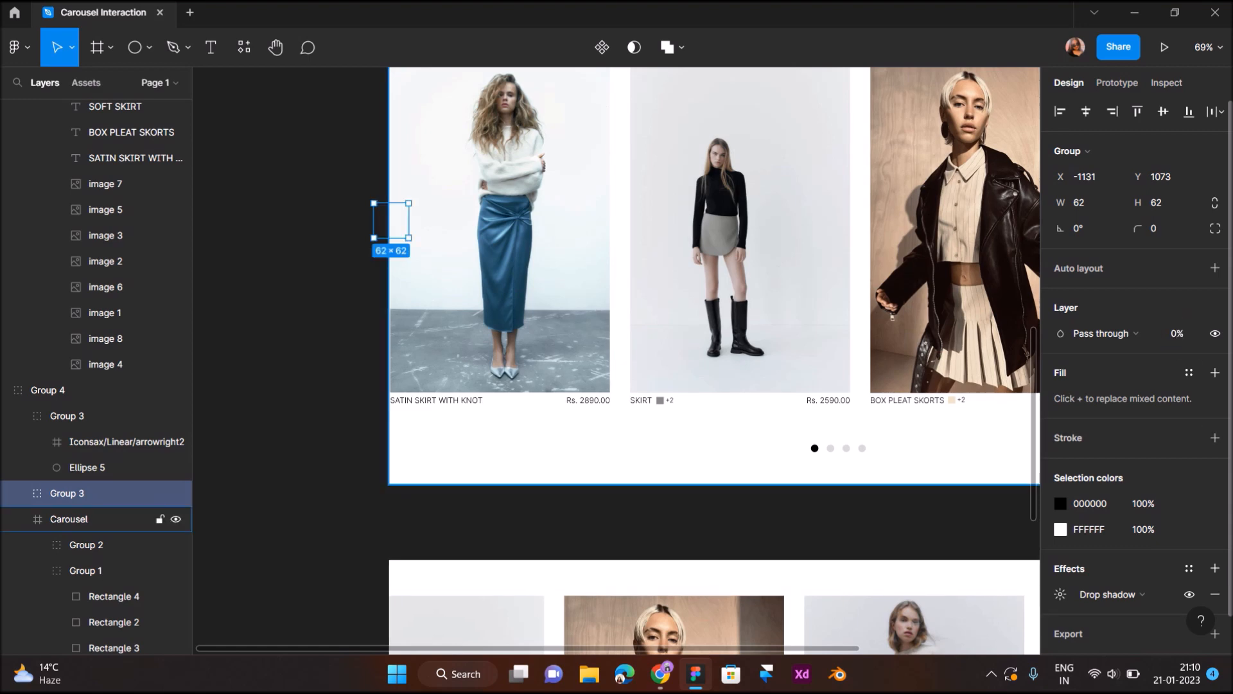
left_click(274, 329)
- Duplicate the second carousel group and place the copy directly below it at Y 2662
scroll(274, 329, "down", 5)
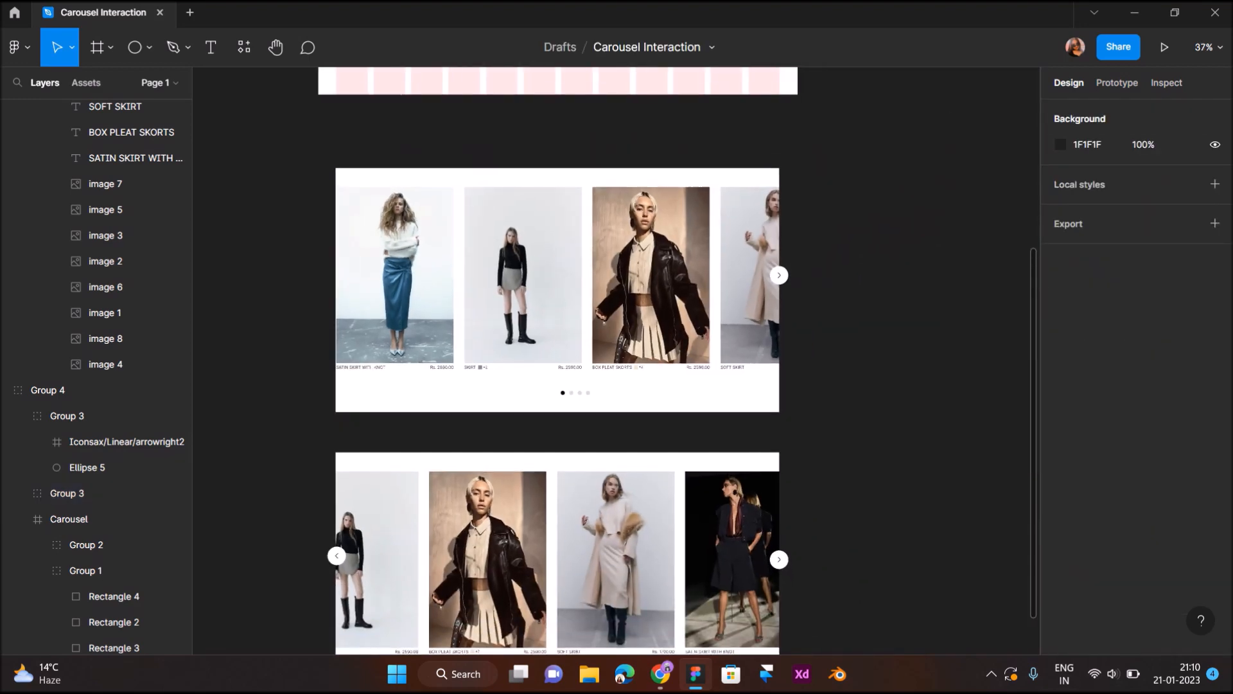
scroll(574, 426, "down", 4)
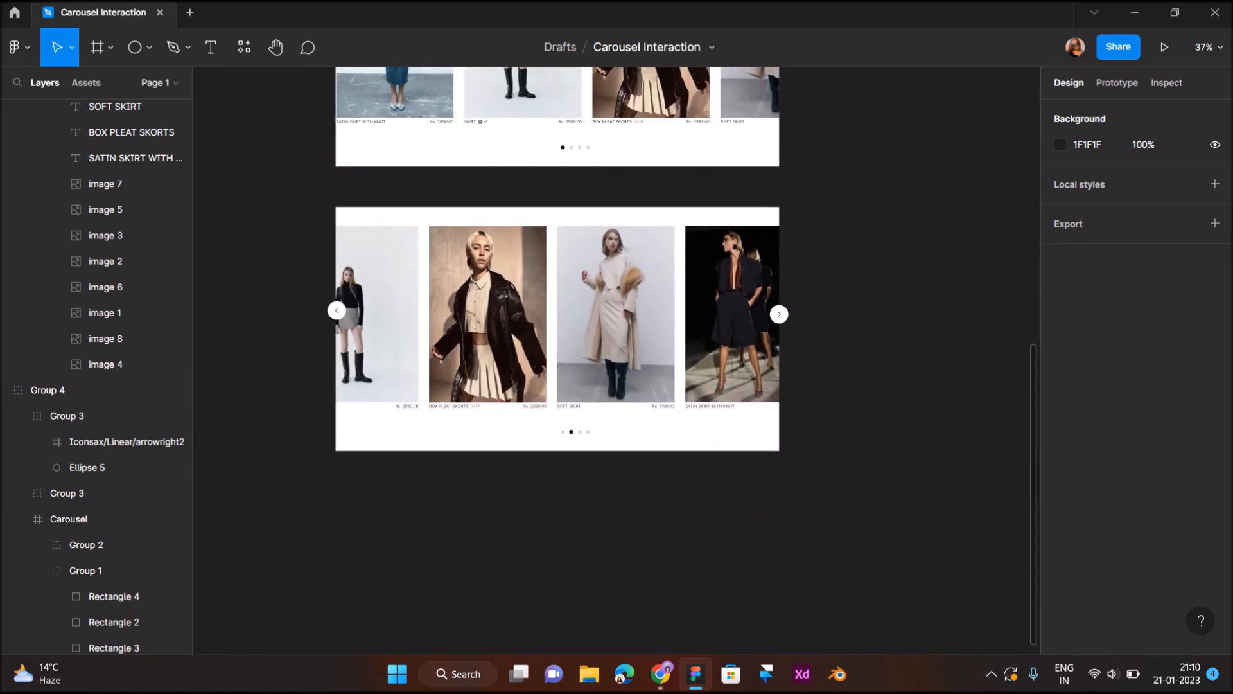
scroll(574, 426, "up", 3)
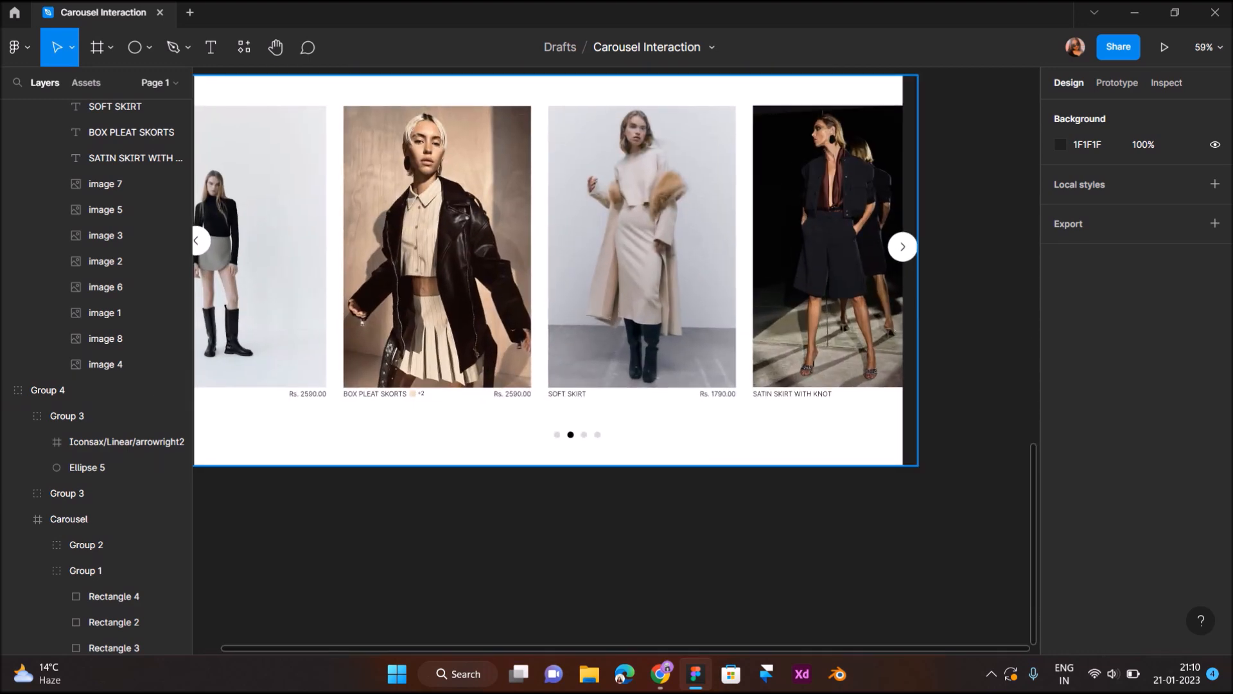
left_click(716, 353)
scroll(716, 354, "down", 5)
left_click_drag(717, 354, 717, 568, "alt")
scroll(716, 567, "down", 1)
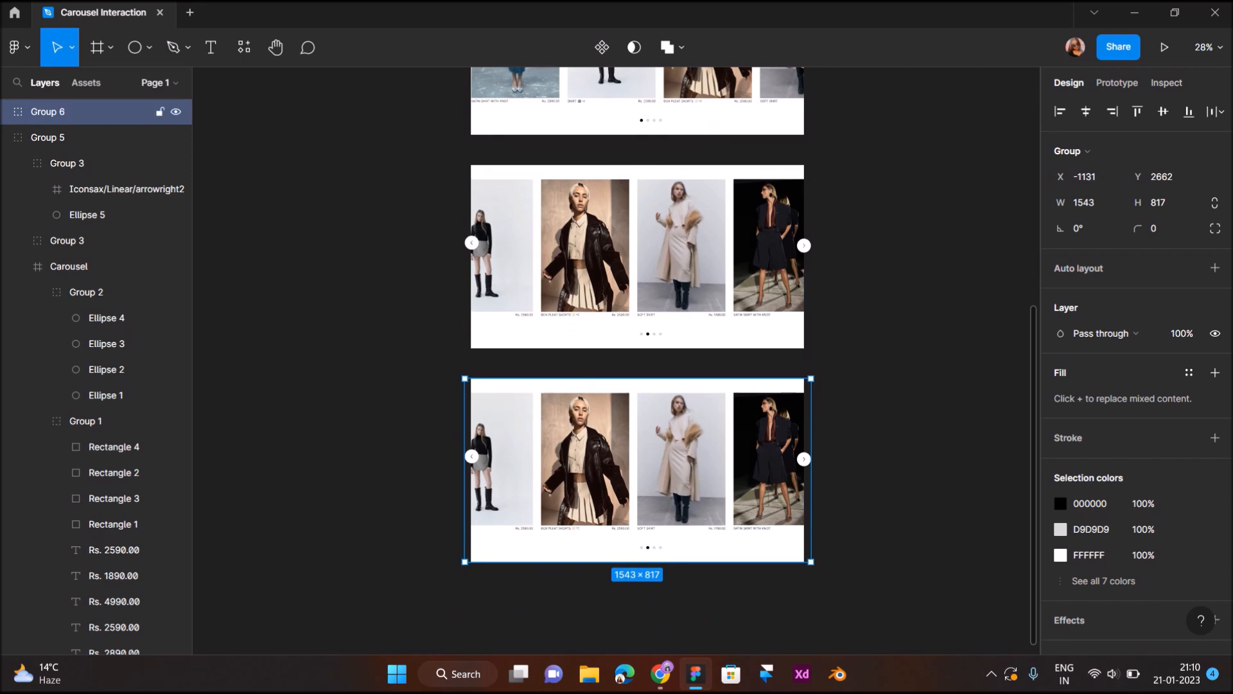
- Shift the card group inside the third carousel left to X -1277, so the Soft Skirt card sits at the carousel's left edge
double_click(730, 461)
double_click(729, 461)
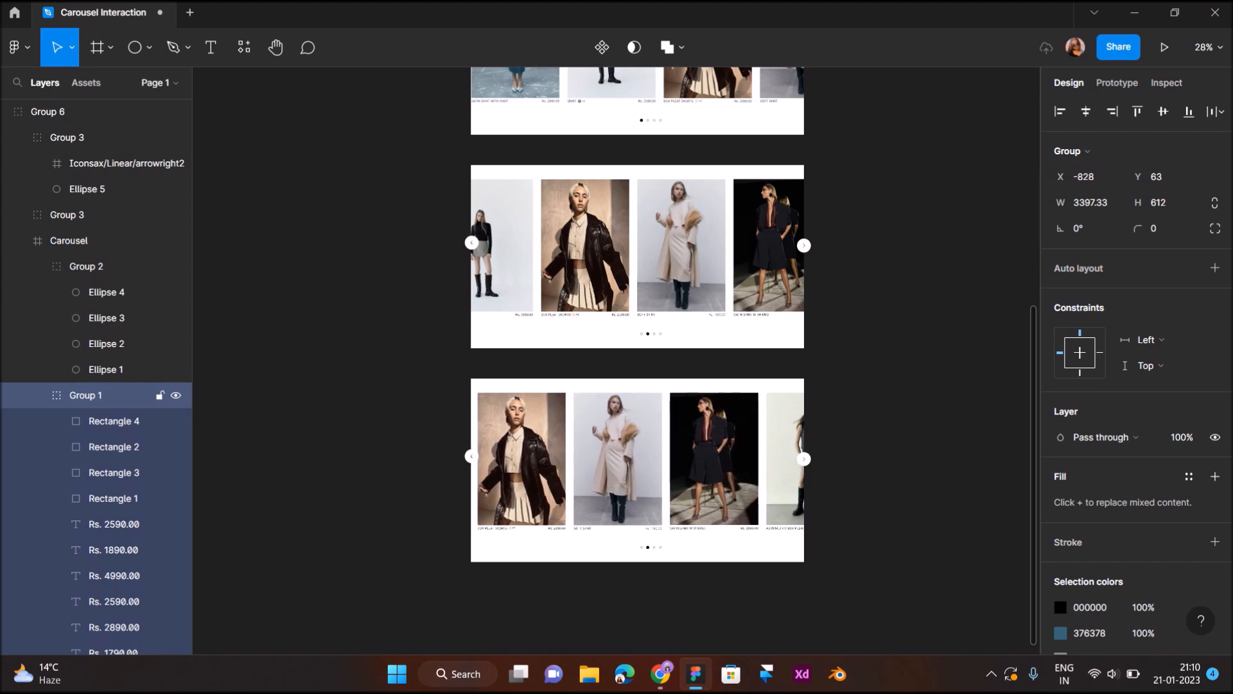
key("Left")
key("Left")
key("Left")
key("Left")
key("Left")
key("Left")
key("Left")
key("Left")
key("Left")
key("Left")
key("Left")
key("Left")
key("Left")
key("Left")
key("Left")
key("Left")
key("Left")
key("Left")
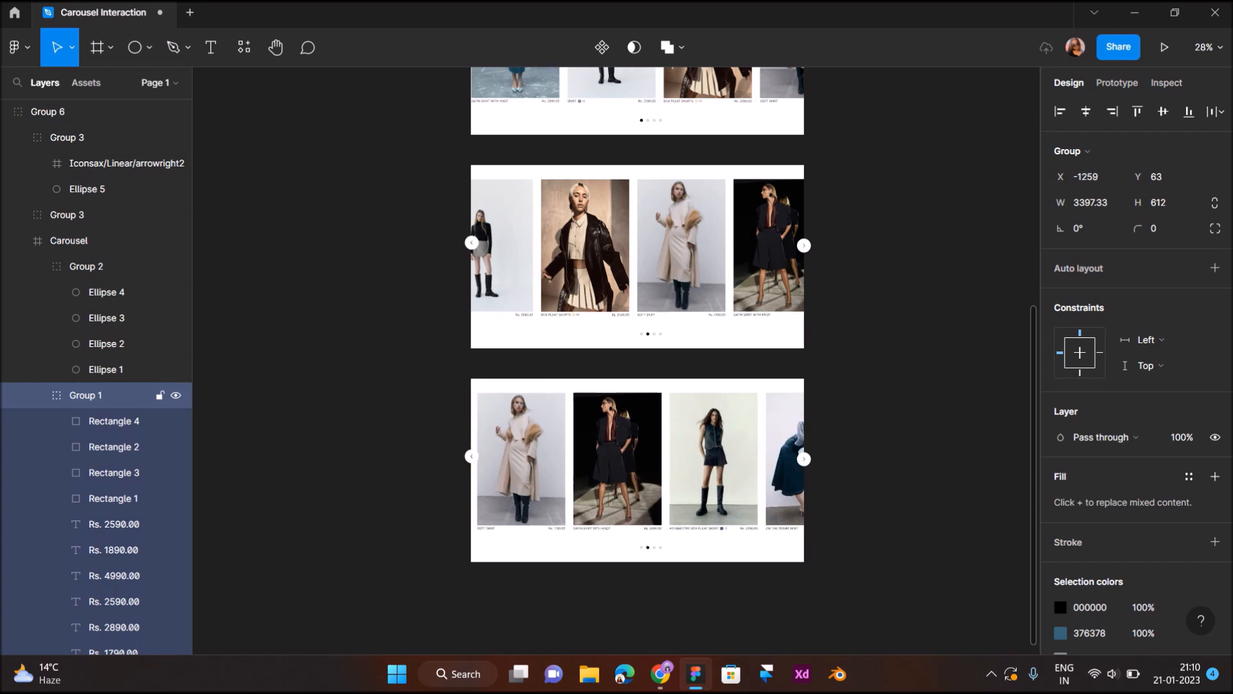
scroll(669, 553, "up", 5)
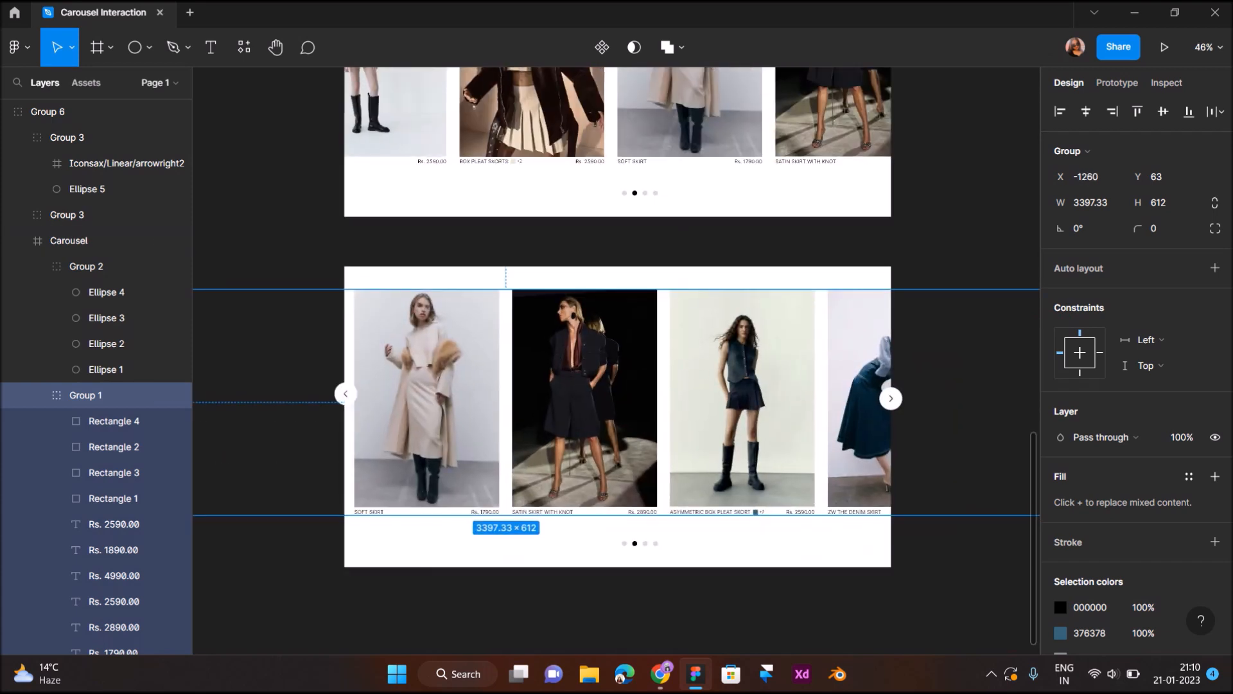
key("Left")
key("Left")
key("Left")
key("Left")
key("Left")
key("Left")
key("Left")
key("Left")
key("Left")
key("Left")
key("Left")
key("Left")
key("Left")
key("Left")
key("Left")
key("Left")
key("Left")
key("Left")
key("Left")
key("Left")
key("Left")
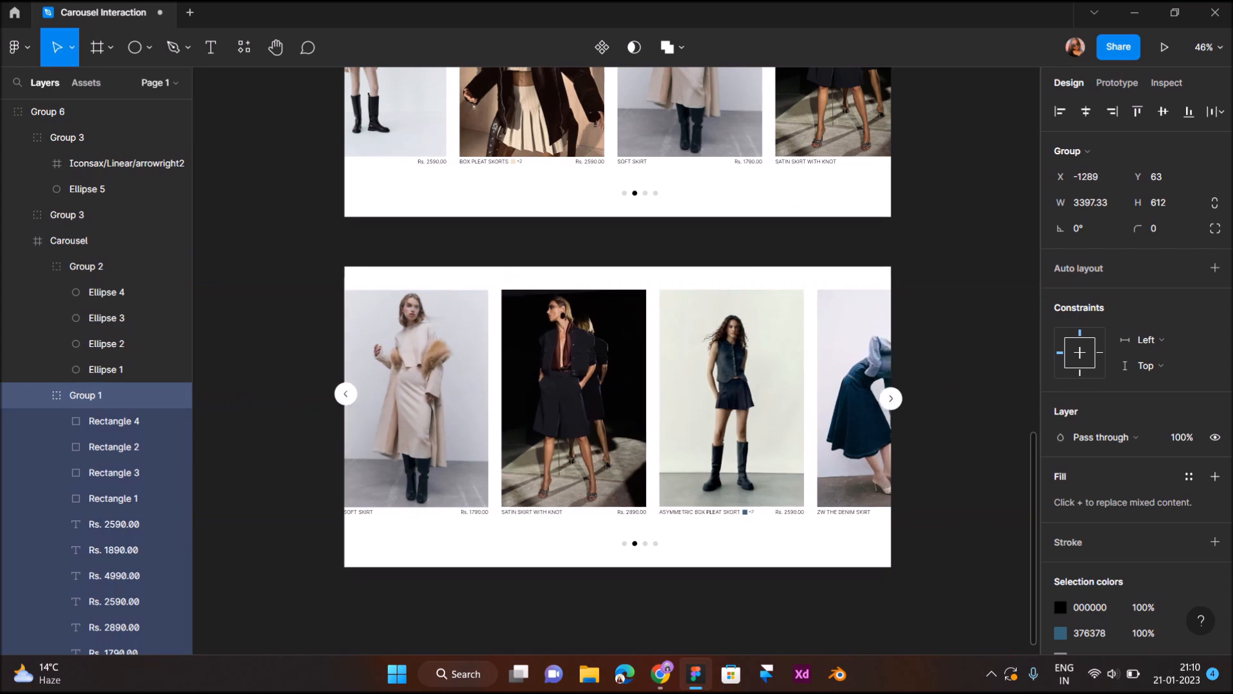
key("Left")
key("Left")
key("Left")
key("Left")
key("Left")
key("Left")
key("Left")
key("Left")
key("Left")
key("Left")
key("Left")
key("Left")
key("Left")
key("Left")
key("Left")
key("Left")
key("Left")
key("Left")
key("Left")
key("Left")
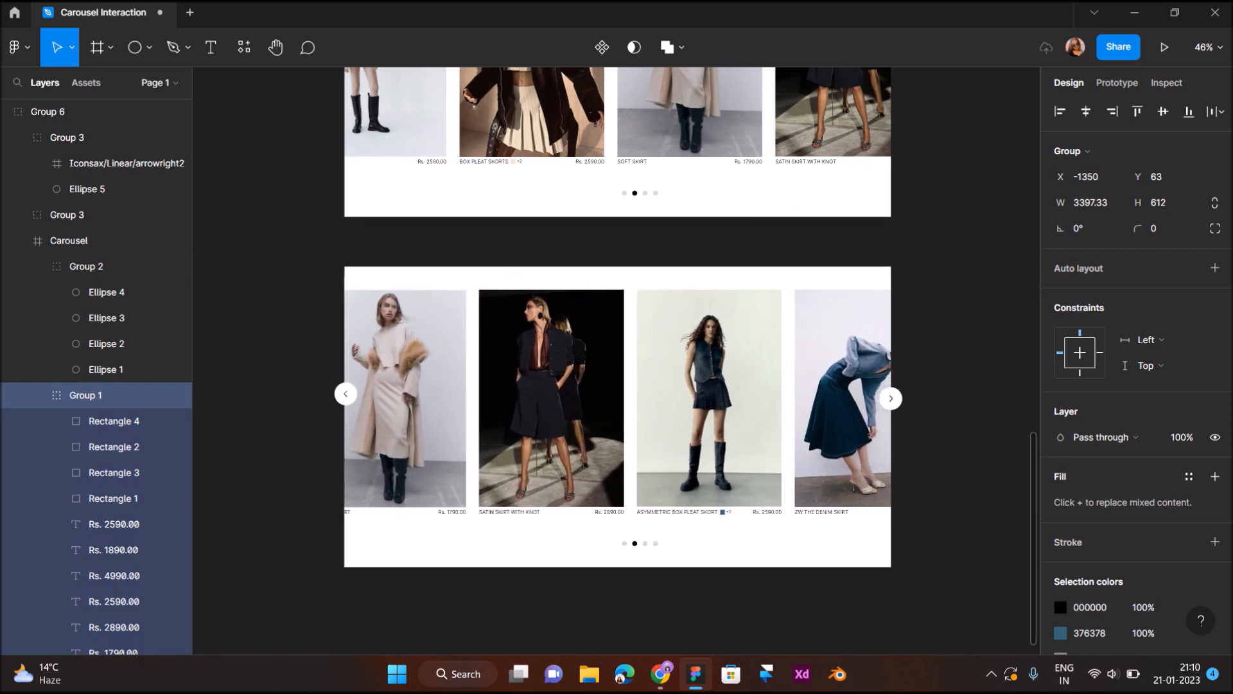
key("Left")
key("Left")
key("Left")
key("Left")
key("Left")
key("Left")
key("Left")
key("Left")
key("Left")
key("Left")
key("Left")
key("Left")
key("Left")
key("Left")
key("Left")
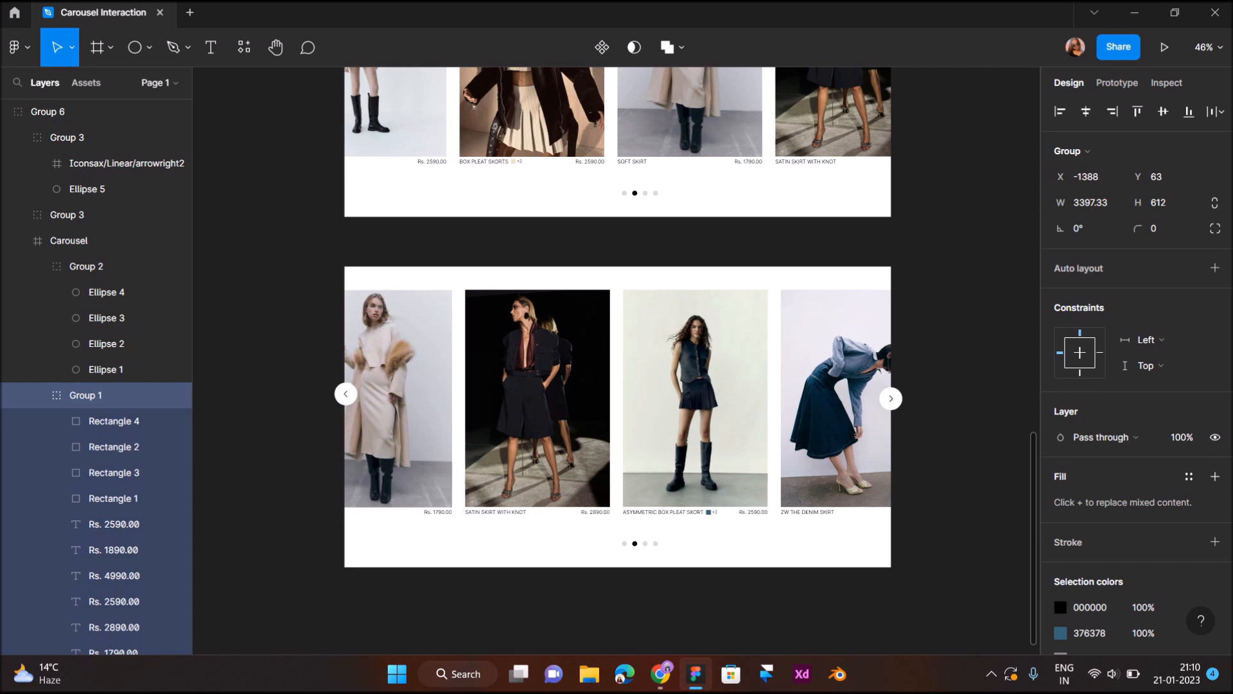
key("shift+Left")
key("shift+Left")
key("shift+Left")
key("shift+Left")
key("shift+Left")
key("shift+Left")
key("shift+Left")
key("shift+Left")
key("shift+Left")
key("shift+Left")
key("shift+Left")
key("shift+Left")
key("shift+Left")
key("shift+Left")
key("shift+Left")
key("shift+Left")
key("shift+Left")
key("shift+Left")
key("shift+Left")
key("shift+Left")
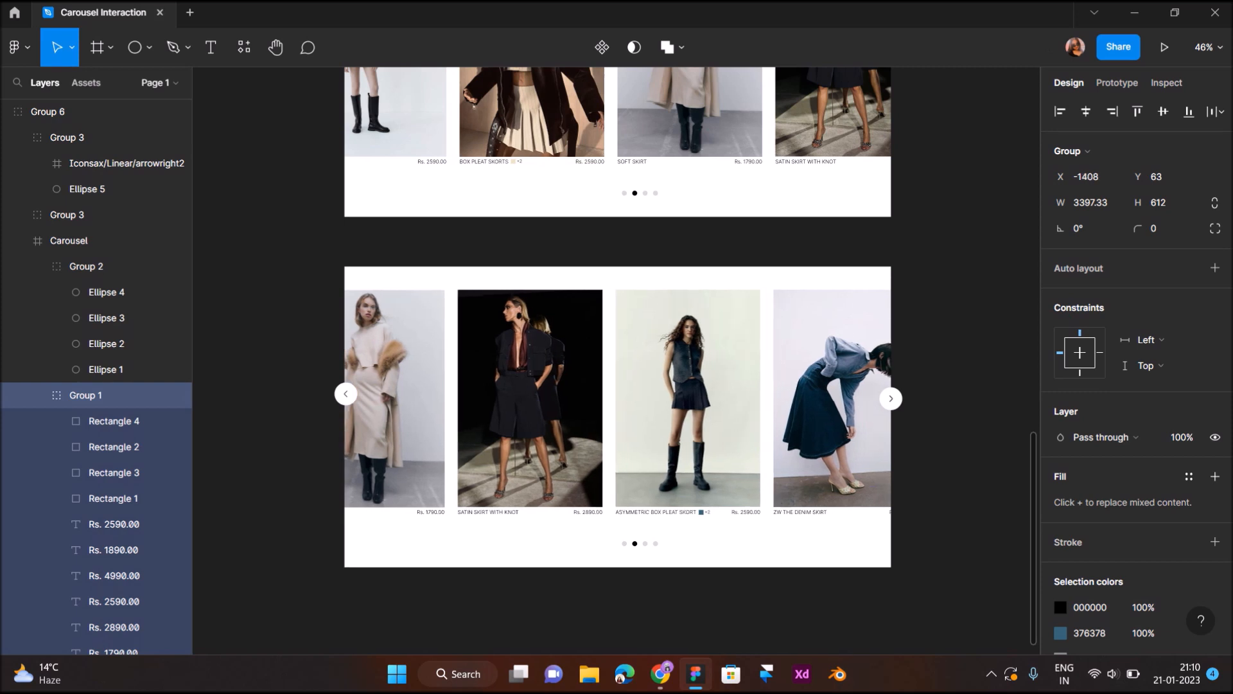
key("shift+Left")
key("shift+Left")
key("shift+Left")
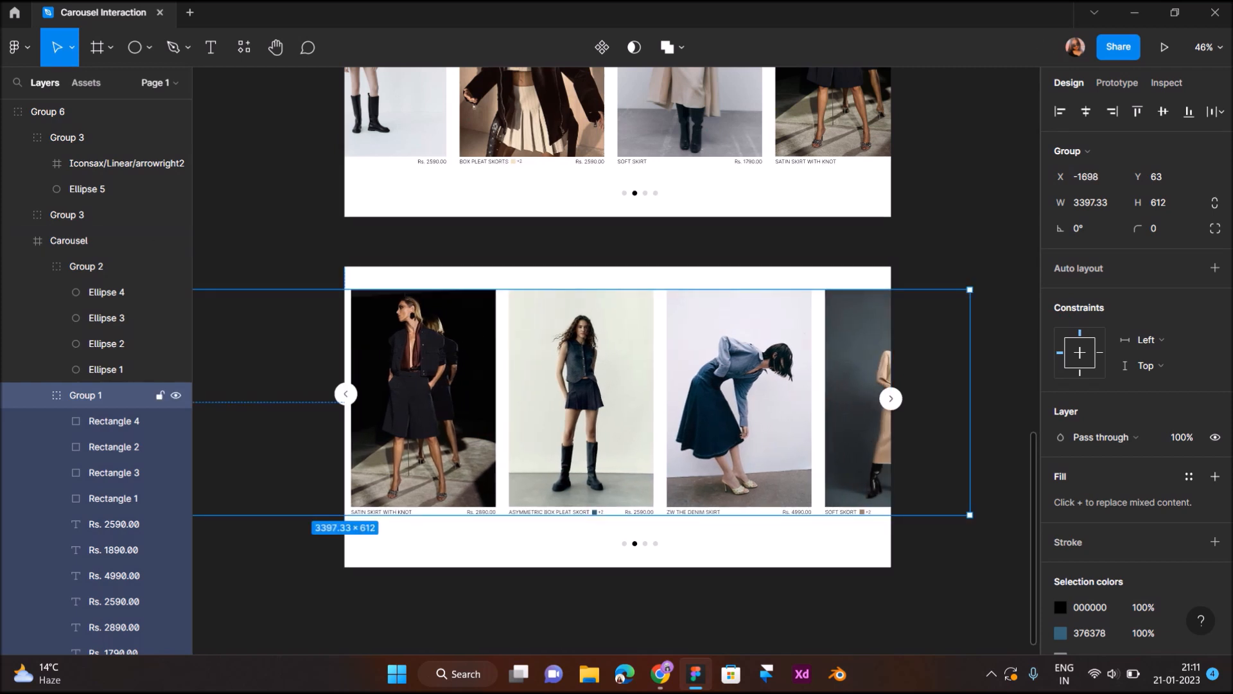
key("Right")
key("shift+Right")
key("shift+Right")
key("shift+Right")
key("shift+Right")
key("shift+Right")
key("shift+Right")
key("shift+Right")
key("shift+Right")
key("shift+Right")
key("shift+Right")
key("shift+Right")
key("shift+Right")
key("shift+Right")
key("shift+Right")
key("shift+Right")
key("shift+Right")
key("shift+Right")
key("shift+Right")
key("shift+Right")
key("shift+Right")
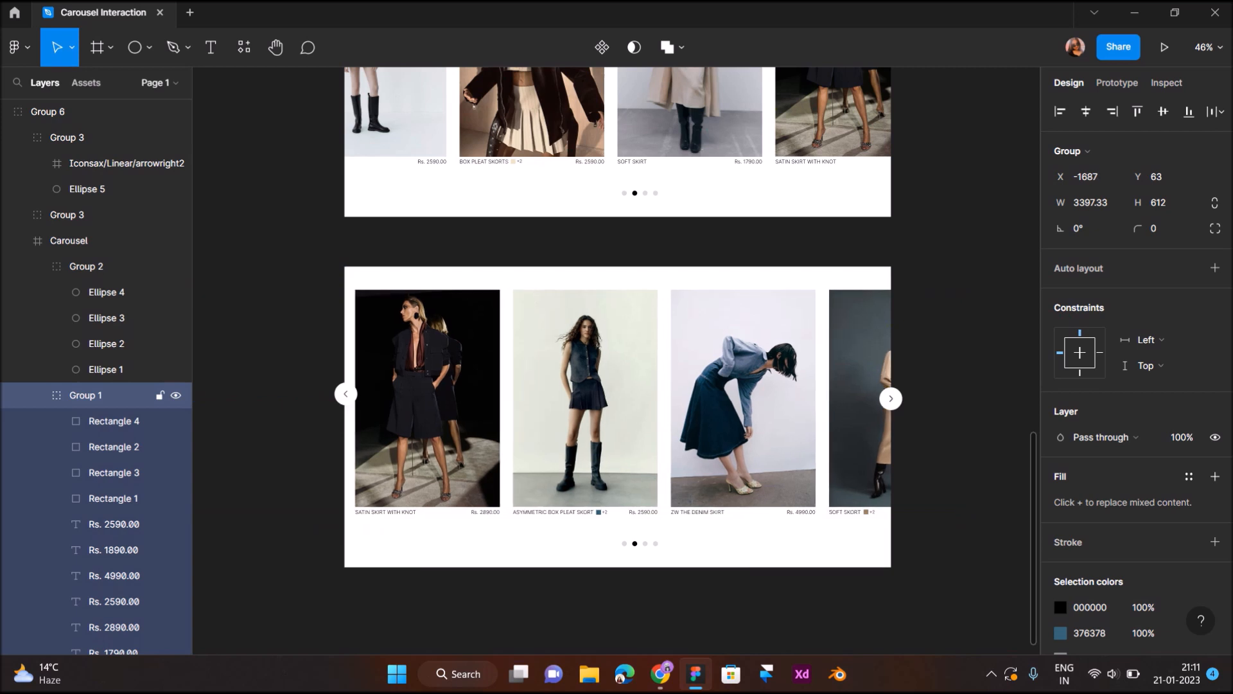
key("shift+Right")
key("shift+Right")
key("shift+Right")
key("shift+Right")
key("shift+Right")
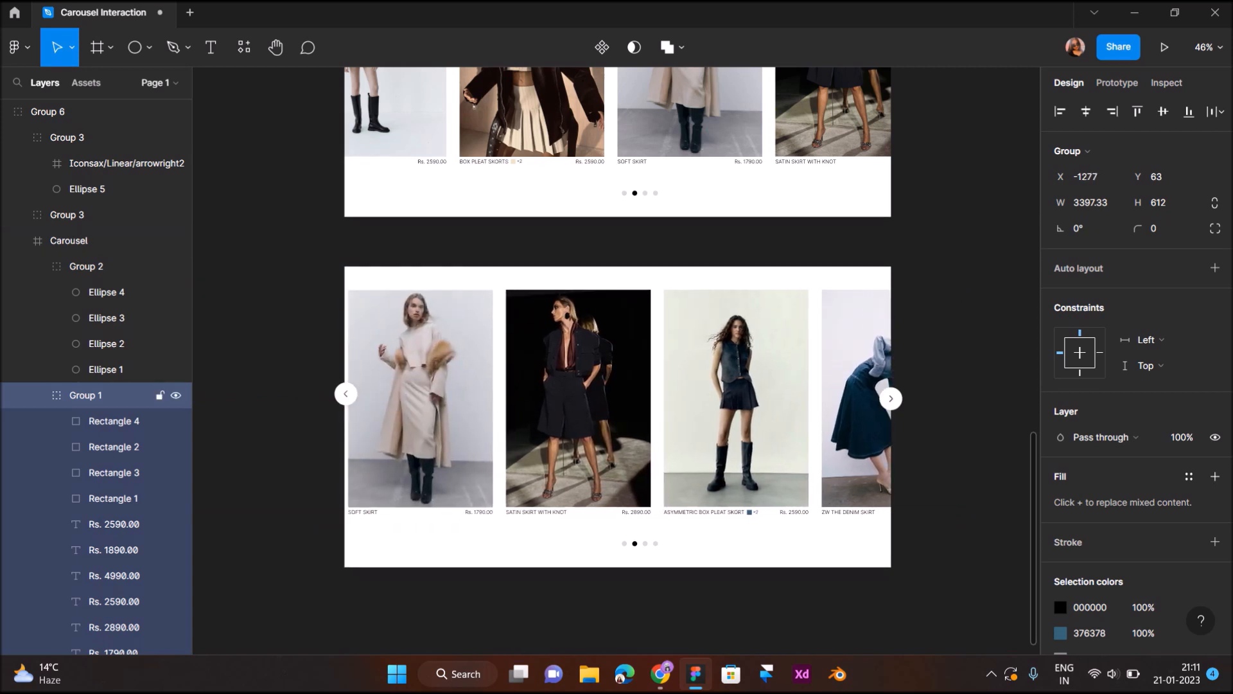
- Fill the third pagination dot of the third carousel with black 000000
scroll(671, 538, "up", 5, "ctrl")
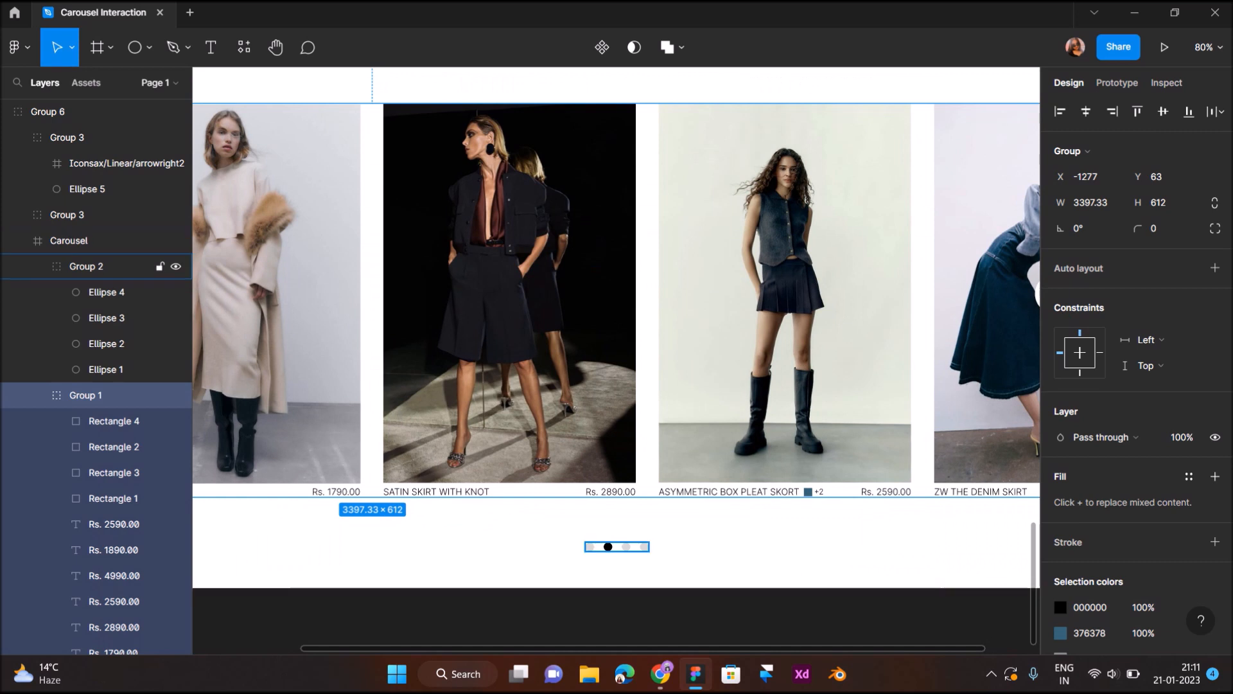
left_click(640, 543)
double_click(626, 546)
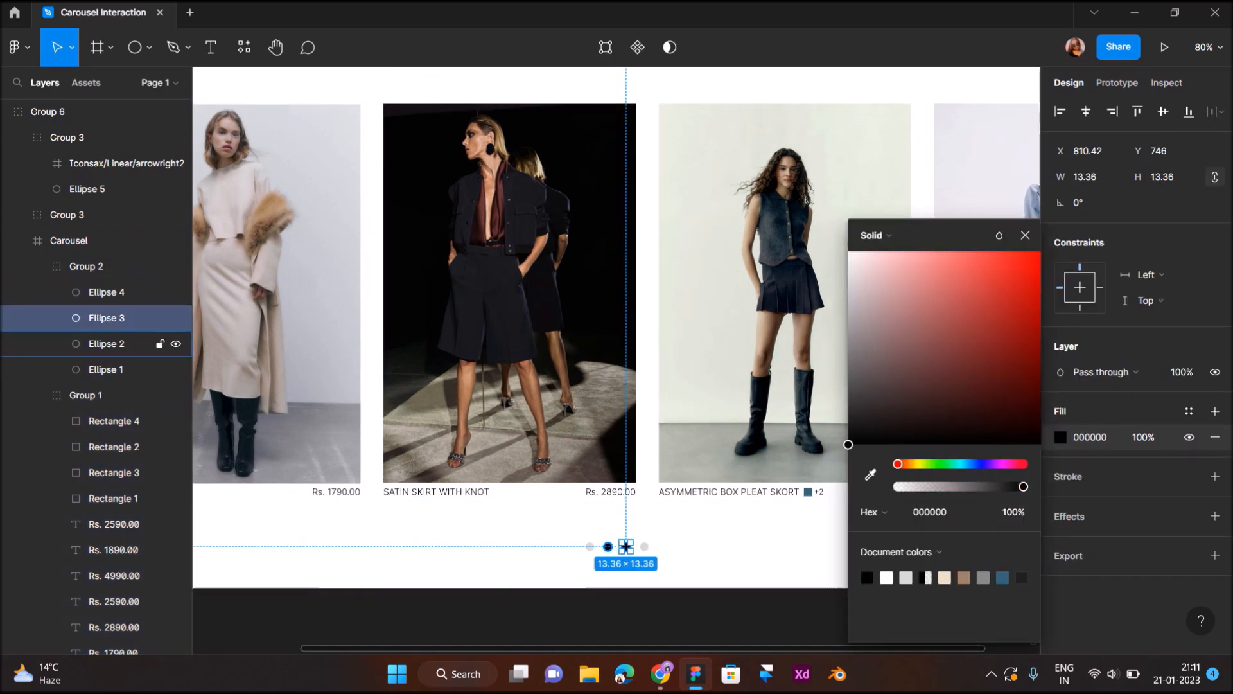
- Recolor the second pagination dot of the third carousel to the light grey D9D9D9 sampled from an inactive dot
left_click(607, 546)
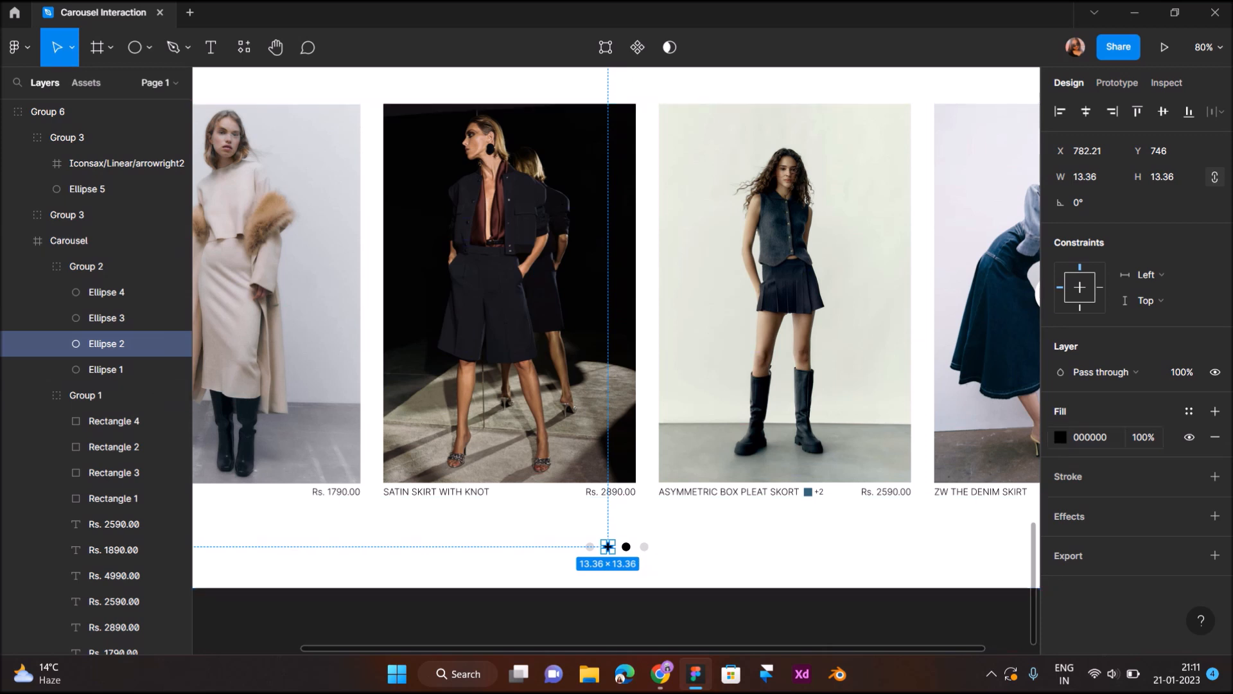
left_click(1060, 437)
left_click(870, 475)
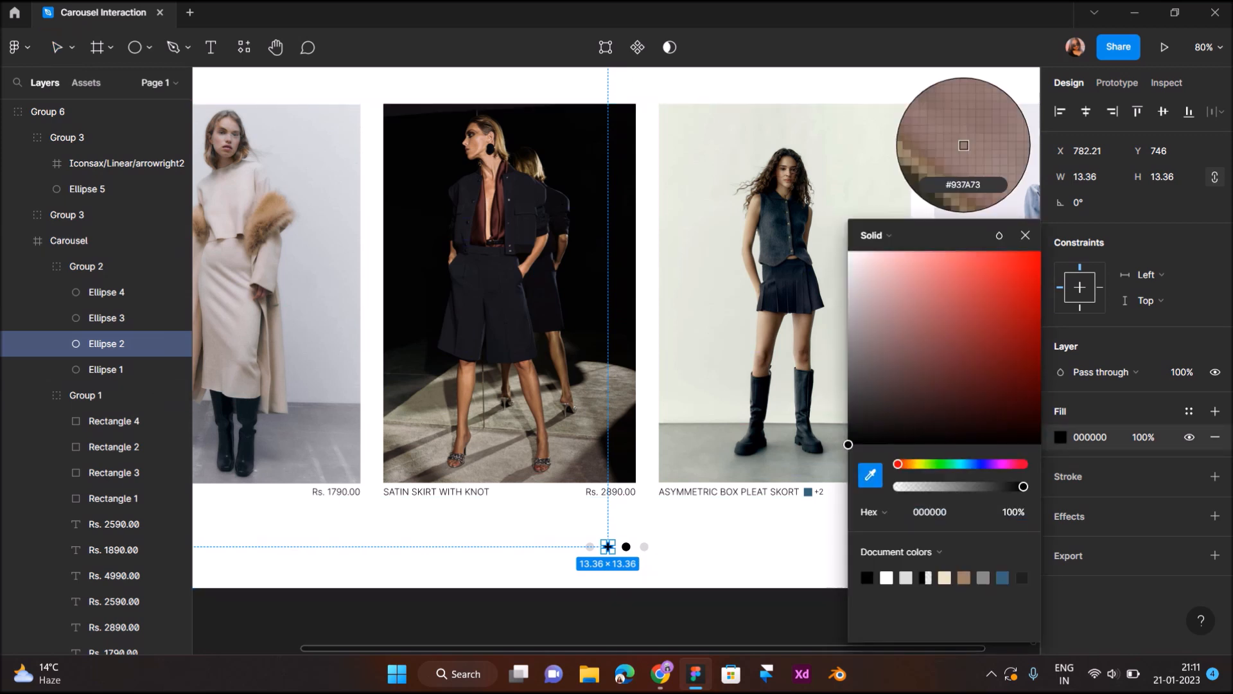
left_click(644, 547)
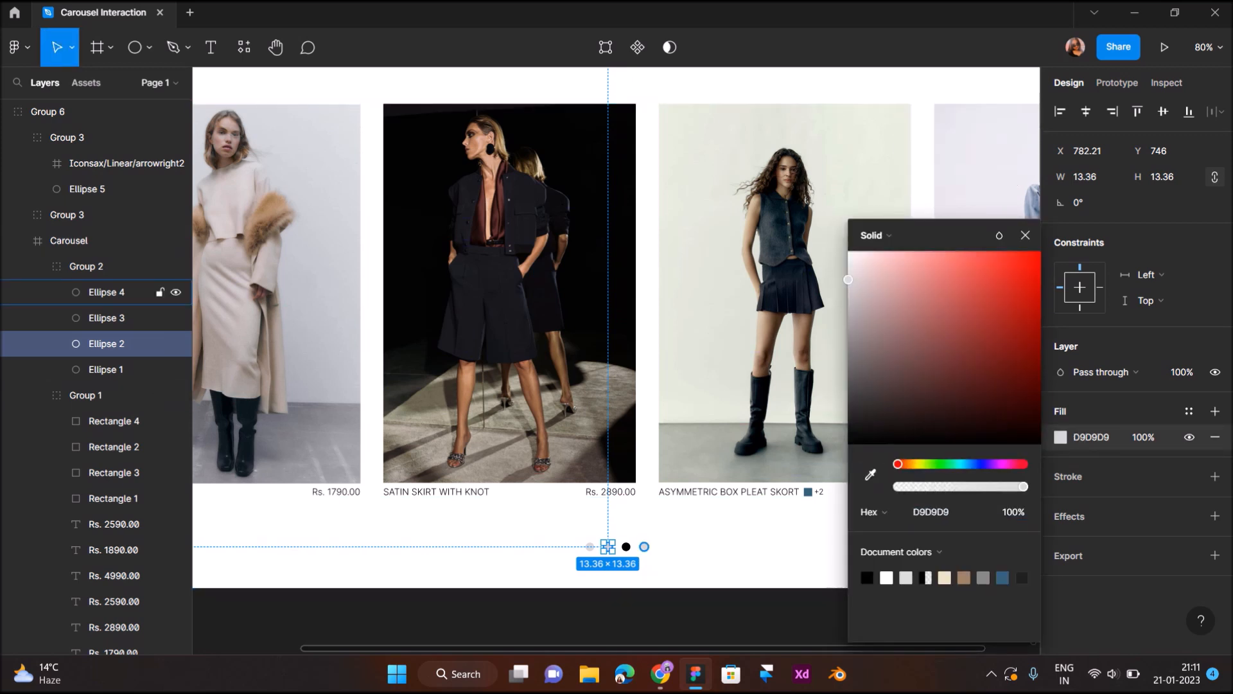
left_click(646, 555)
scroll(646, 555, "down", 5)
scroll(824, 344, "down", 3)
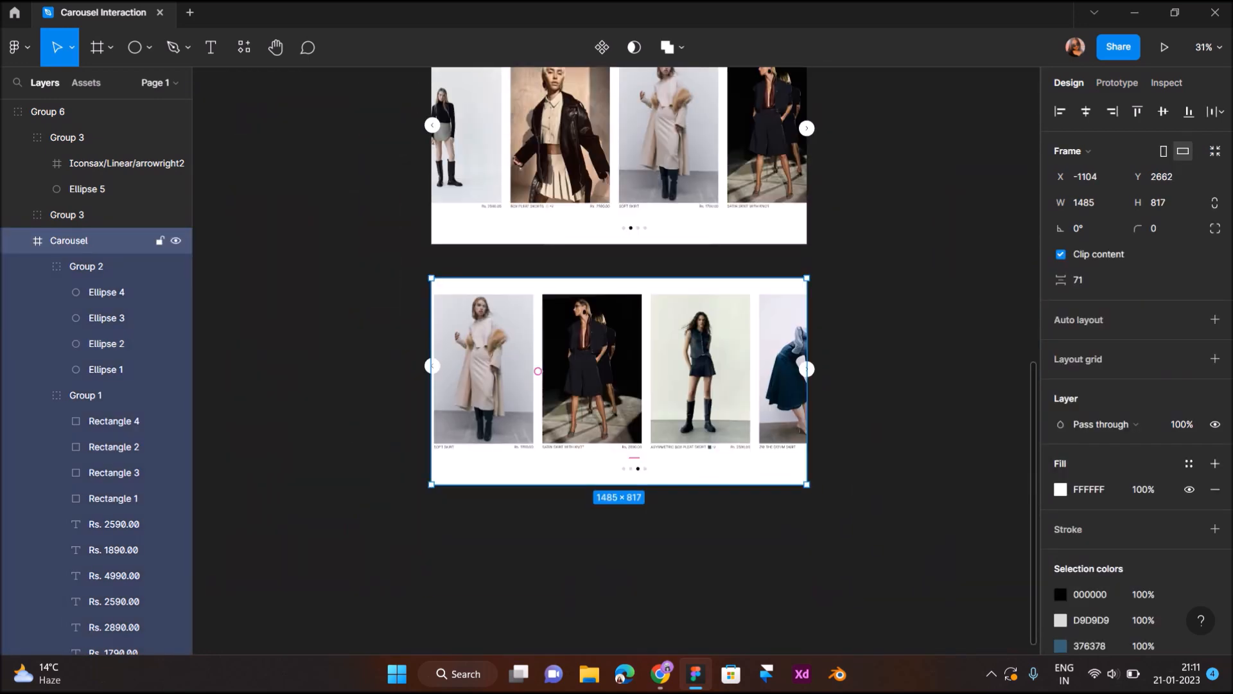
- Duplicate the whole third carousel group and place the copy directly below it at Y 3577
left_click(825, 344)
left_click(77, 111)
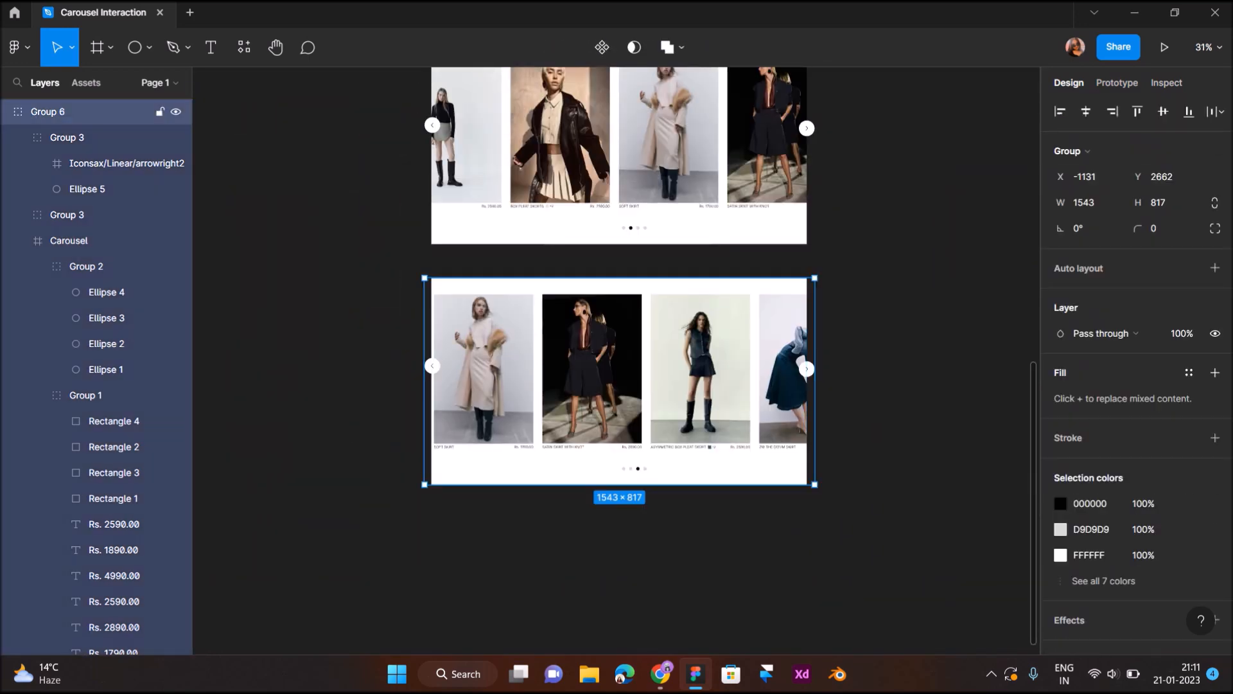
left_click_drag(619, 379, 619, 610)
scroll(619, 610, "down", 8)
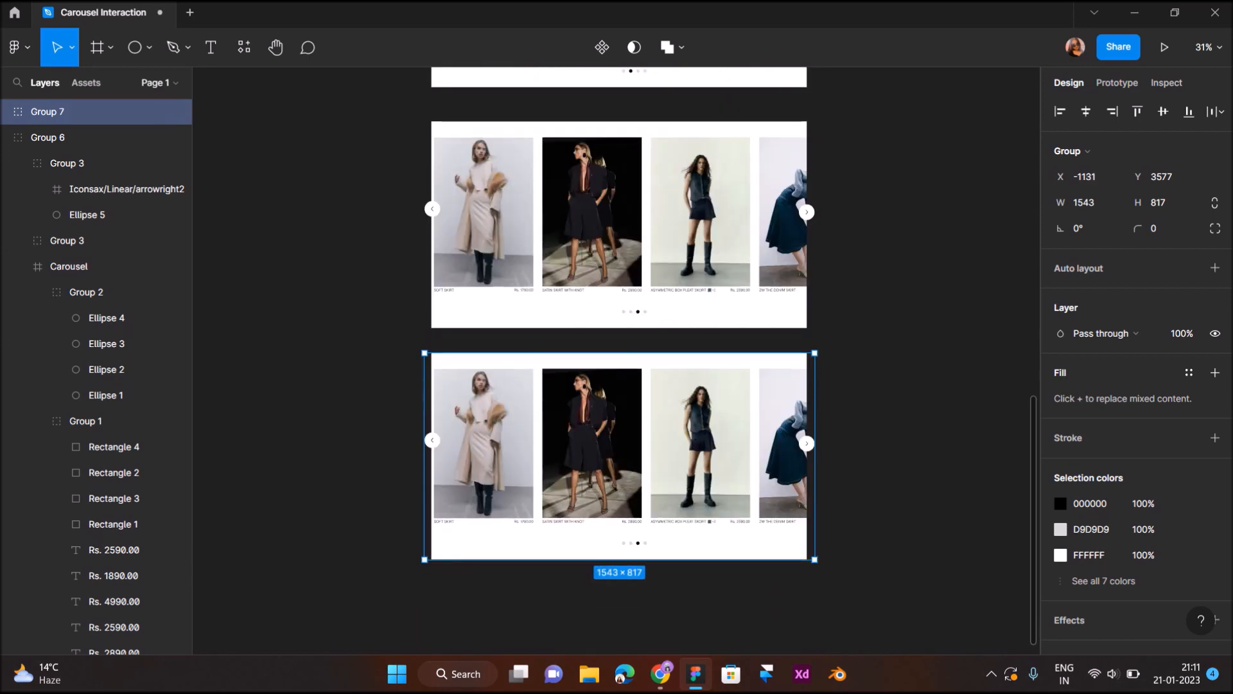
- Shift the card group inside the fourth carousel left to X -1933, so the last Soft Skort card ends just inside the frame
double_click(538, 391)
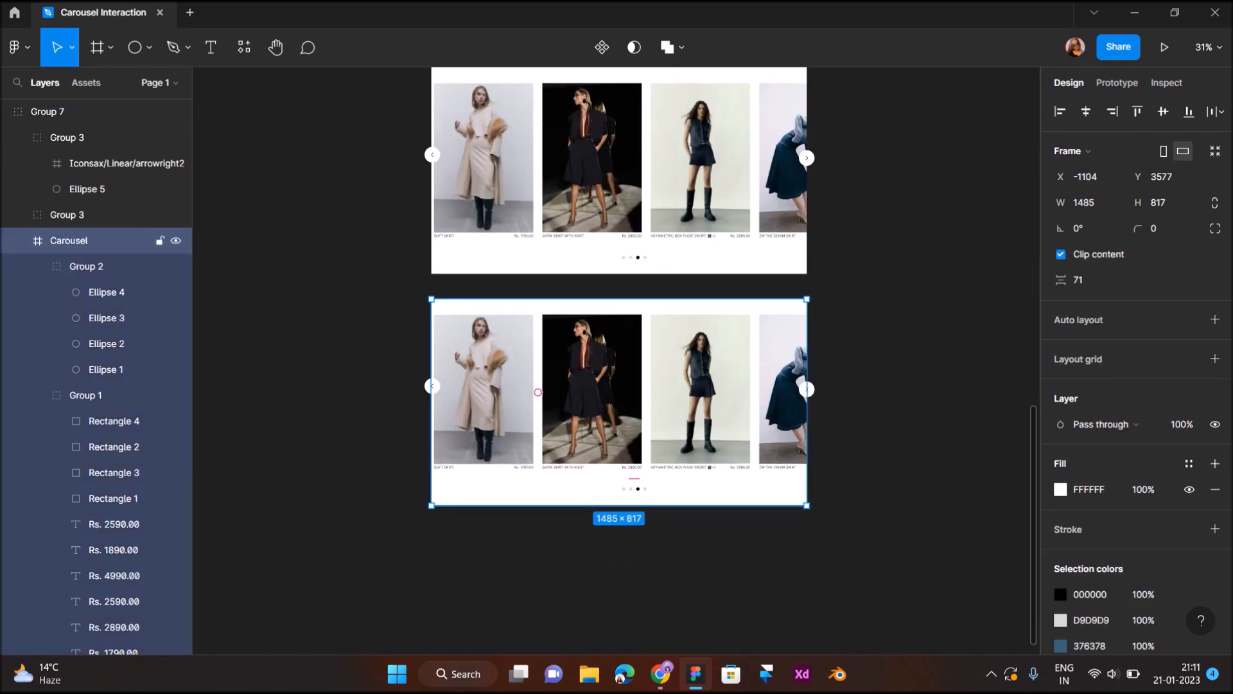
double_click(538, 392)
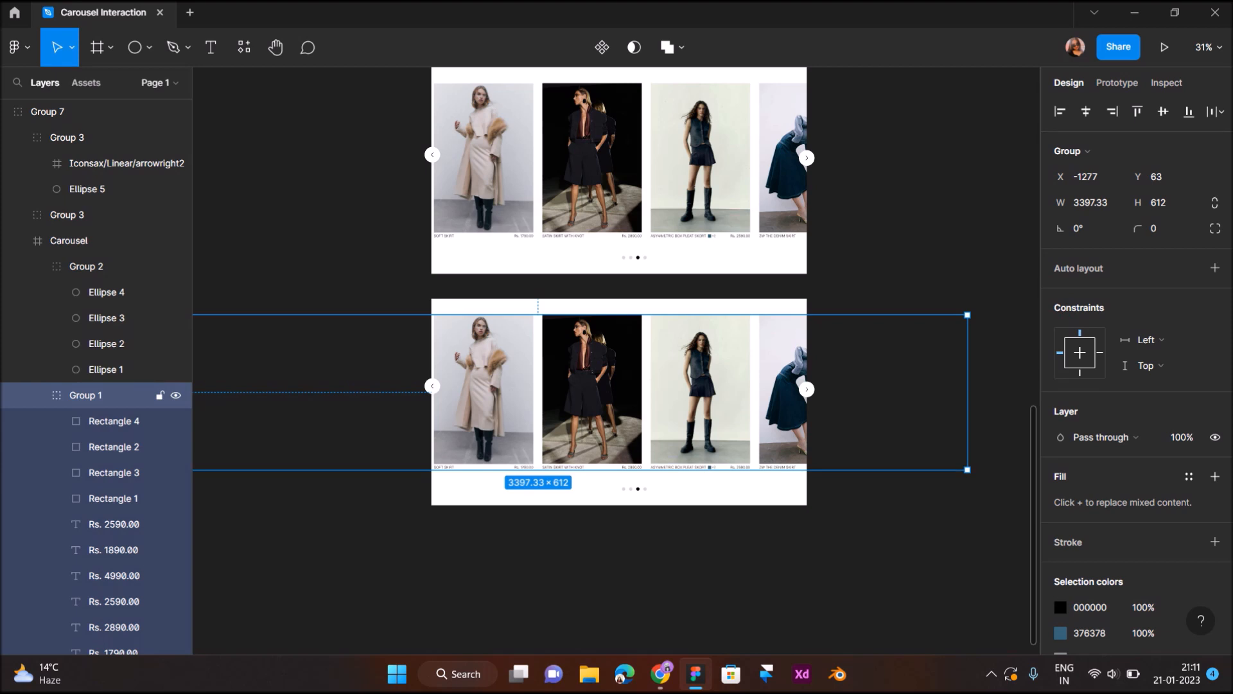
key("shift+Left")
key("shift+Left")
key("shift+Left")
key("shift+Left")
key("shift+Left")
key("shift+Left")
key("shift+Left")
key("shift+Left")
key("shift+Left")
key("shift+Left")
key("shift+Left")
key("shift+Left")
key("shift+Left")
key("shift+Left")
key("shift+Left")
key("shift+Left")
key("shift+Left")
key("shift+Left")
key("shift+Left")
key("shift+Left")
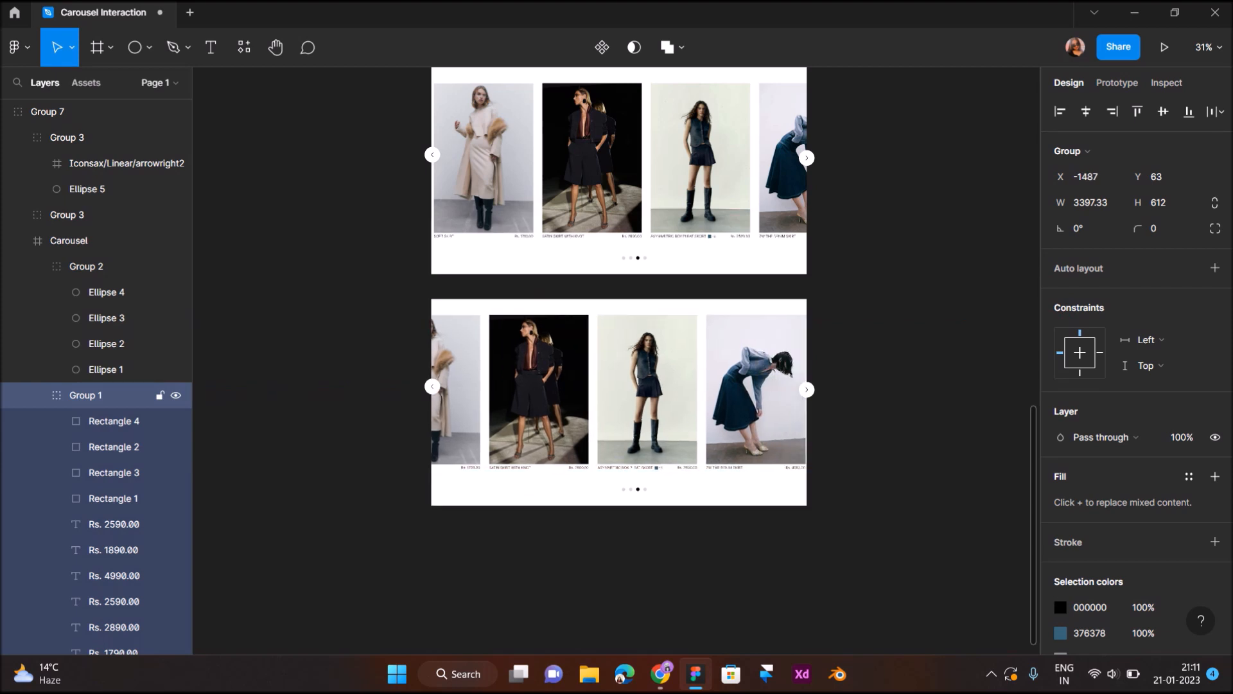
key("shift+Left")
key("shift+Left")
key("shift+Left")
key("shift+Left")
key("shift+Left")
key("shift+Left")
key("shift+Left")
key("shift+Left")
key("shift+Left")
key("shift+Left")
key("shift+Left")
key("shift+Left")
key("shift+Left")
key("shift+Left")
key("shift+Left")
key("shift+Left")
key("shift+Left")
key("shift+Left")
key("shift+Left")
key("shift+Left")
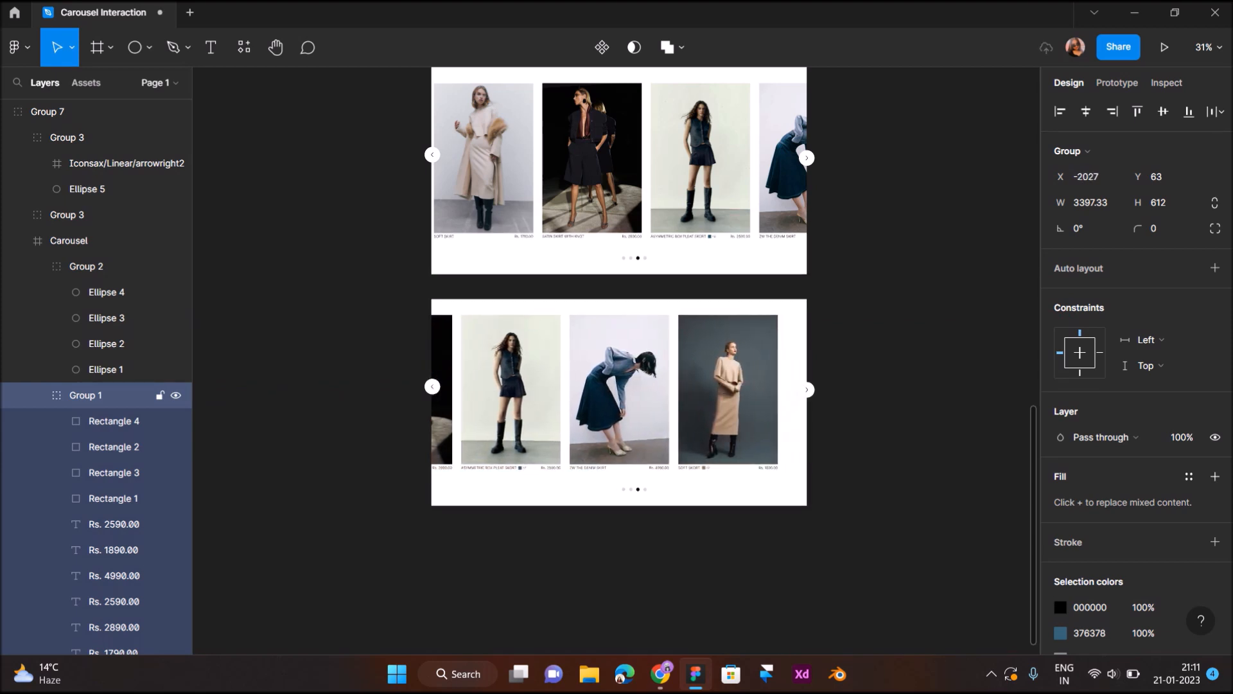
key("Right")
key("Right")
key("Right")
key("Right")
key("Right")
key("Right")
key("Right")
key("Right")
key("Right")
key("Right")
key("Right")
key("Right")
key("Right")
key("Right")
key("Right")
key("Right")
key("Right")
key("Right")
key("Right")
key("Right")
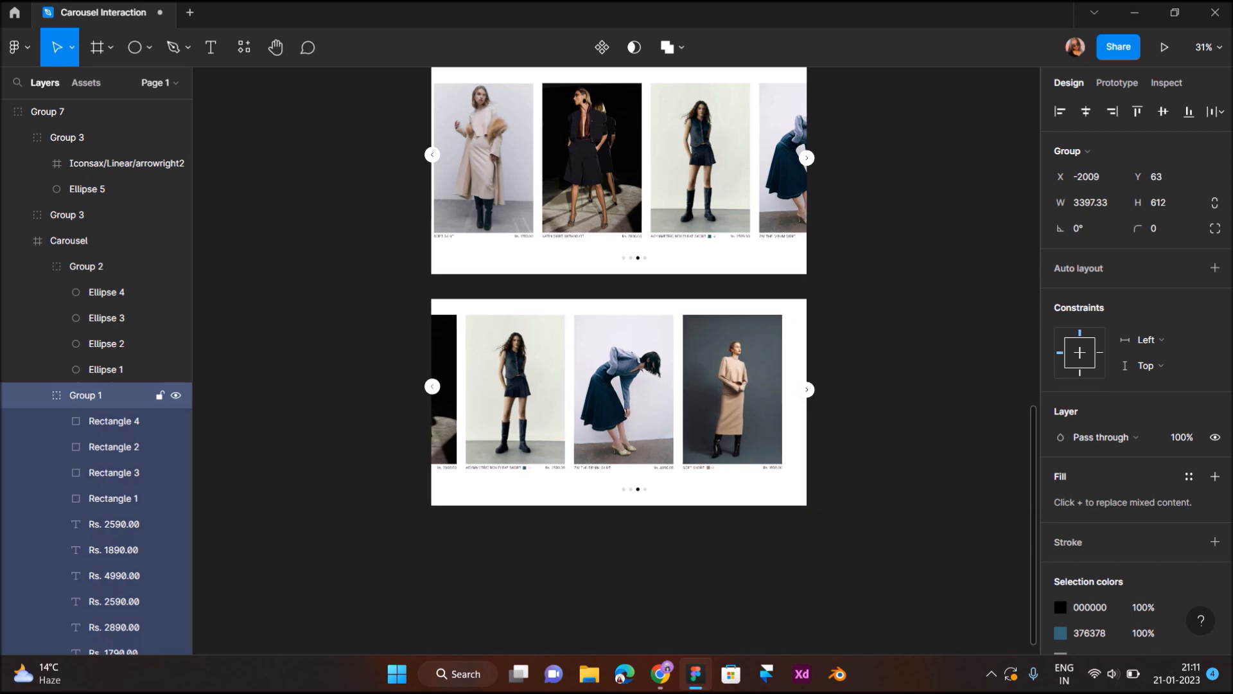
key("Right")
key("Right")
key("Right")
key("Right")
key("Right")
key("Right")
key("Right")
key("Right")
key("Right")
key("Right")
key("Right")
key("Right")
key("Right")
key("Right")
key("Right")
key("Right")
key("Right")
key("Right")
key("Right")
key("Right")
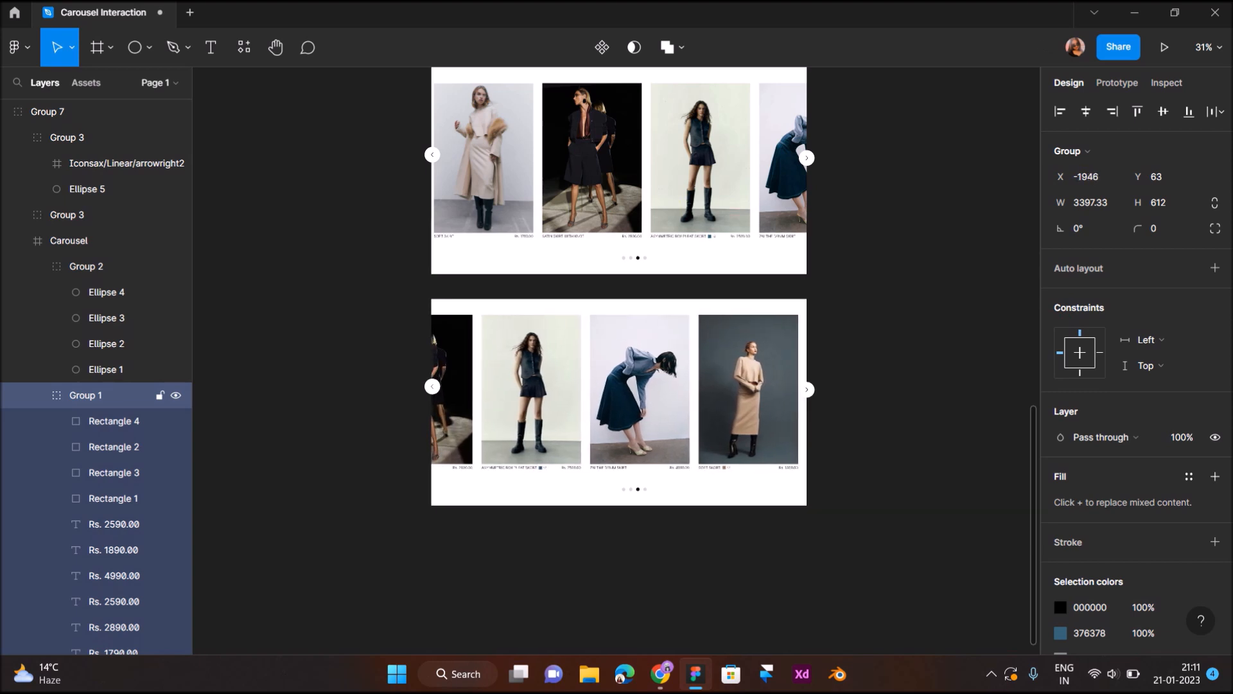
key("Right")
key("Right")
key("Right")
key("Right")
key("Right")
key("Right")
key("Right")
key("Right")
key("Right")
key("Right")
key("Right")
key("Right")
key("Right")
key("Right")
key("Right")
key("Right")
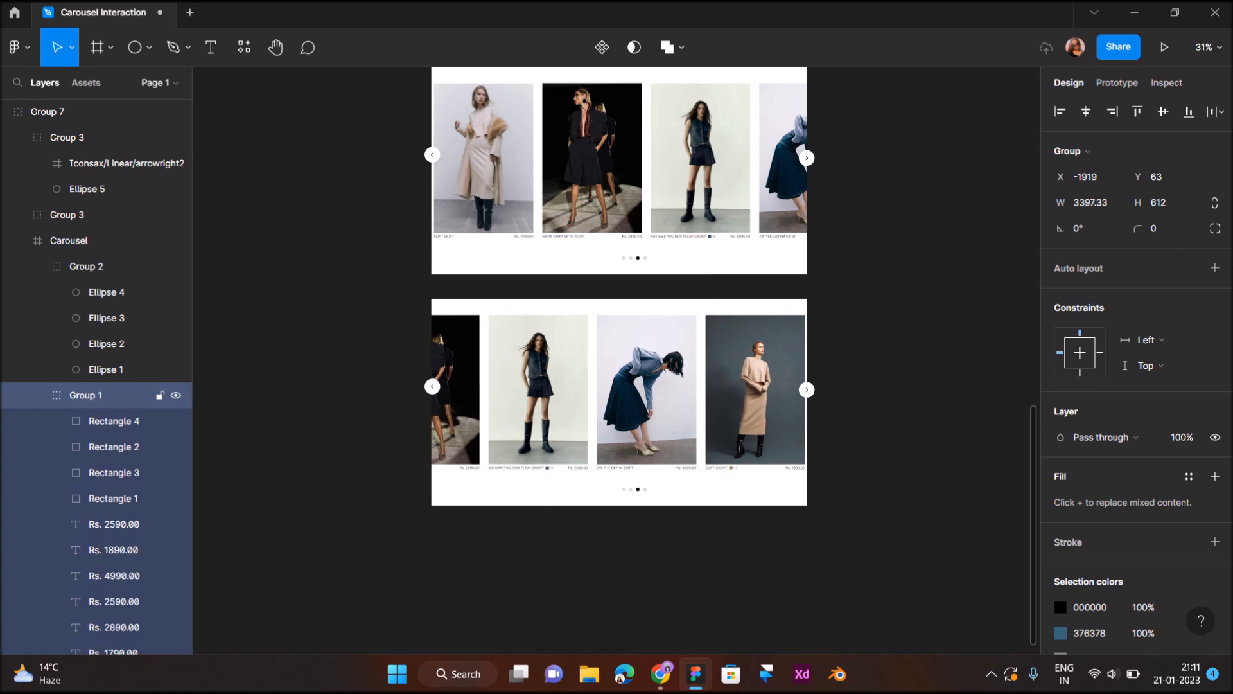
key("Right")
key("Right")
key("Right")
key("Right")
key("Right")
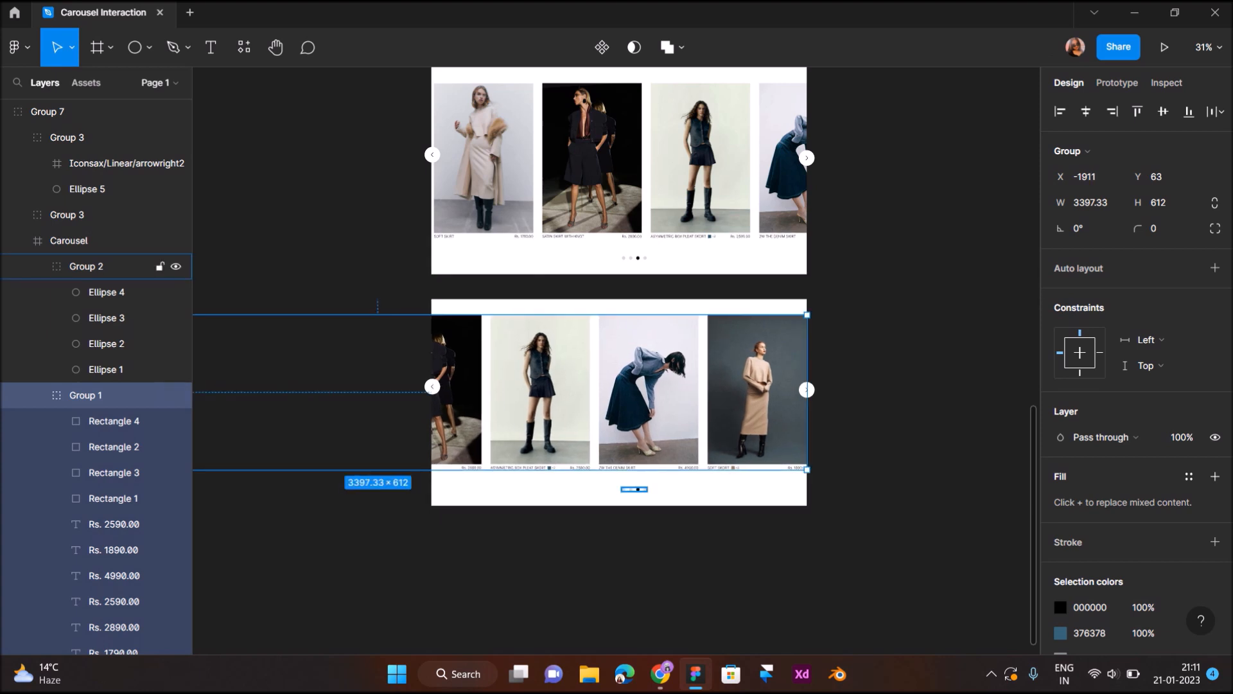
scroll(632, 488, "up", 5)
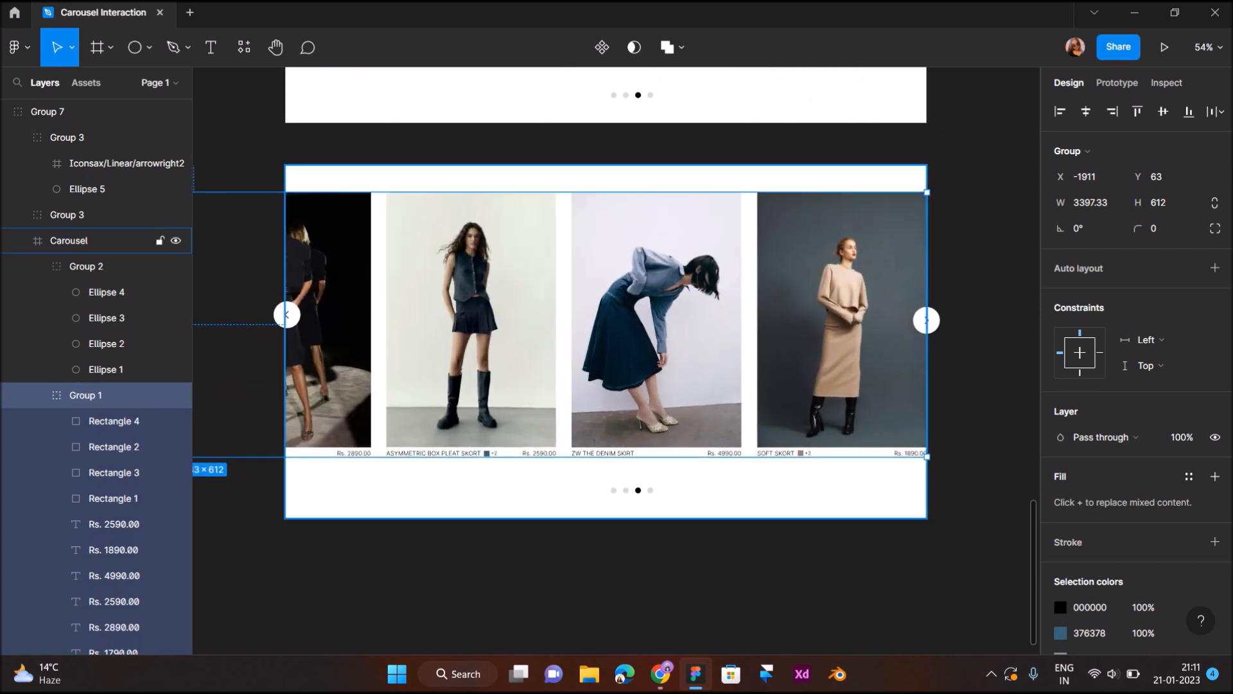
scroll(632, 488, "up", 2)
key("Left")
key("Left")
key("Left")
key("Left")
key("Left")
key("Left")
key("Left")
key("Left")
key("Left")
key("Left")
key("Left")
key("Left")
key("Left")
key("Left")
key("Left")
key("Left")
key("Left")
key("Left")
key("Left")
key("Left")
key("Left")
key("Left")
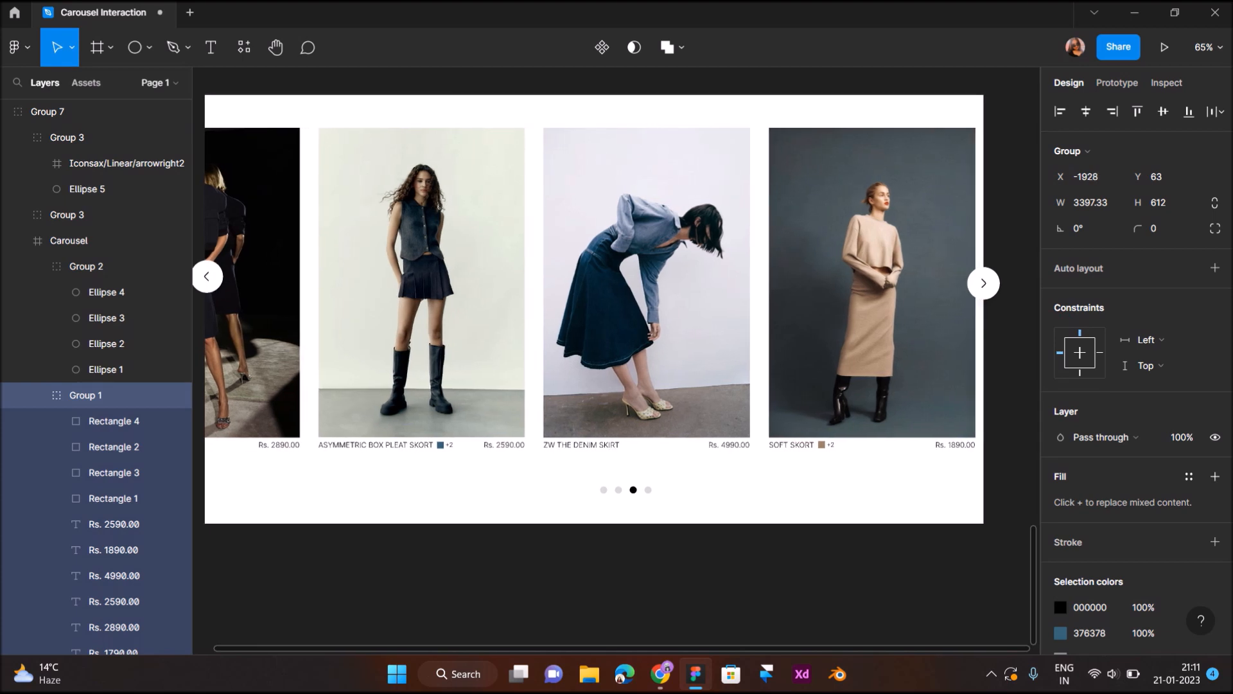
- Fill the fourth pagination dot of the fourth carousel with the near-black 111010
left_click(86, 266)
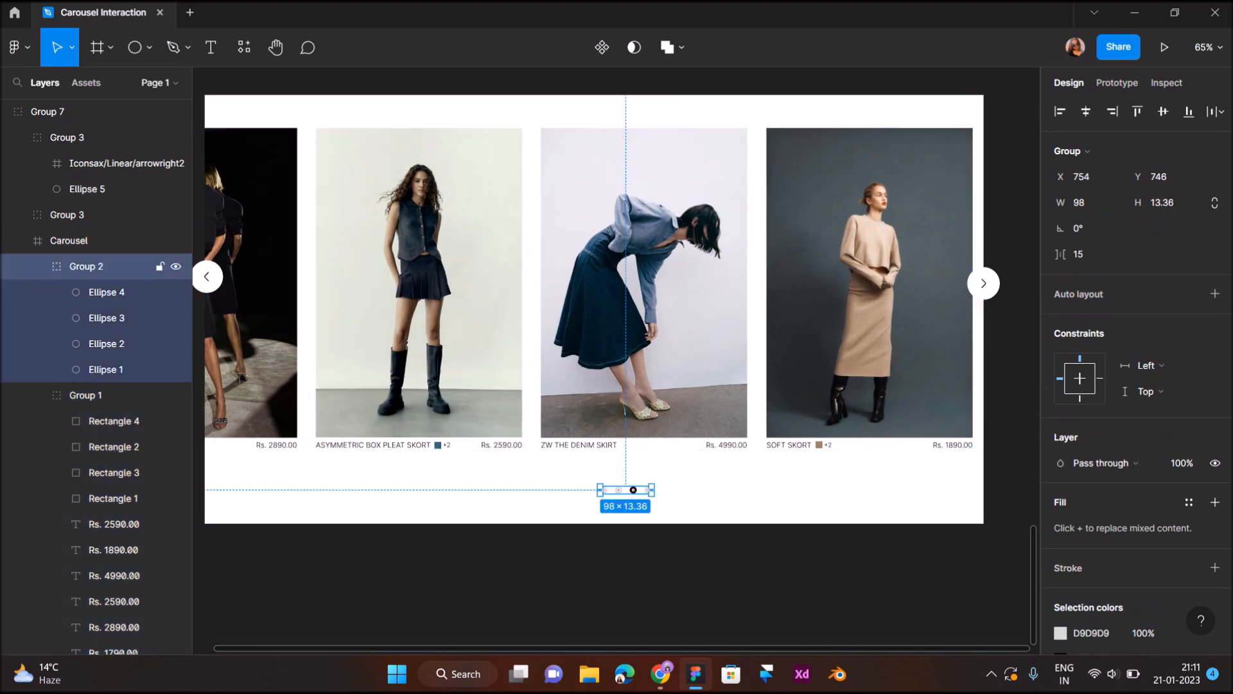
left_click(106, 292)
left_click(1061, 438)
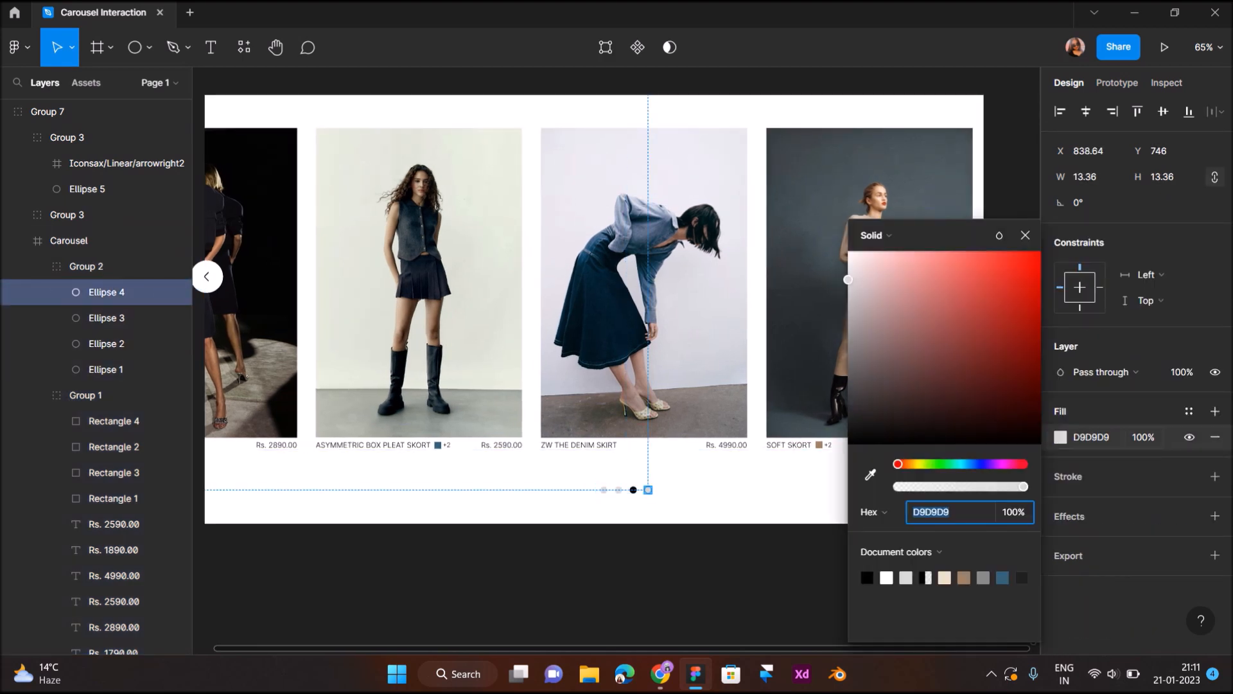
type("000000")
key("Return")
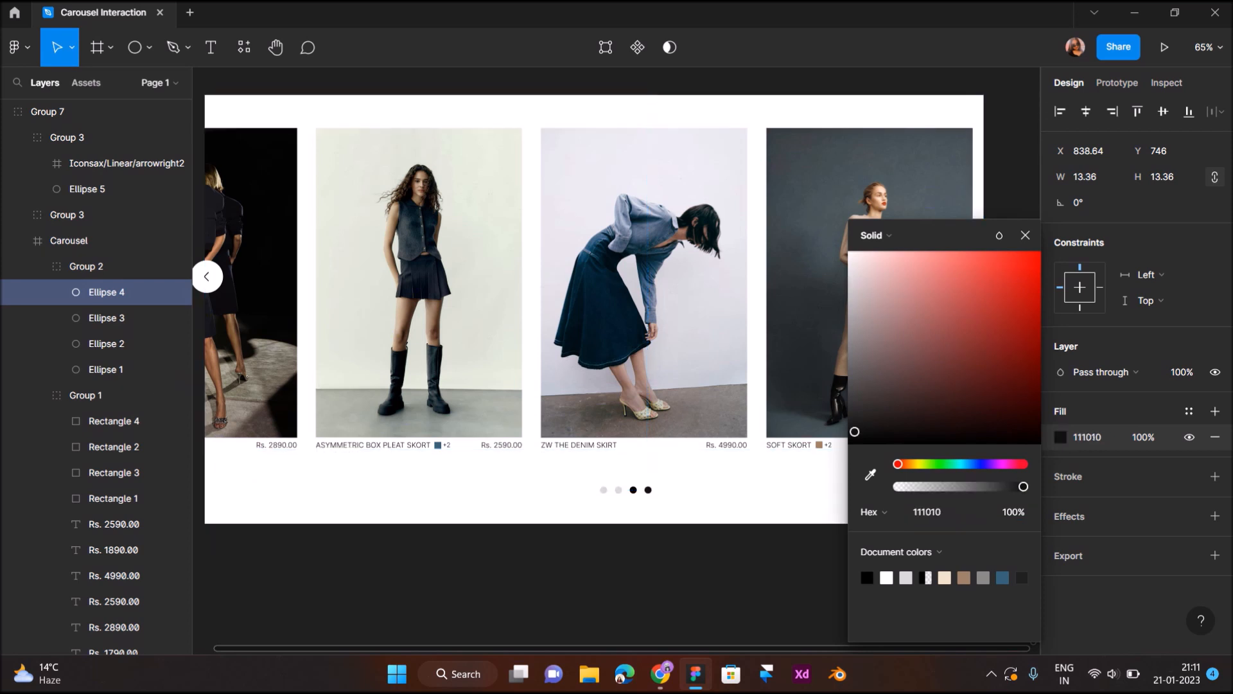
- Recolor the third pagination dot of the fourth carousel to the light grey D9D9D9 sampled from an inactive dot
left_click(106, 318)
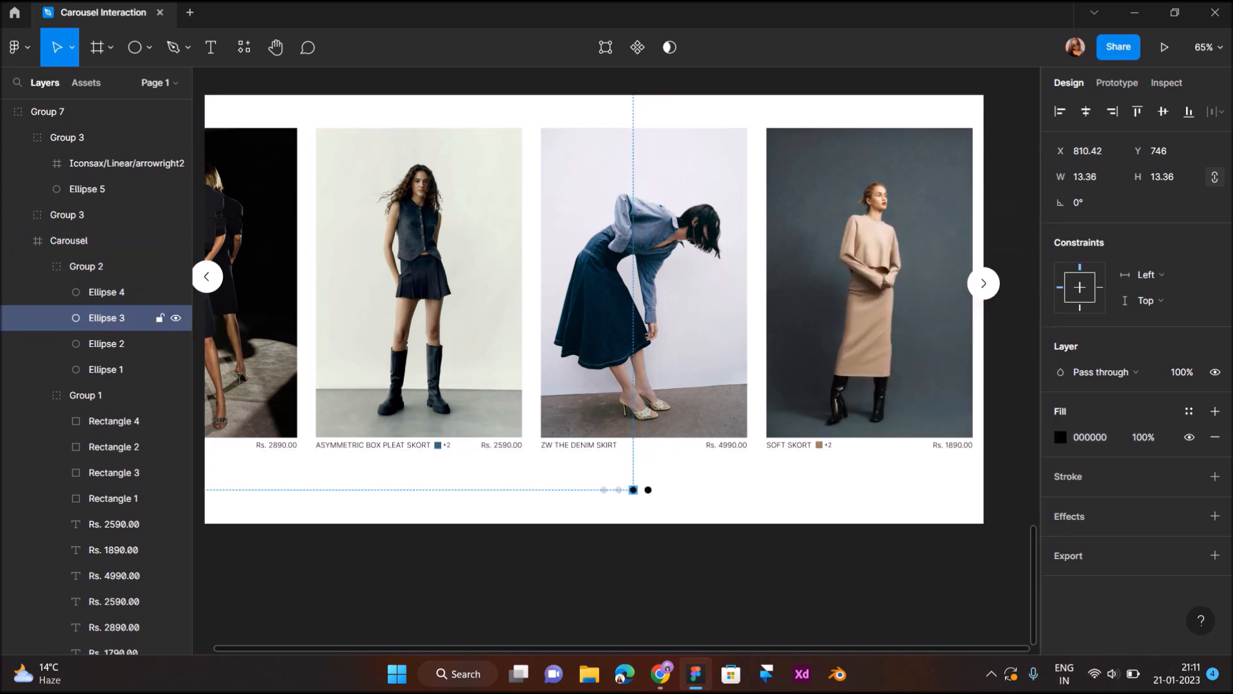
left_click(1060, 437)
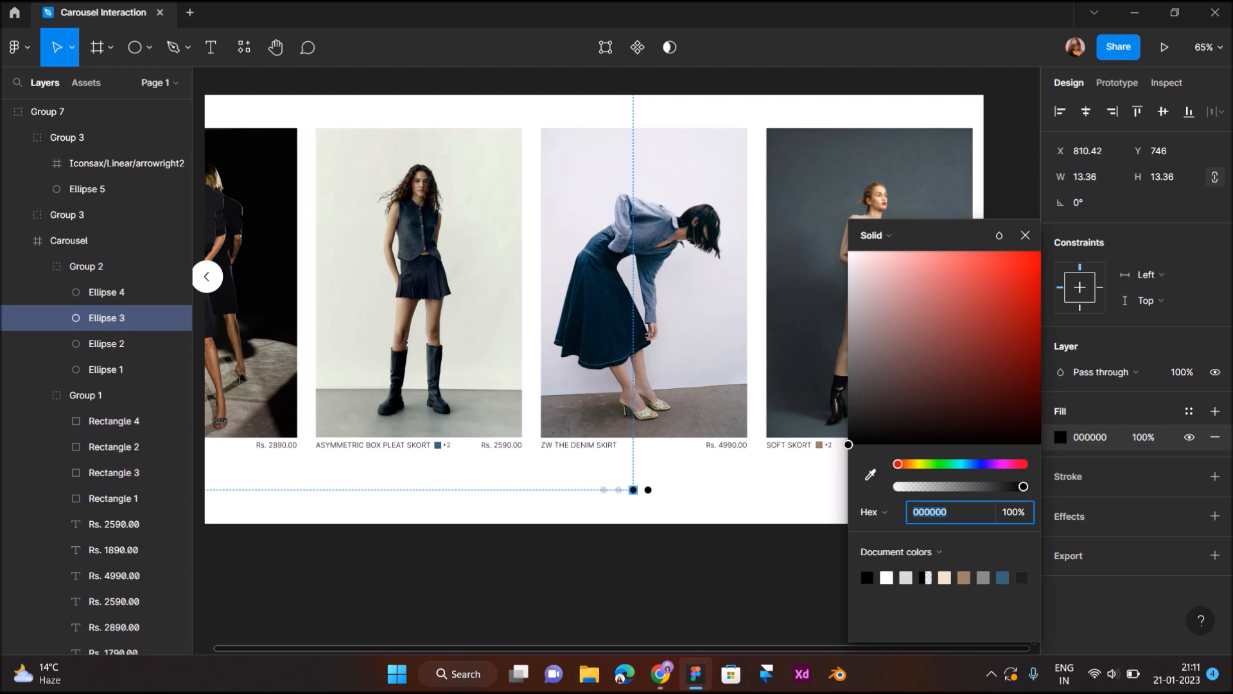
left_click(871, 475)
scroll(658, 472, "up", 3)
scroll(656, 485, "up", 2)
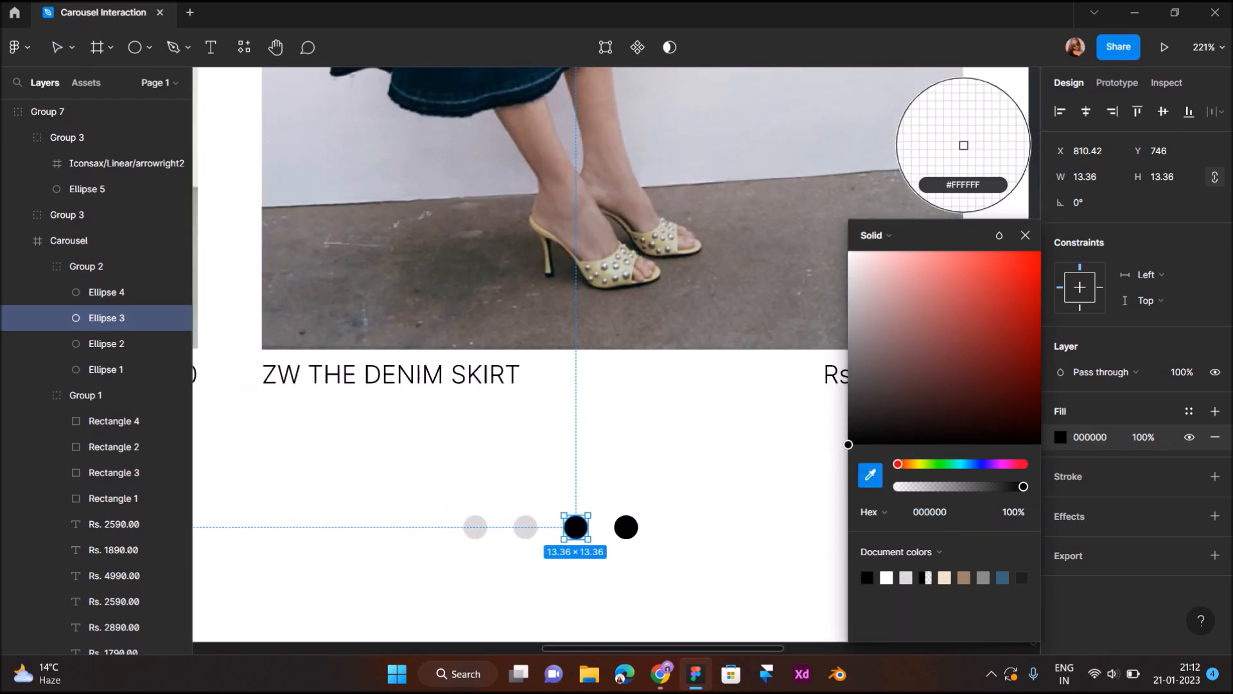
left_click(525, 526)
scroll(525, 526, "down", 1)
scroll(530, 523, "down", 4)
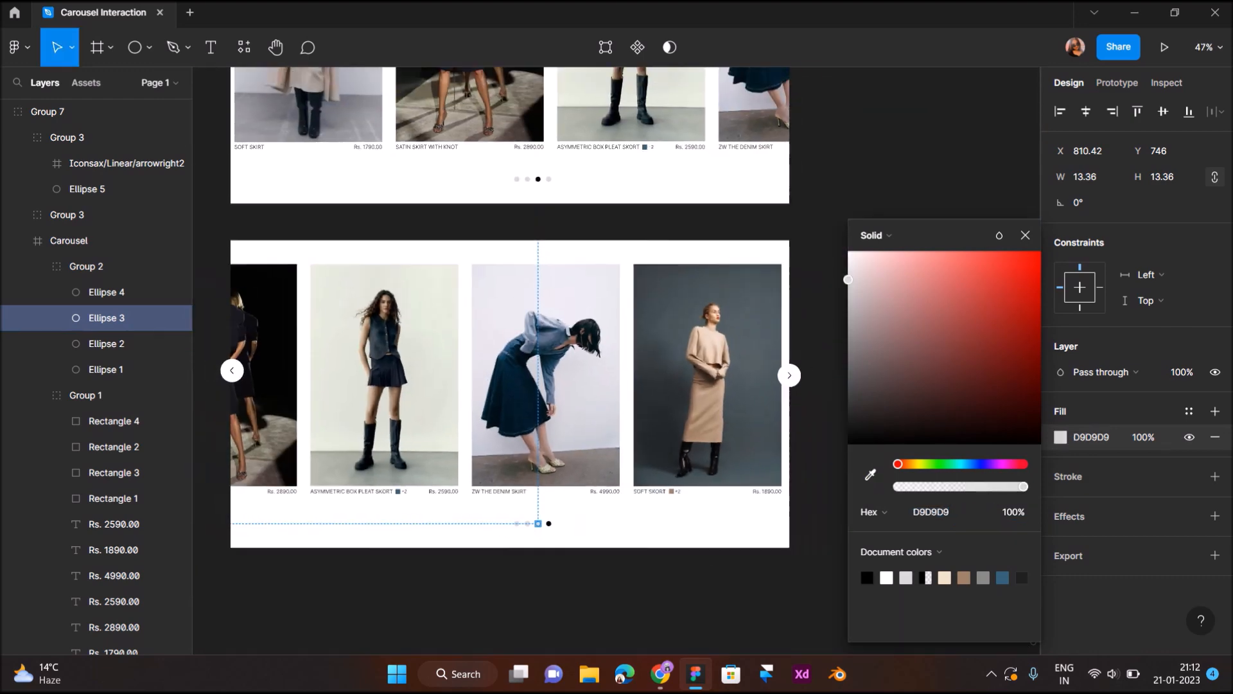
left_click(537, 590)
scroll(537, 591, "down", 3)
- Measure the distances between the fourth carousel's card group and the edges of its frame
double_click(580, 514)
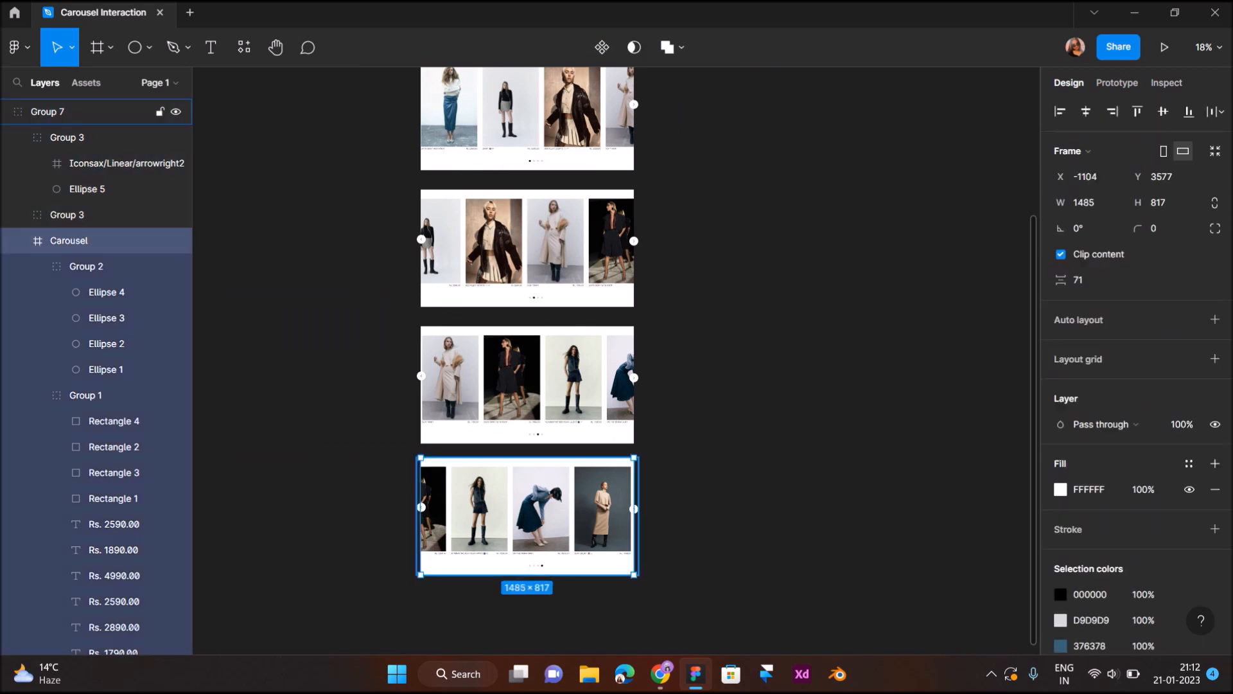
scroll(580, 513, "up", 2)
double_click(580, 513)
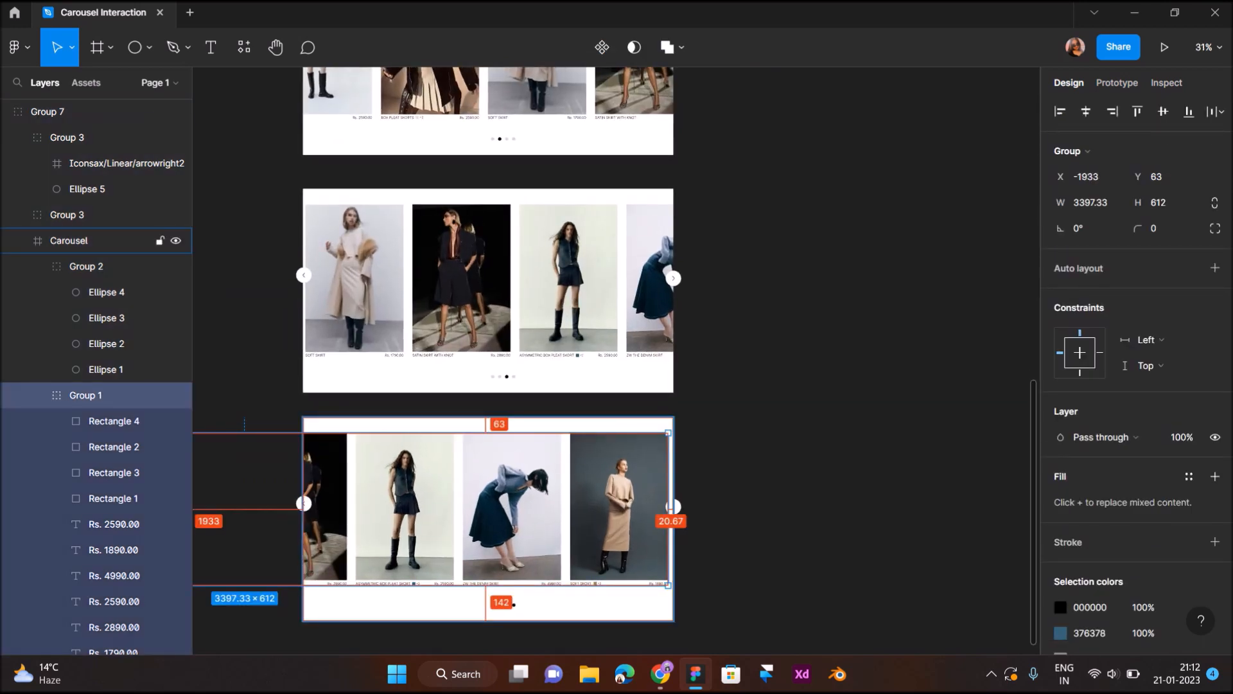
- Move the card group inside the first carousel right to X 20, leaving a margin before the first card
scroll(386, 360, "up", 6)
scroll(385, 360, "up", 2)
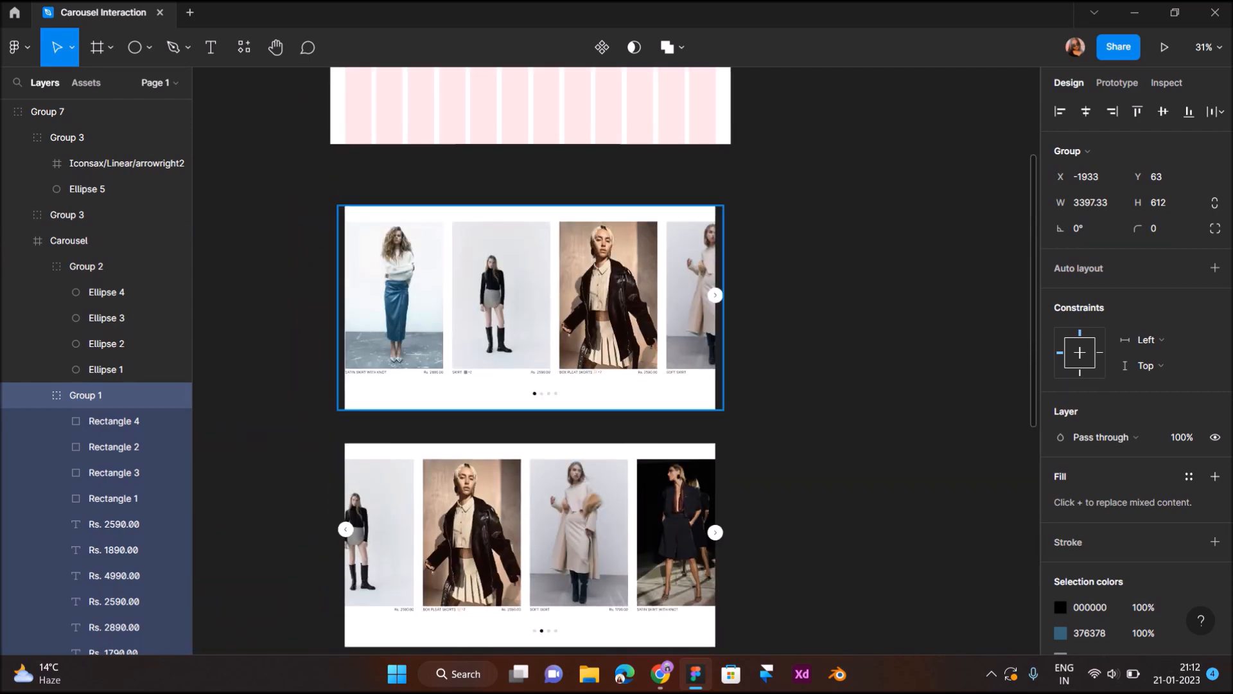
double_click(530, 309)
scroll(366, 299, "up", 4)
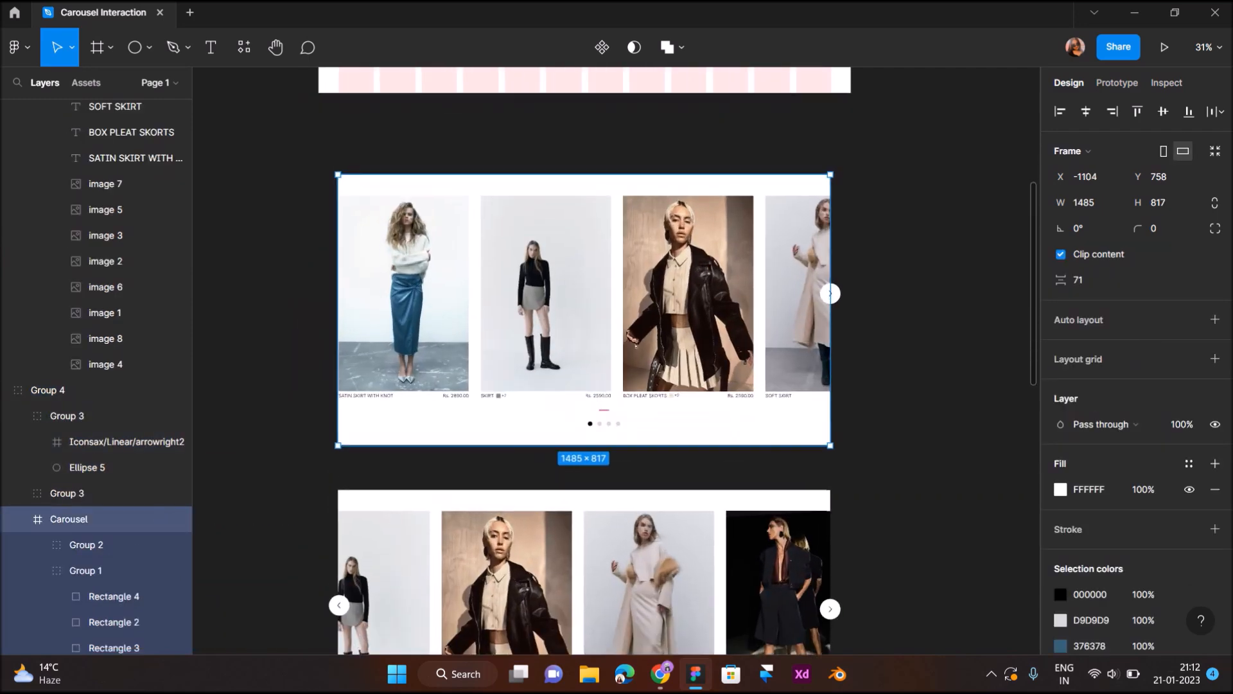
double_click(366, 298)
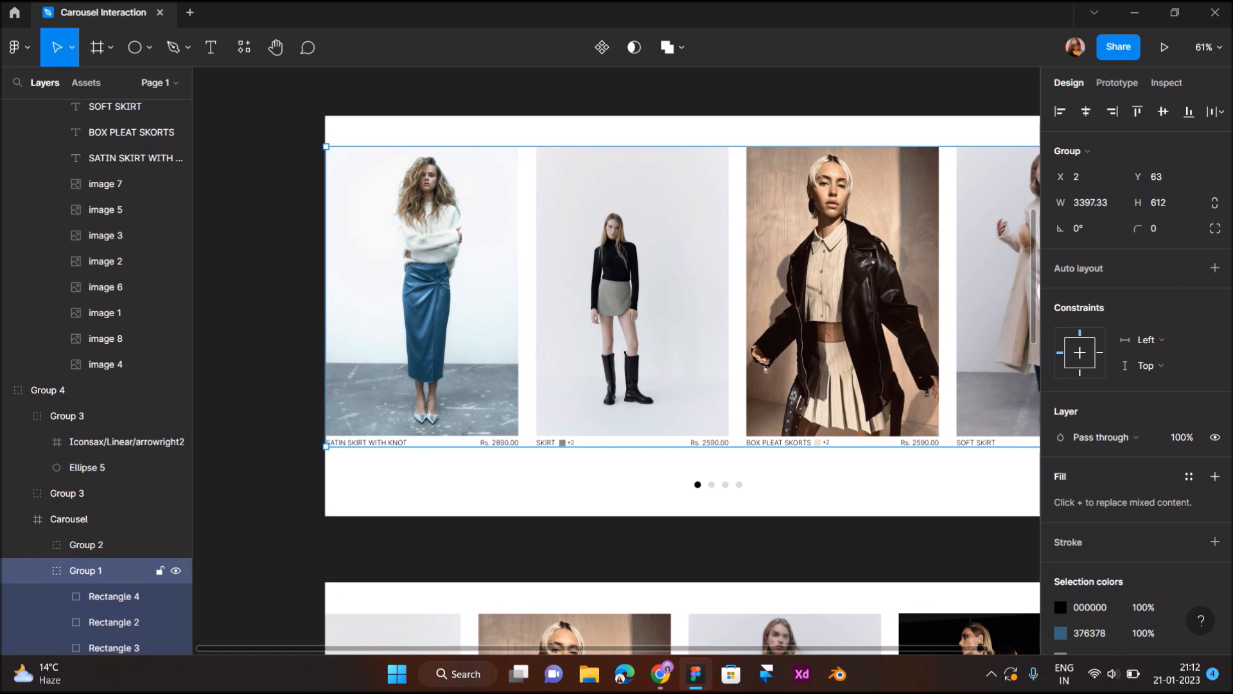
key("Right")
key("Right")
key("Right")
key("Right")
key("Right")
key("Right")
key("Right")
key("Right")
key("Right")
key("Right")
key("Right")
key("Right")
key("Right")
key("Right")
key("Right")
key("Right")
key("Right")
key("Right")
key("Right")
key("Right")
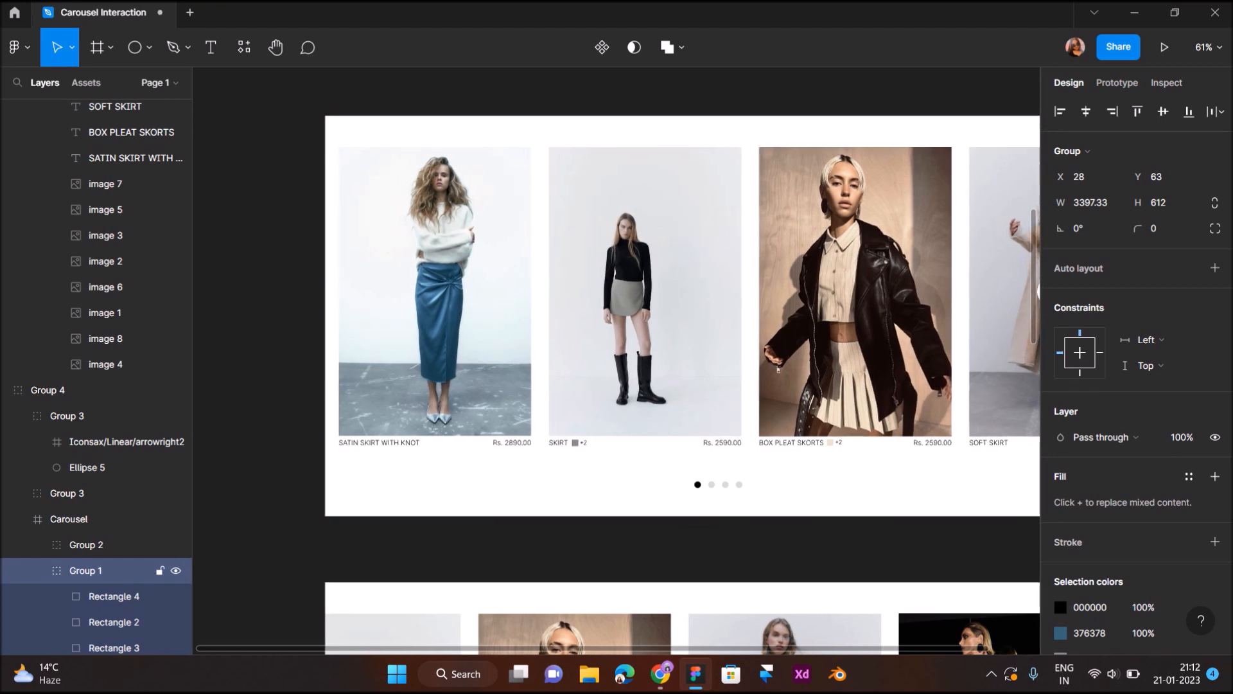
key("alt")
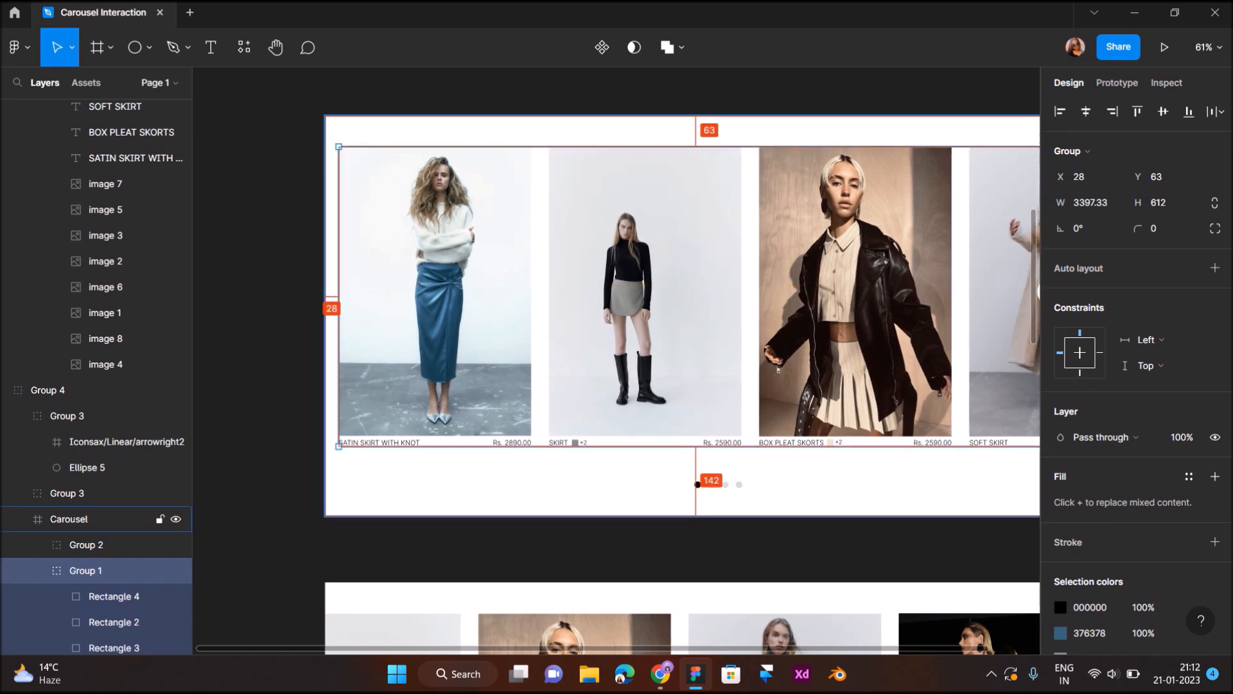
key("Left")
key("Left")
key("Left")
key("Left")
key("Left")
key("Left")
key("Left")
key("Left")
key("alt")
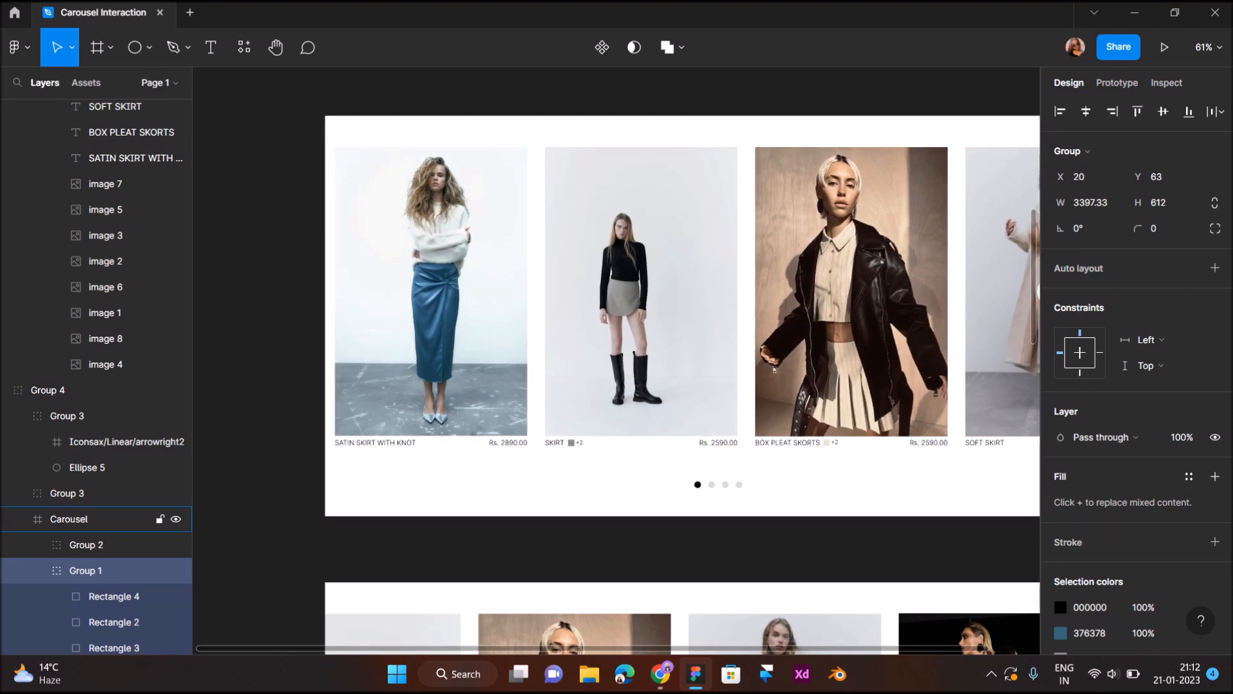
- Set the opacity of the fourth carousel's right arrow button group to 0%
scroll(326, 207, "down", 5)
scroll(326, 207, "down", 3)
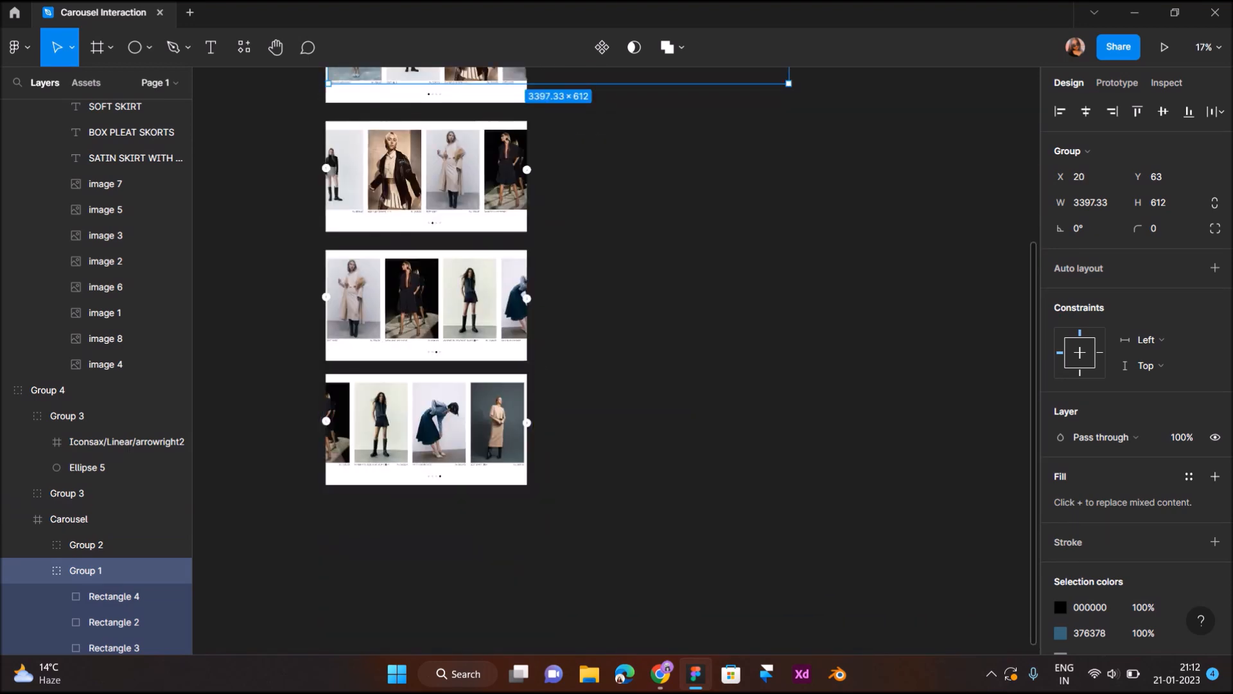
left_click(469, 495)
scroll(469, 493, "up", 4)
left_click(623, 303)
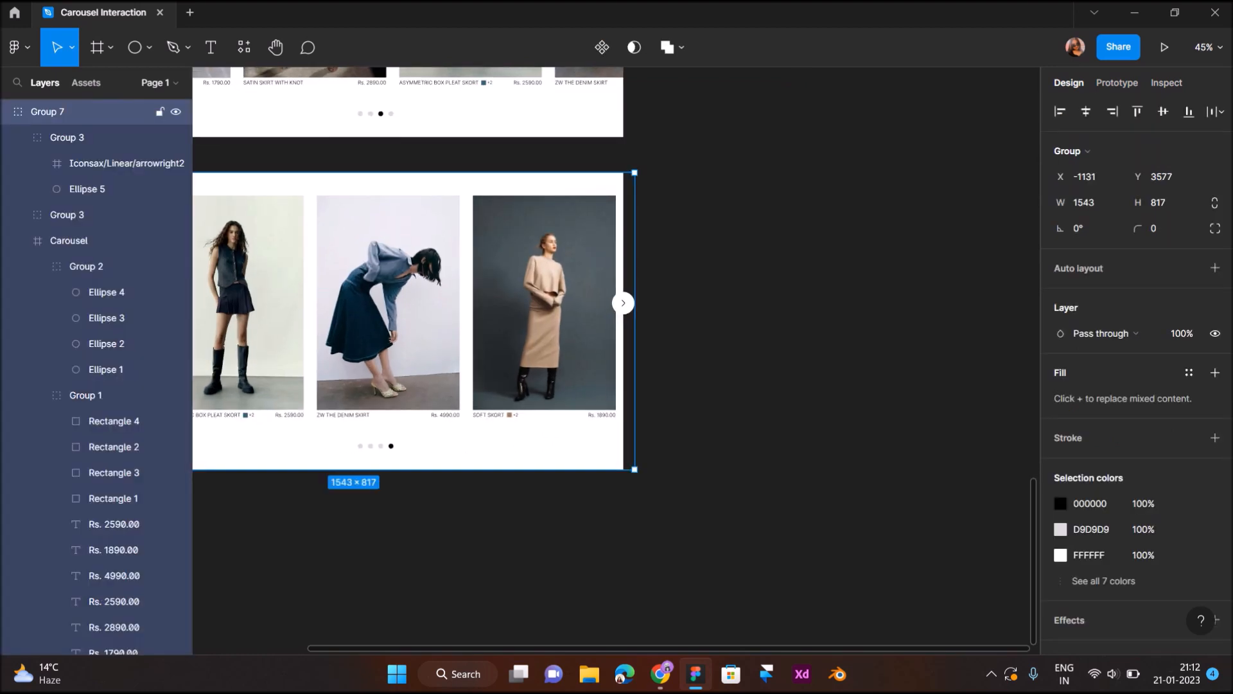
double_click(623, 303)
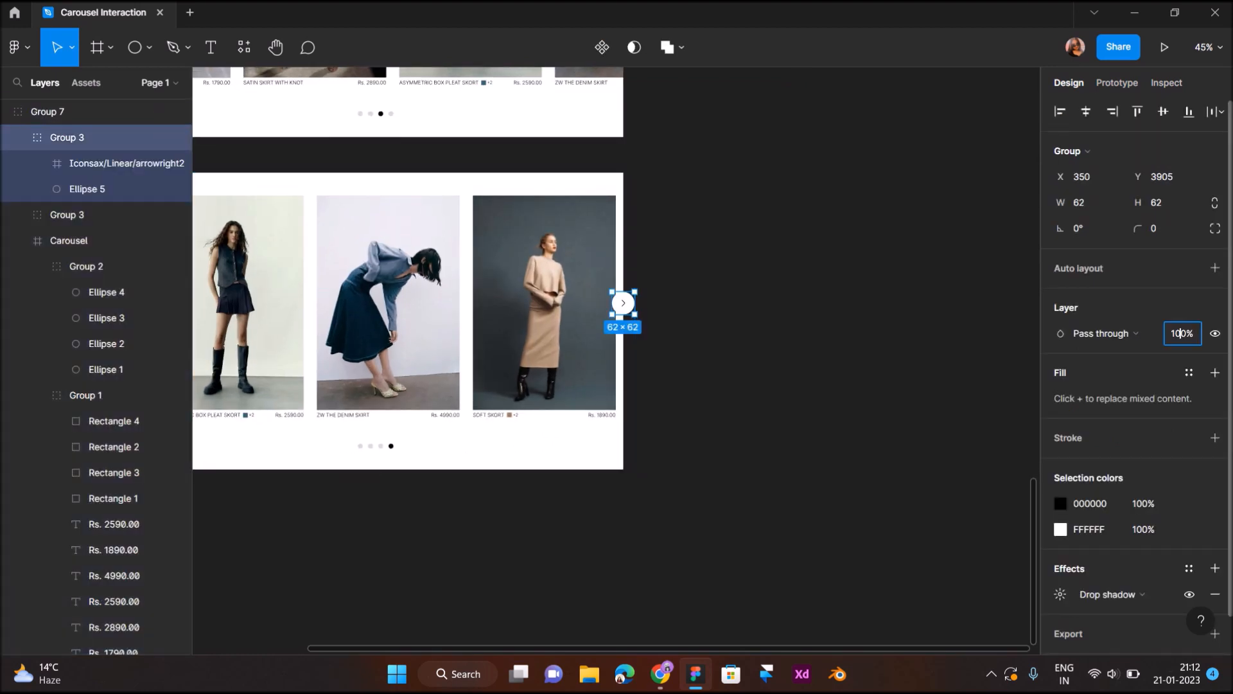
type("0")
key("Return")
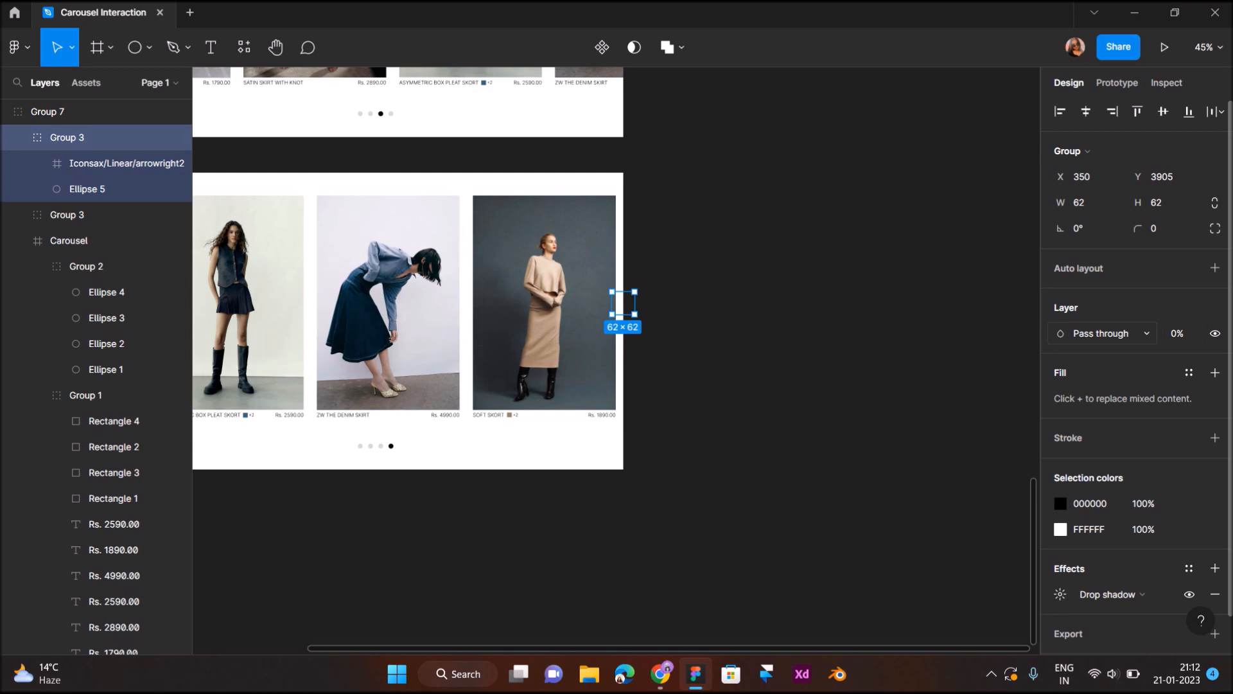
scroll(803, 360, "down", 3)
left_click(803, 361)
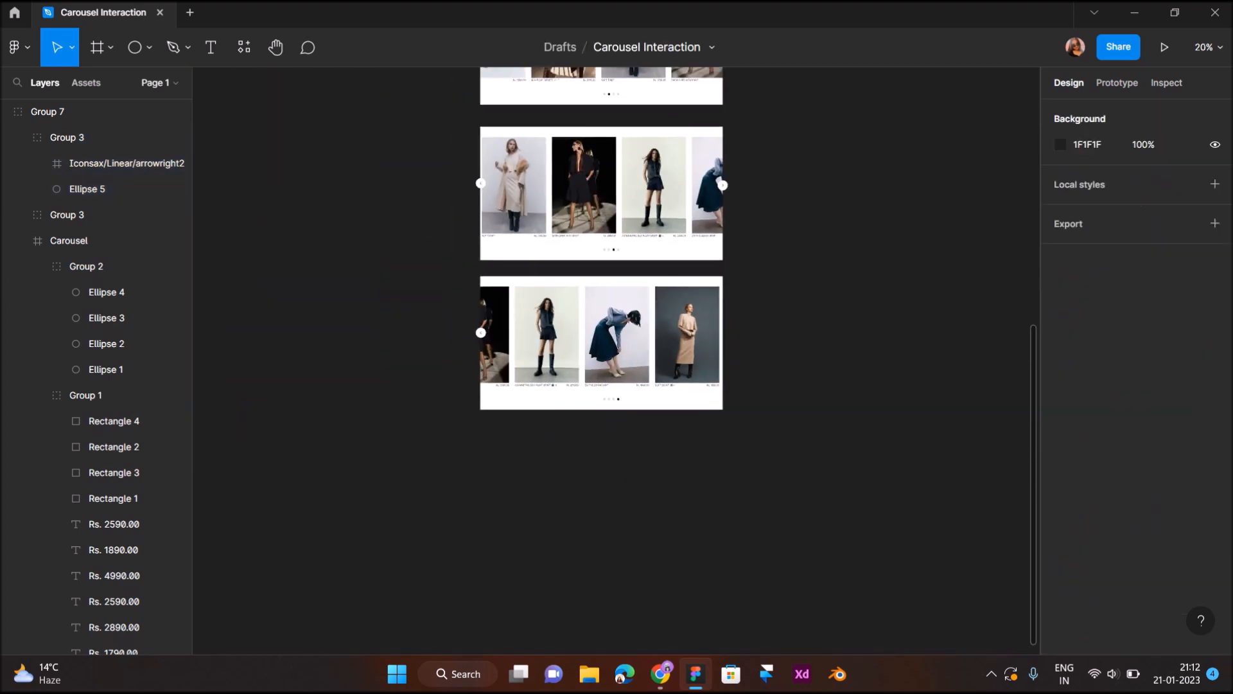
- Create a component set from all four carousel groups
scroll(804, 360, "up", 3)
scroll(804, 360, "down", 2)
scroll(804, 360, "up", 3)
left_click_drag(548, 264, 648, 645)
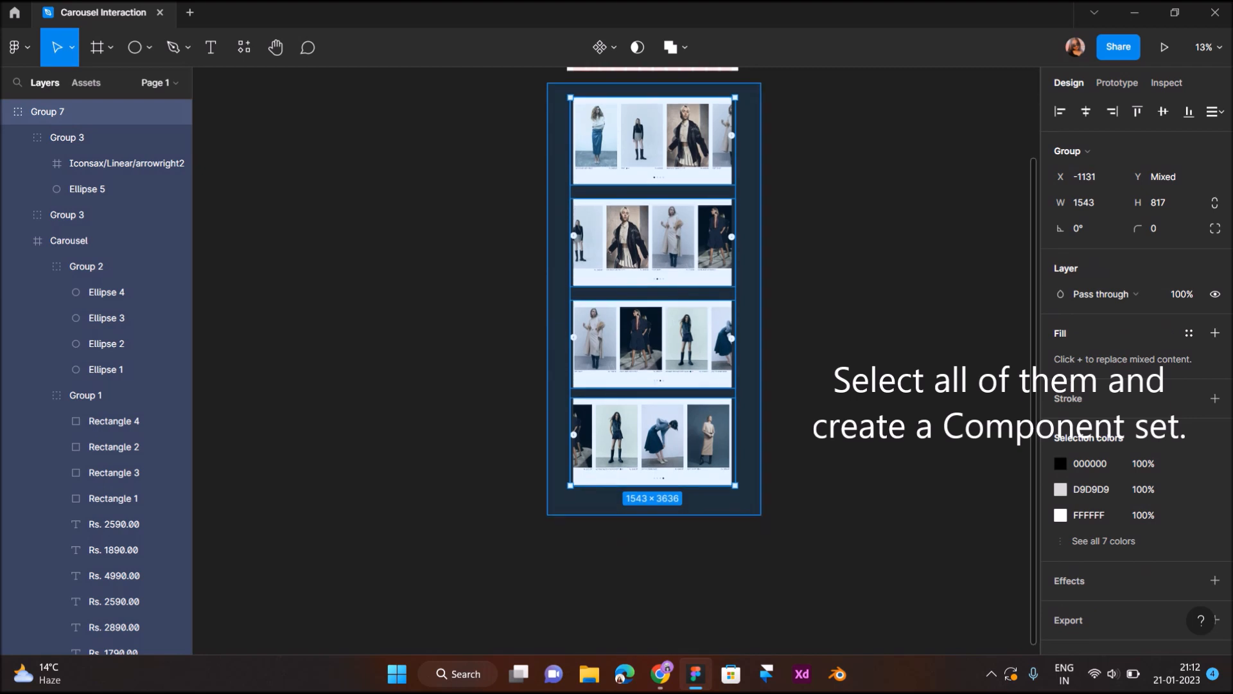
left_click(605, 47)
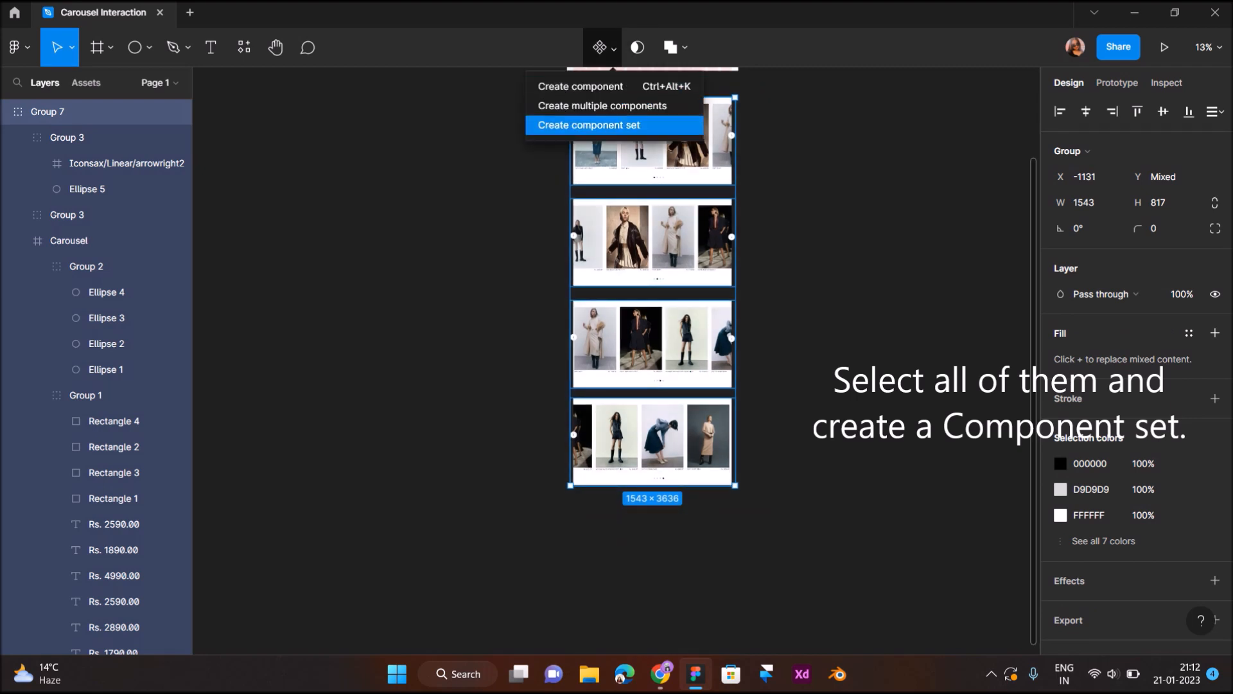
left_click(589, 124)
- Connect the first carousel's right arrow to the whole second variant with an On click, Change to interaction using Smart animate, Gentle, 800ms
scroll(589, 125, "up", 5)
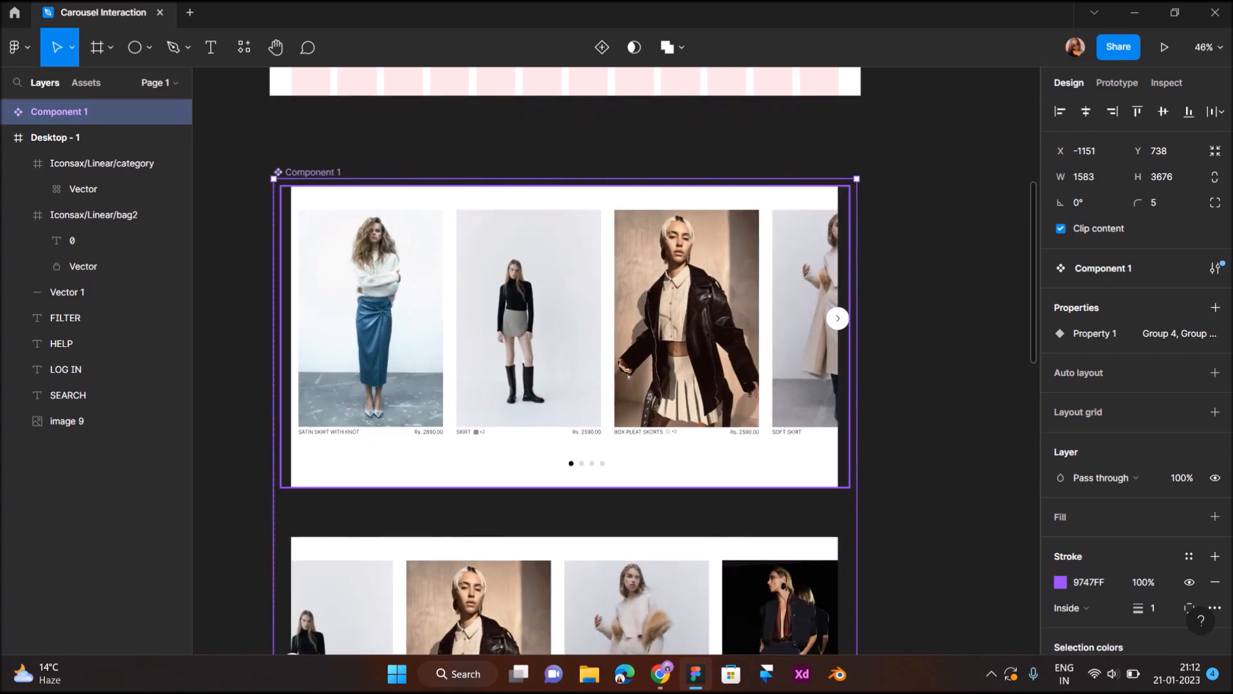
double_click(837, 319)
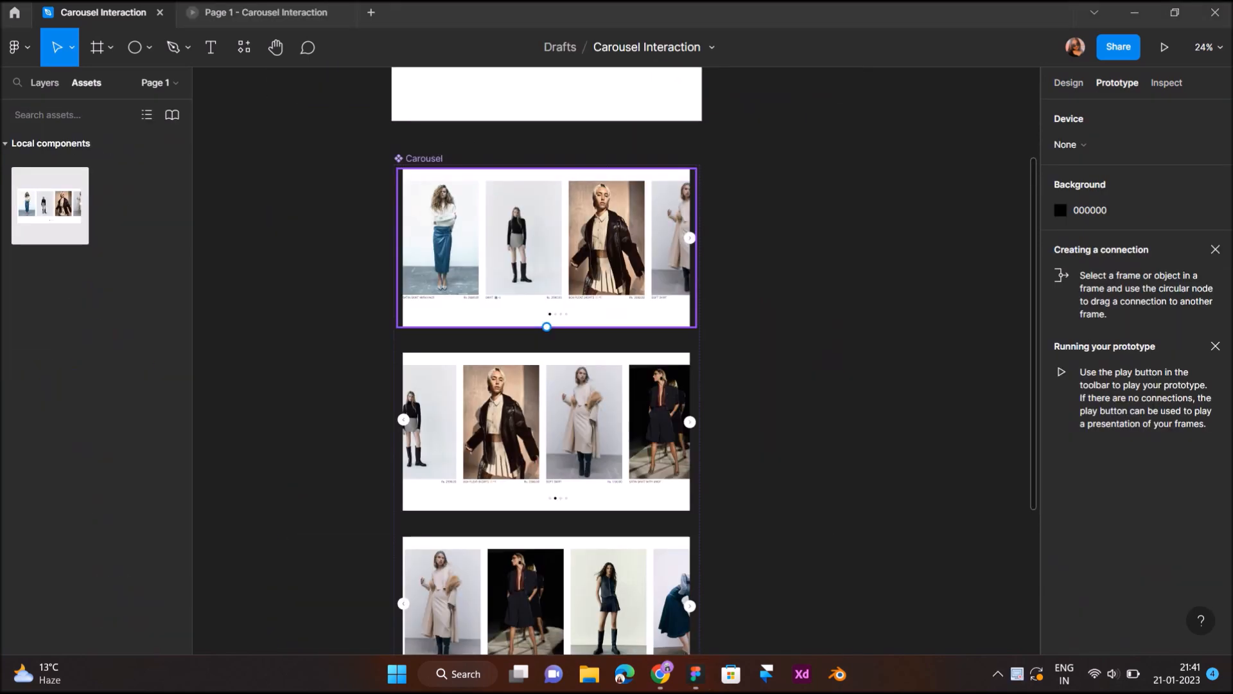
scroll(544, 346, "up", 2)
left_click(544, 340)
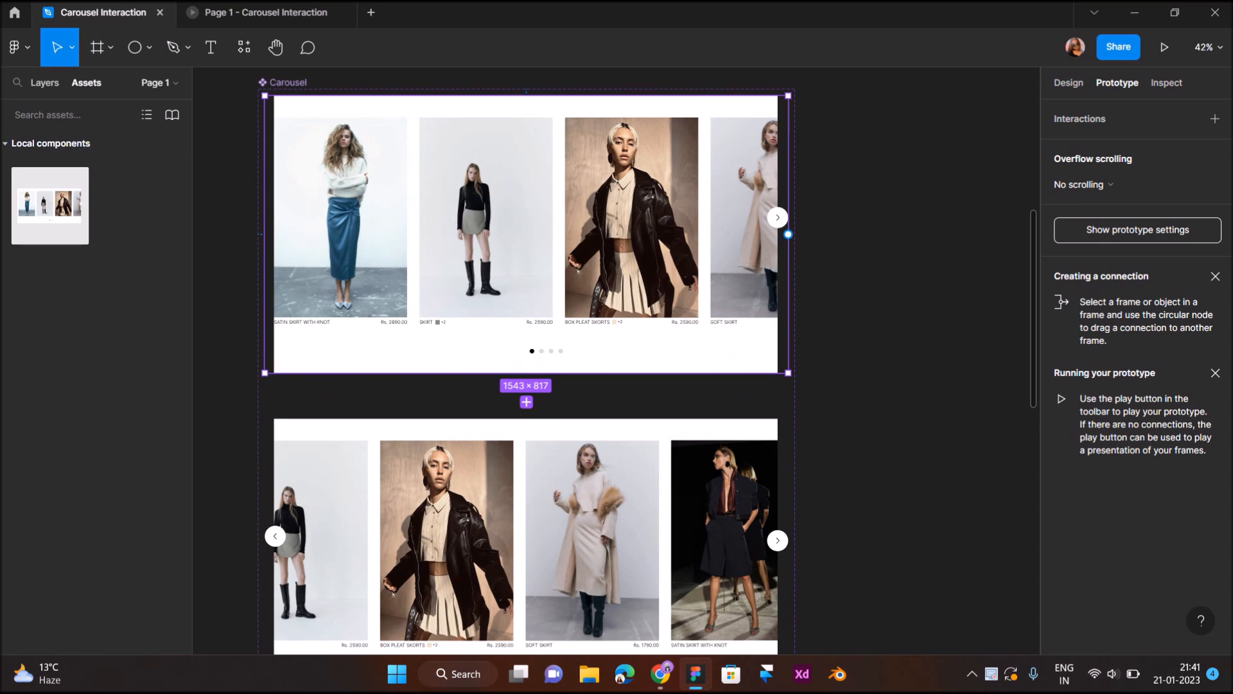
left_click(775, 217)
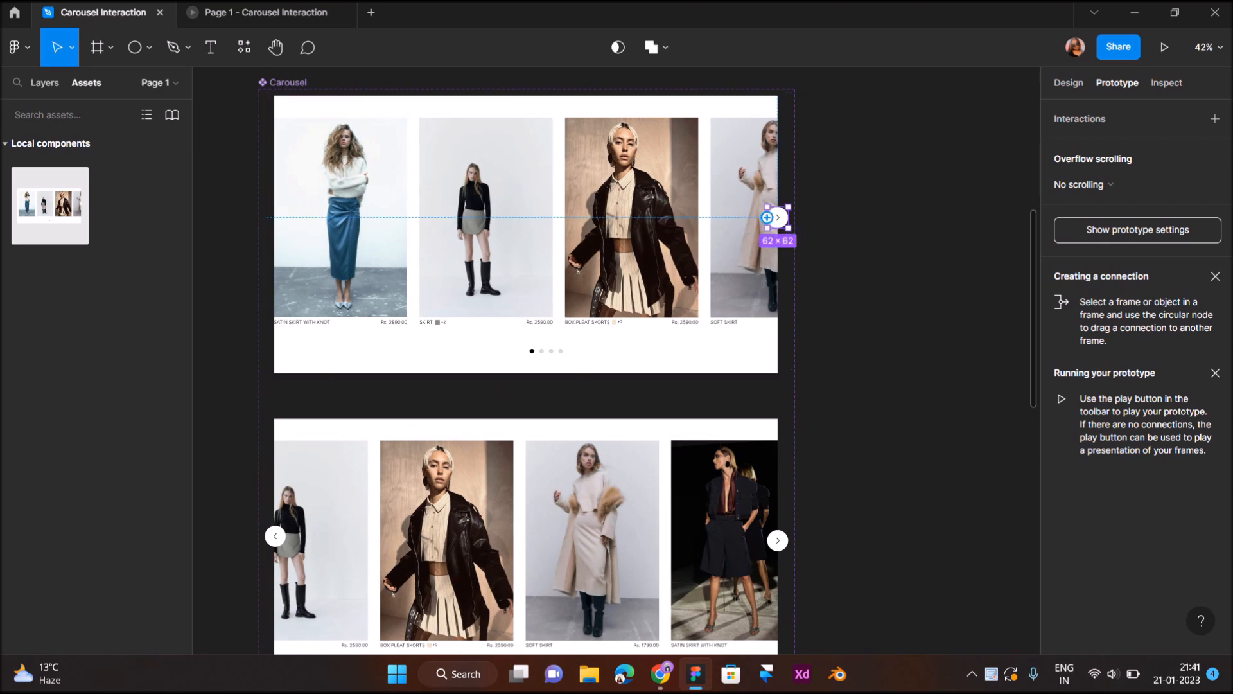
left_click_drag(766, 217, 527, 417)
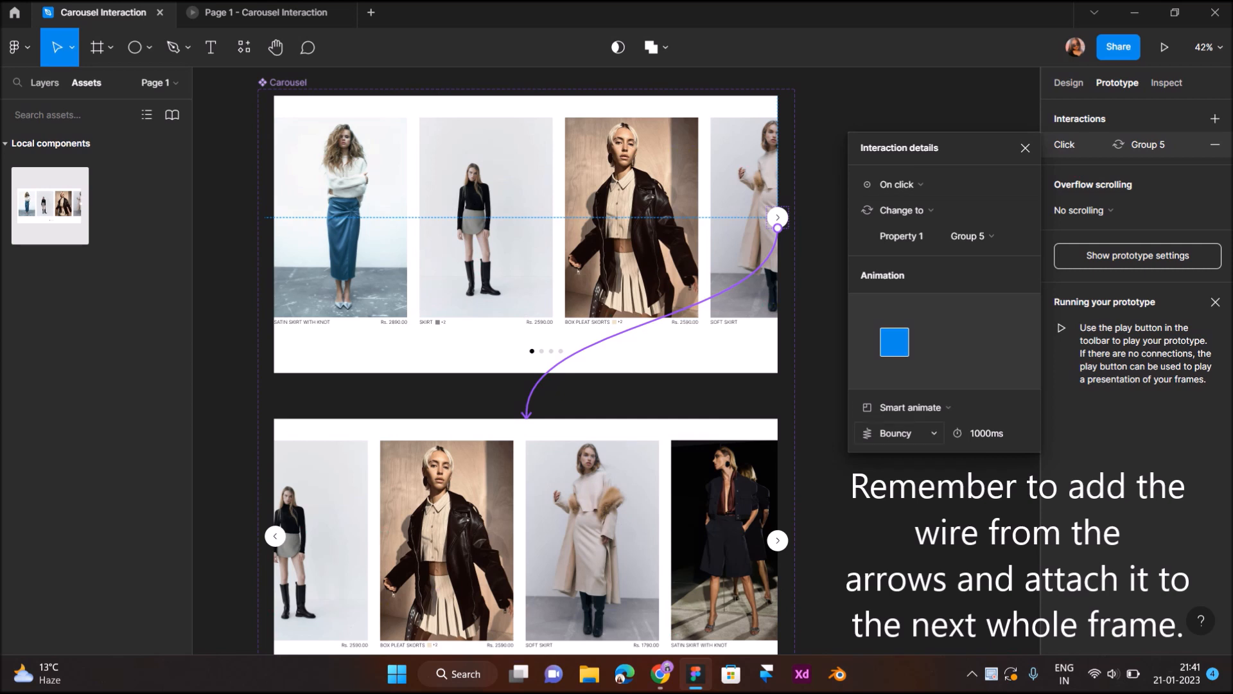
left_click(896, 433)
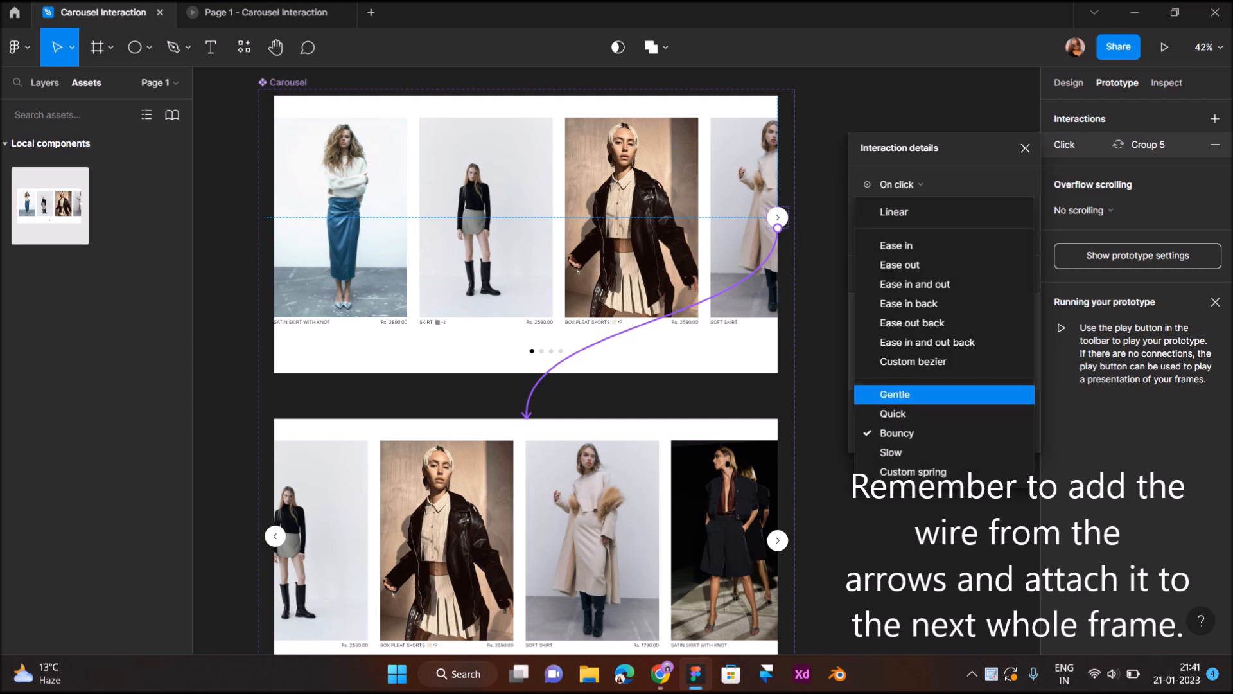
left_click(918, 393)
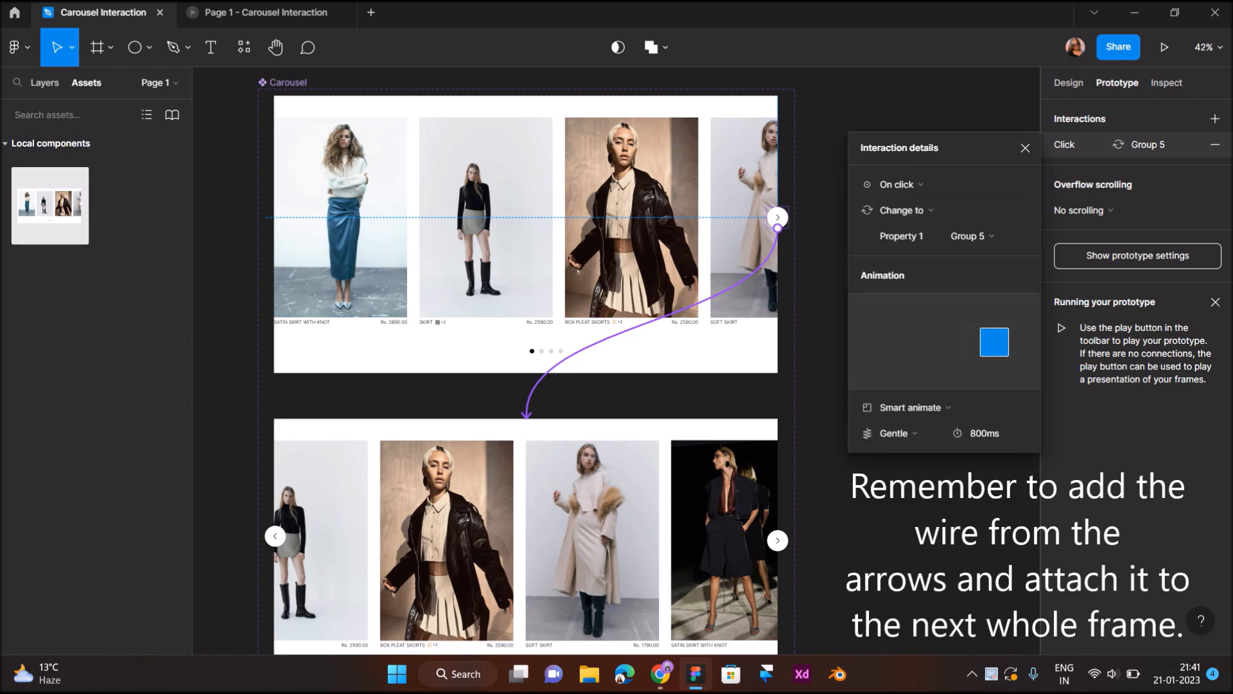
- Connect the second carousel's right arrow to the whole third variant with an On click, Change to interaction
scroll(527, 359, "down", 5)
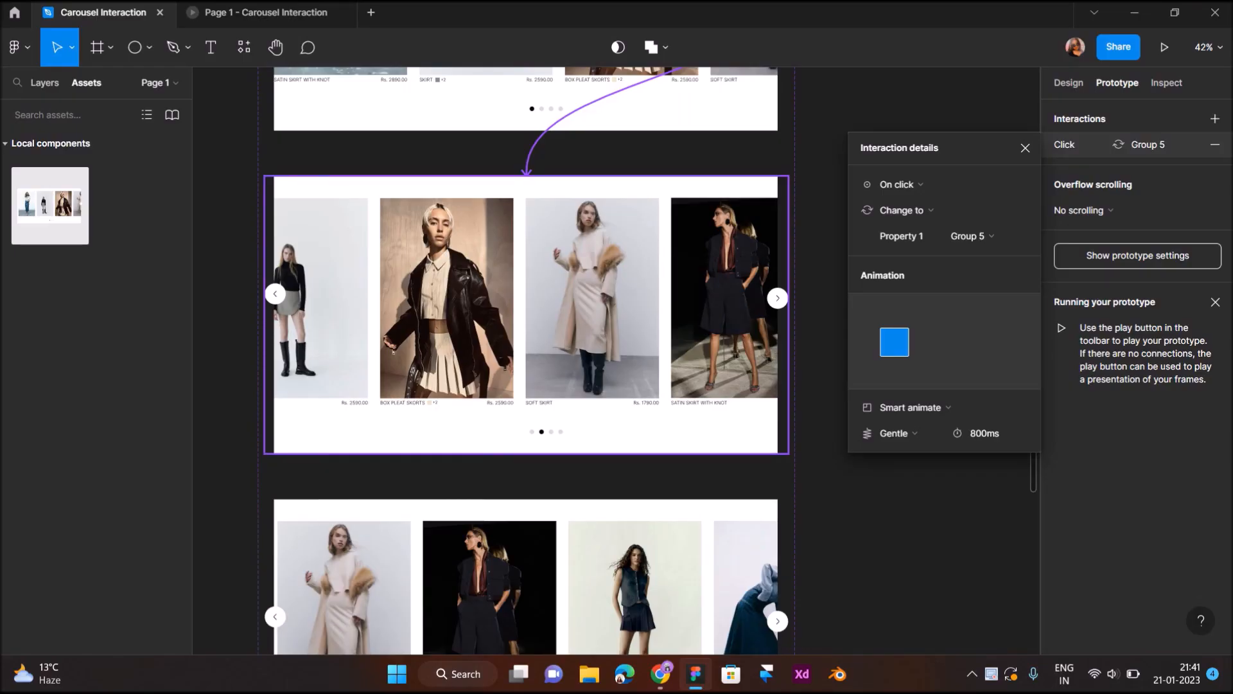
left_click(393, 352)
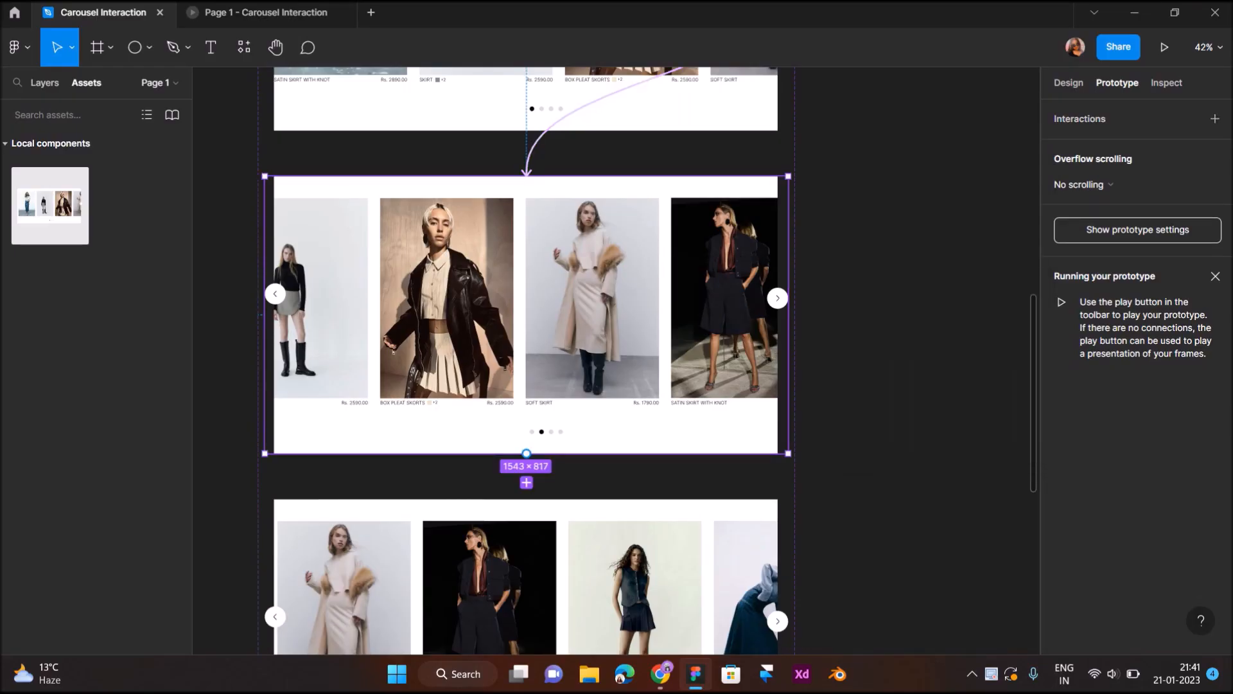
left_click(777, 298)
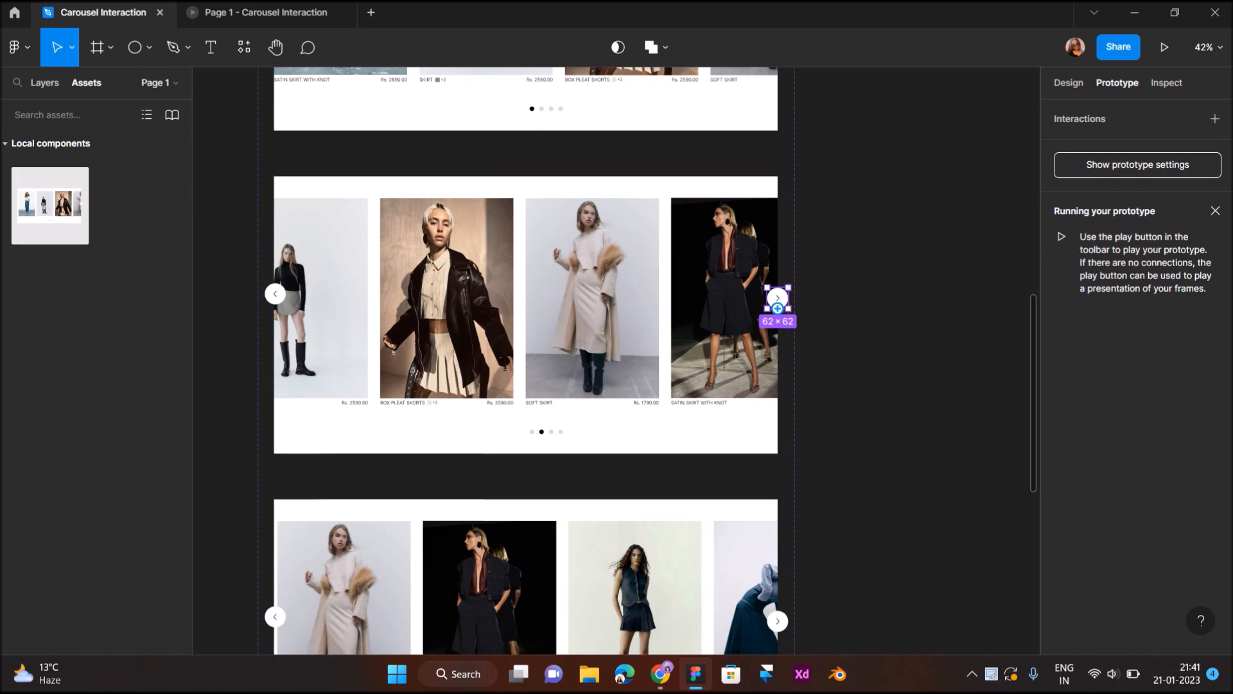
left_click_drag(778, 308, 616, 514)
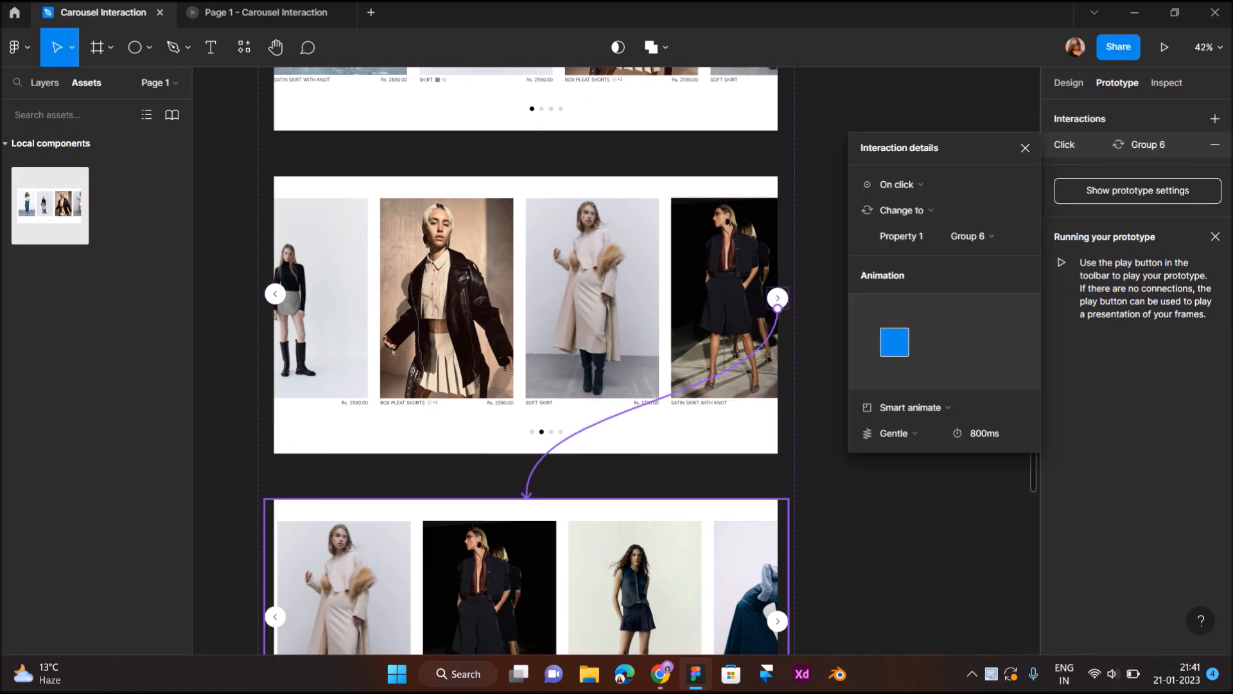
- Connect the third carousel's right arrow to the whole fourth variant with an On click, Change to interaction
scroll(526, 360, "down", 3)
scroll(526, 360, "down", 1)
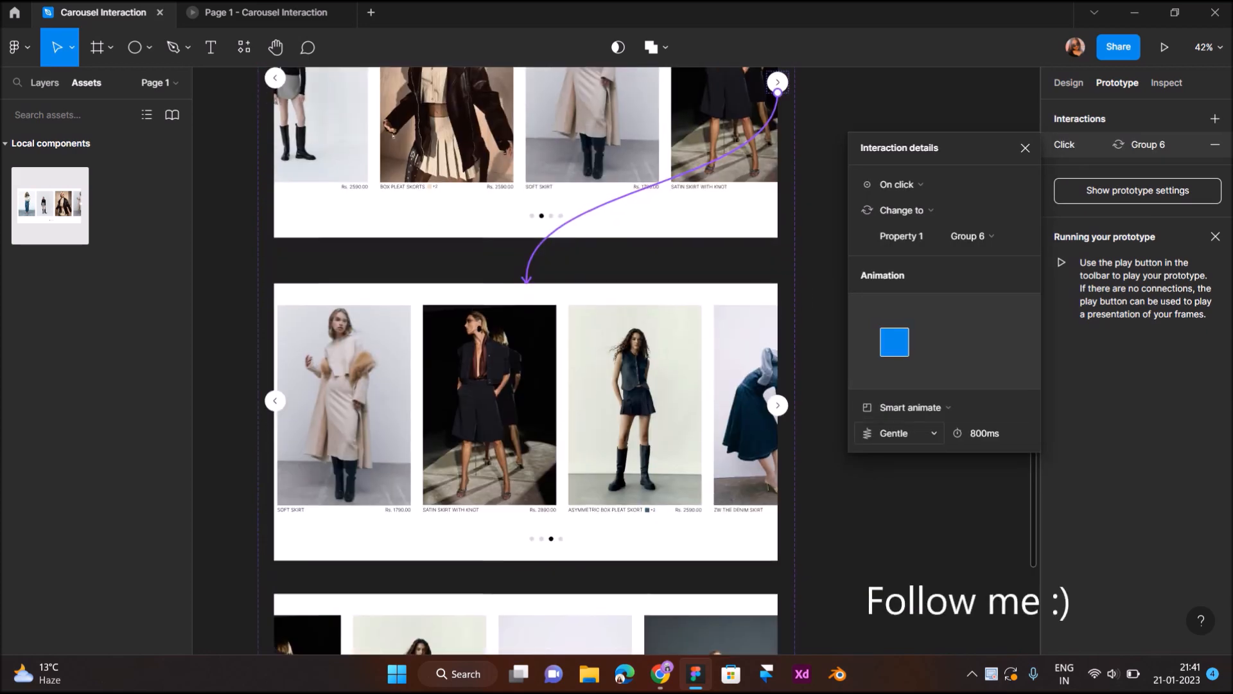
scroll(521, 359, "down", 3)
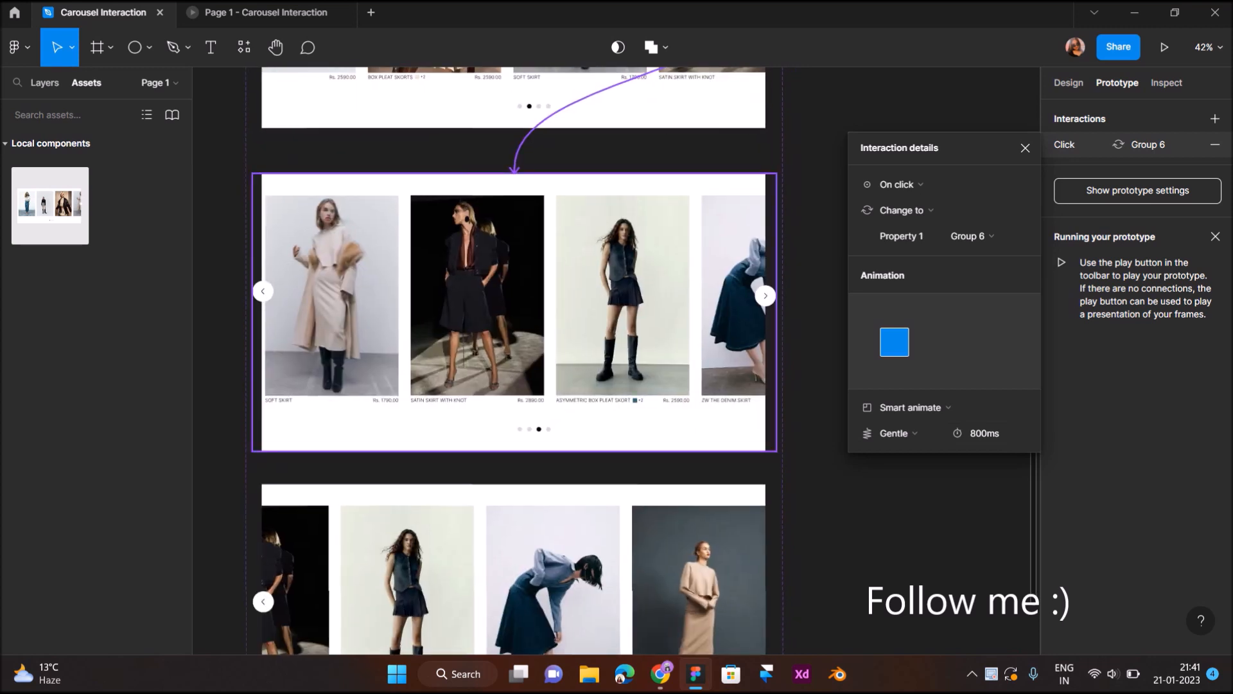
left_click(765, 295)
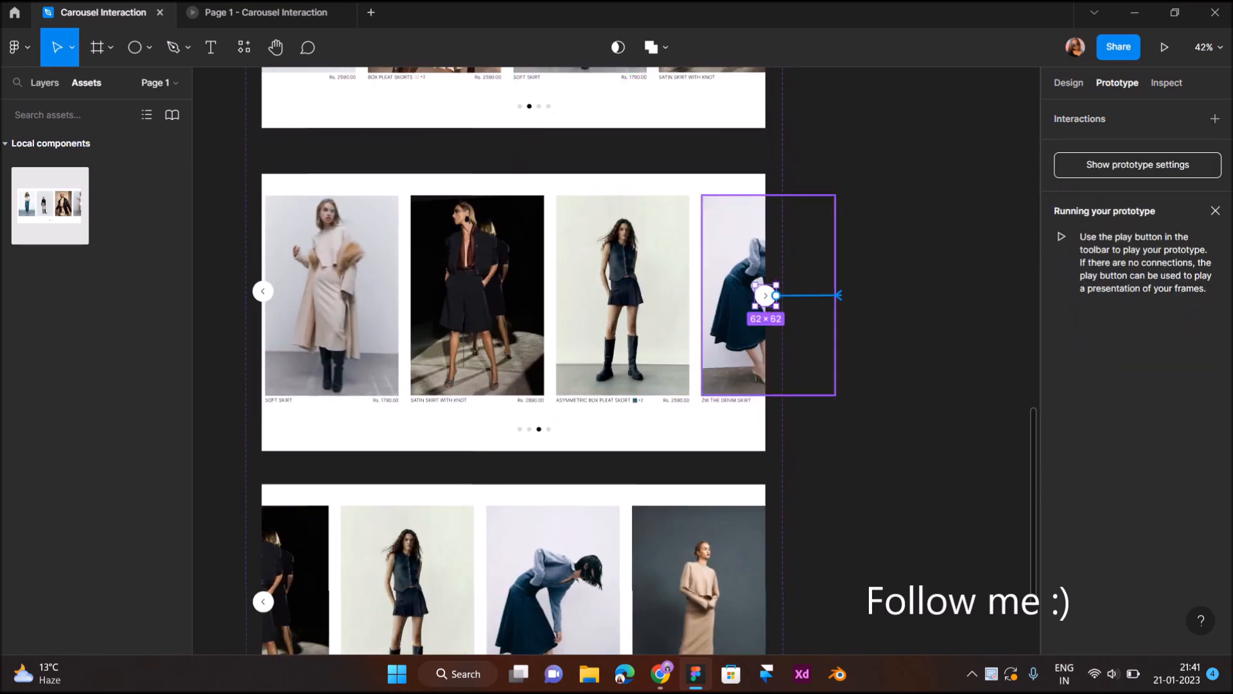
left_click_drag(765, 307, 514, 497)
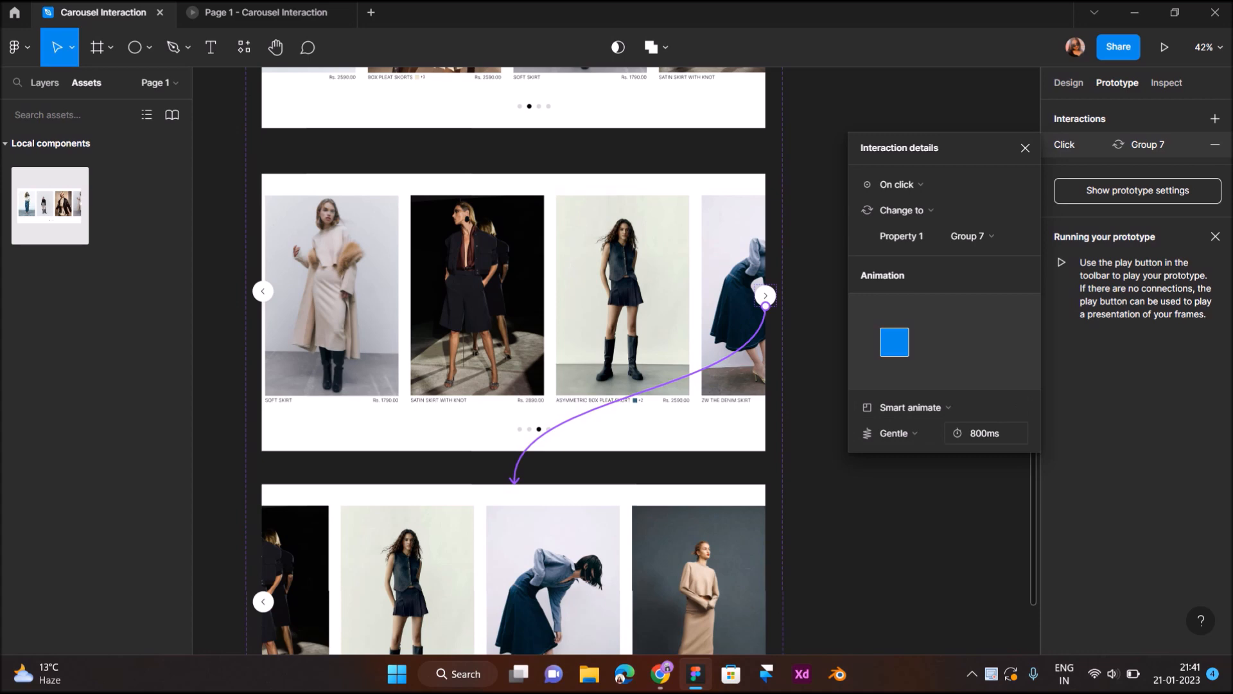
- Link the fourth carousel's left arrow back to the third variant with an On click, Change to interaction
scroll(514, 450, "down", 7)
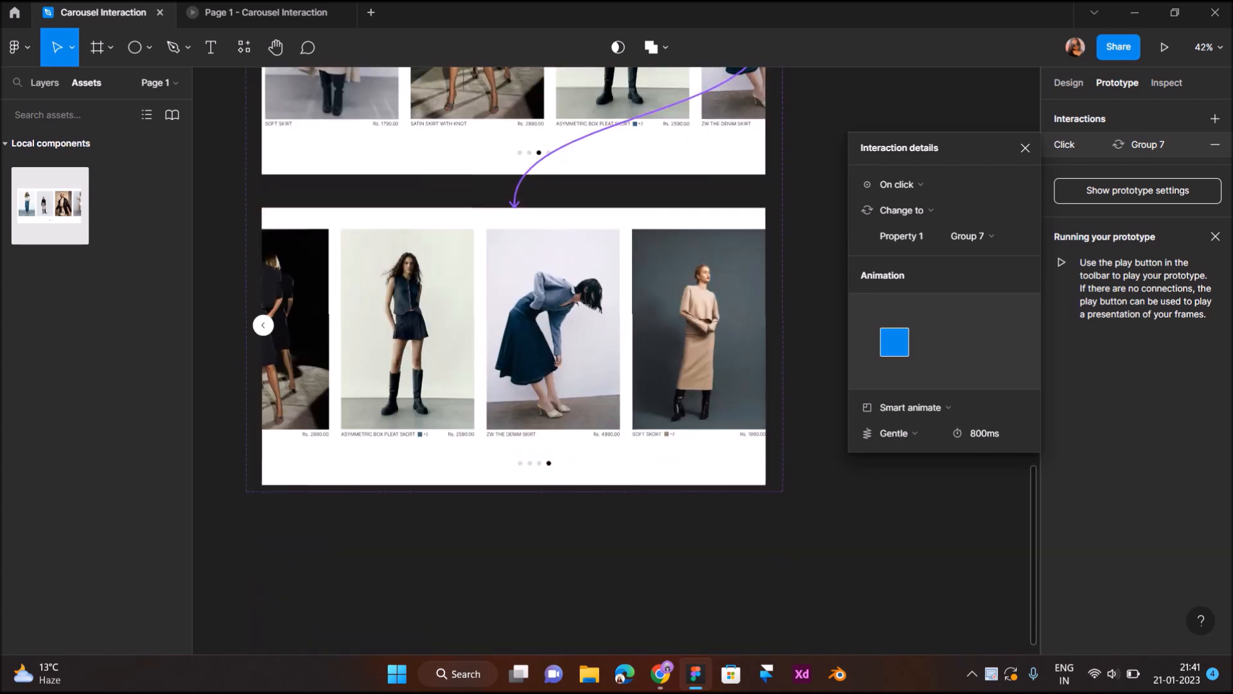
left_click(262, 325)
left_click_drag(273, 325, 513, 172)
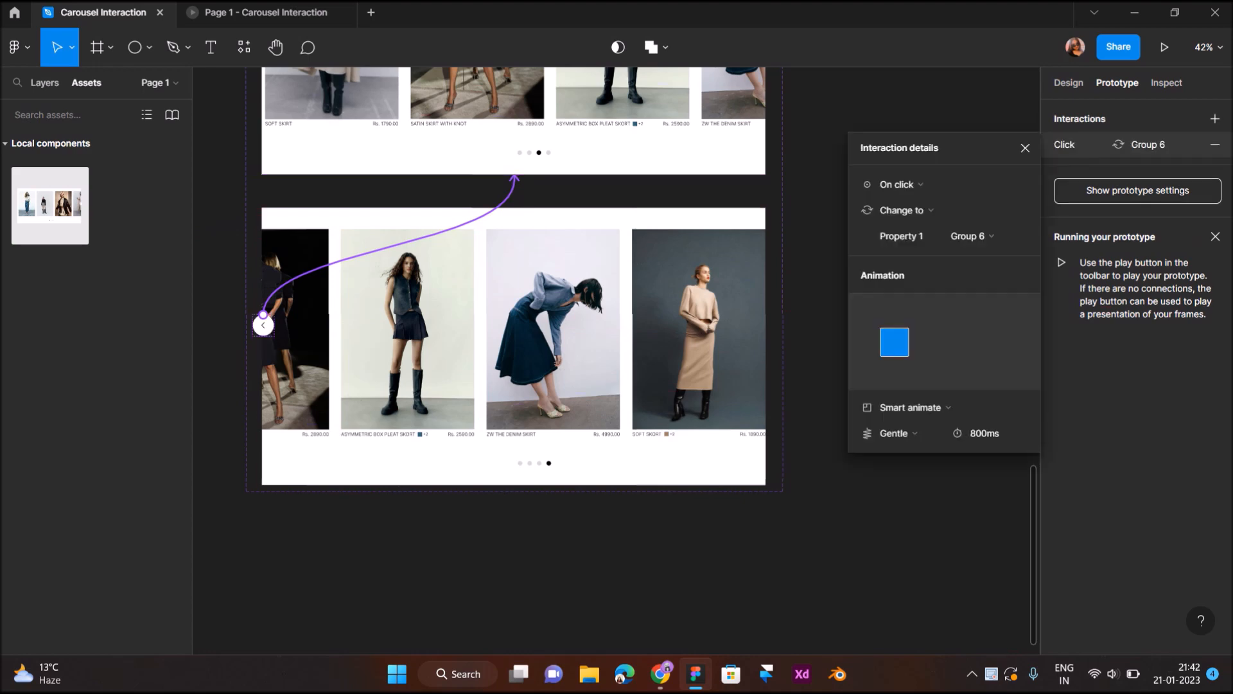
- Link the third carousel's left arrow back to the second variant with an On click, Change to interaction
scroll(514, 360, "up", 5)
scroll(514, 360, "up", 5)
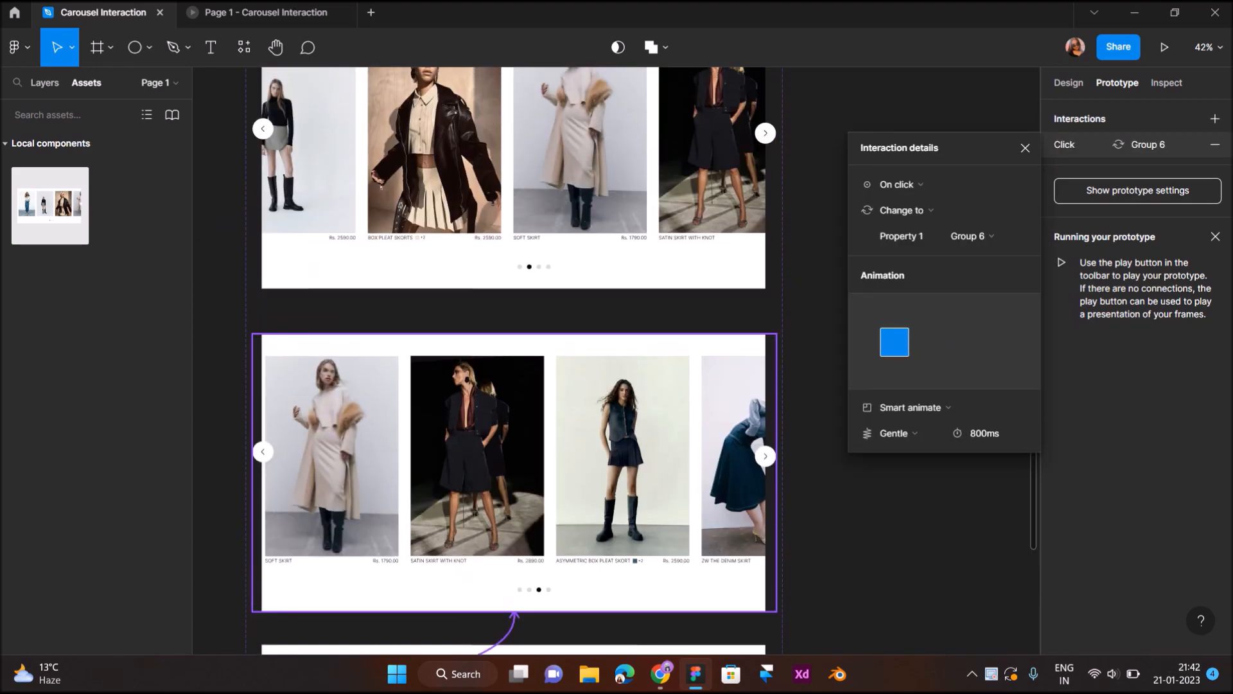
left_click(263, 452)
left_click(263, 451)
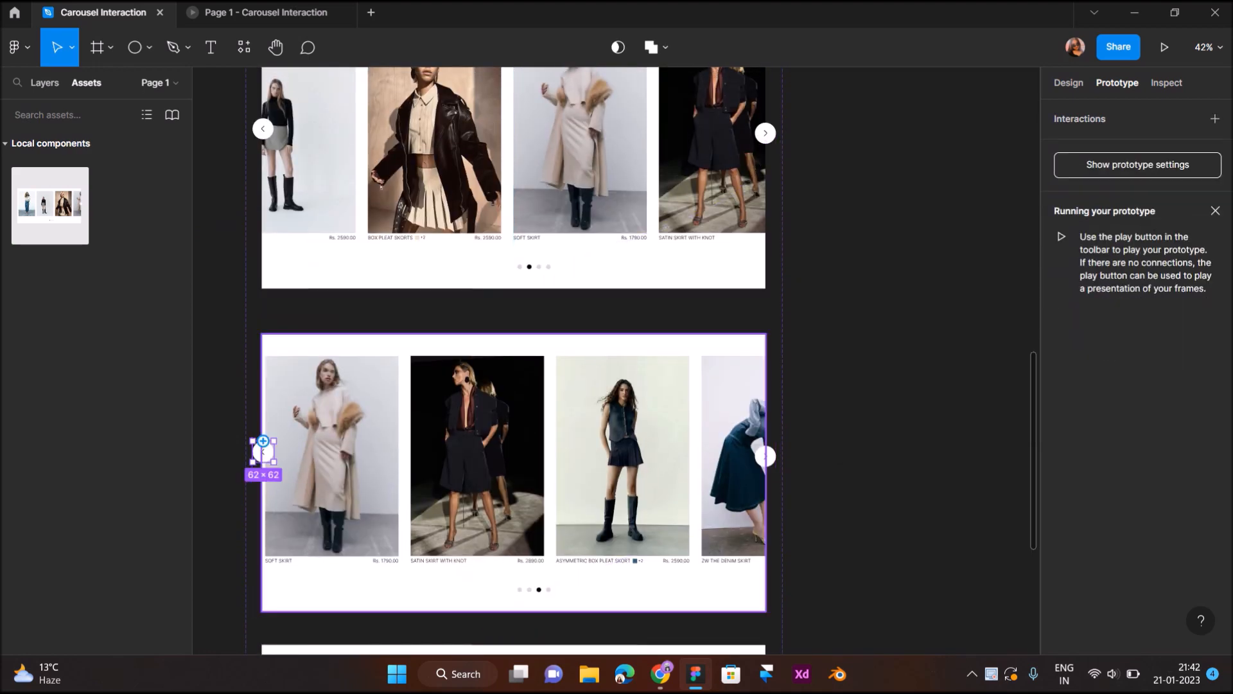
left_click_drag(263, 440, 385, 273)
- Link the second carousel's left arrow back to the first variant with an On click, Change to interaction
scroll(385, 308, "up", 4)
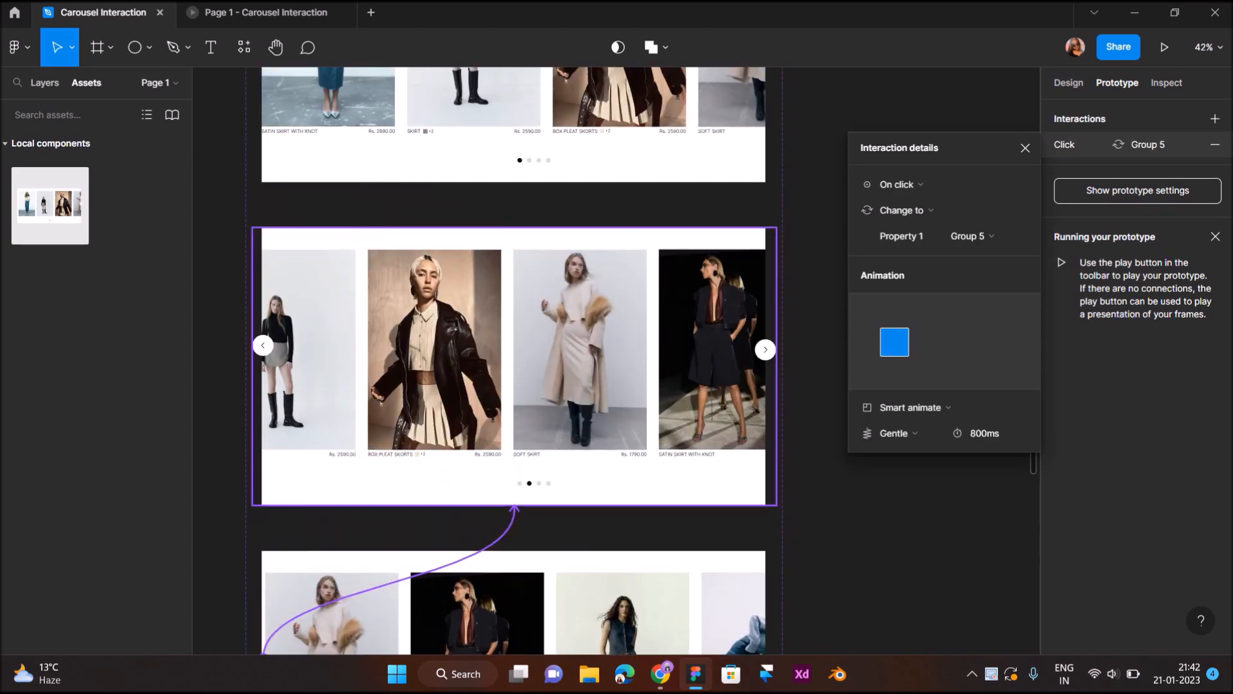
left_click(263, 346)
left_click(263, 345)
left_click_drag(263, 334, 517, 181)
- Place a copy of the first carousel variant as an instance inside the Desktop - 1 frame, below the ZARA header
scroll(514, 321, "up", 5)
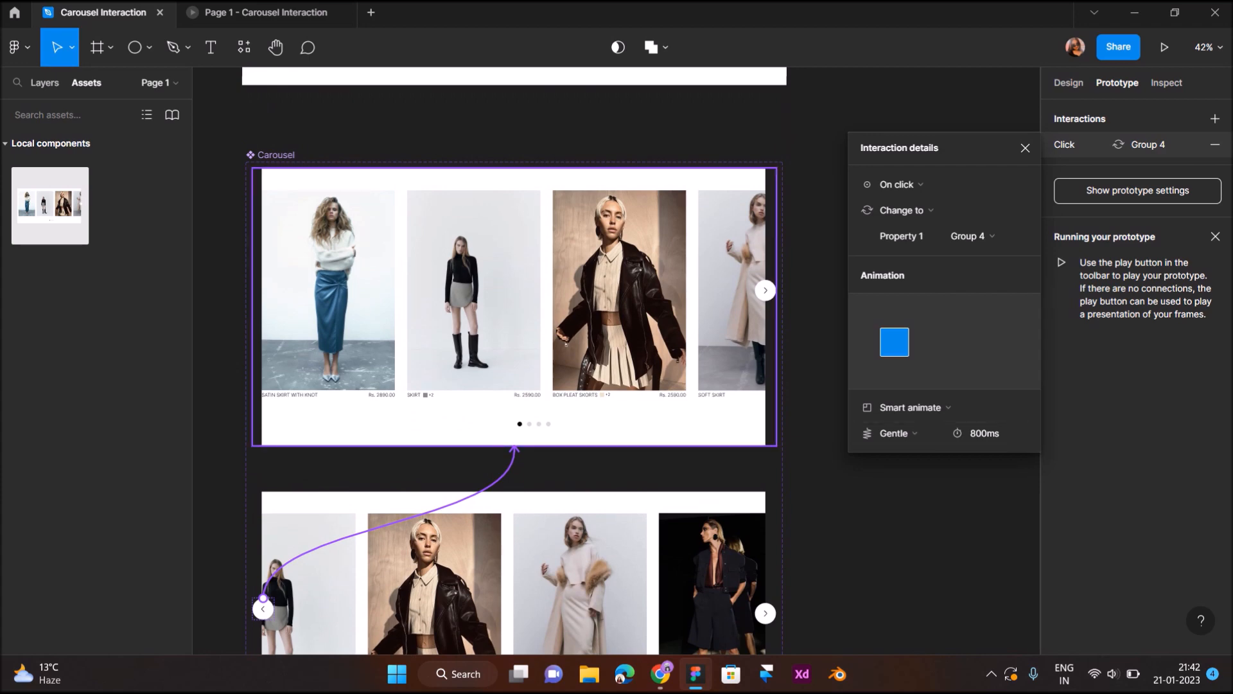
left_click(256, 289)
scroll(514, 360, "up", 3)
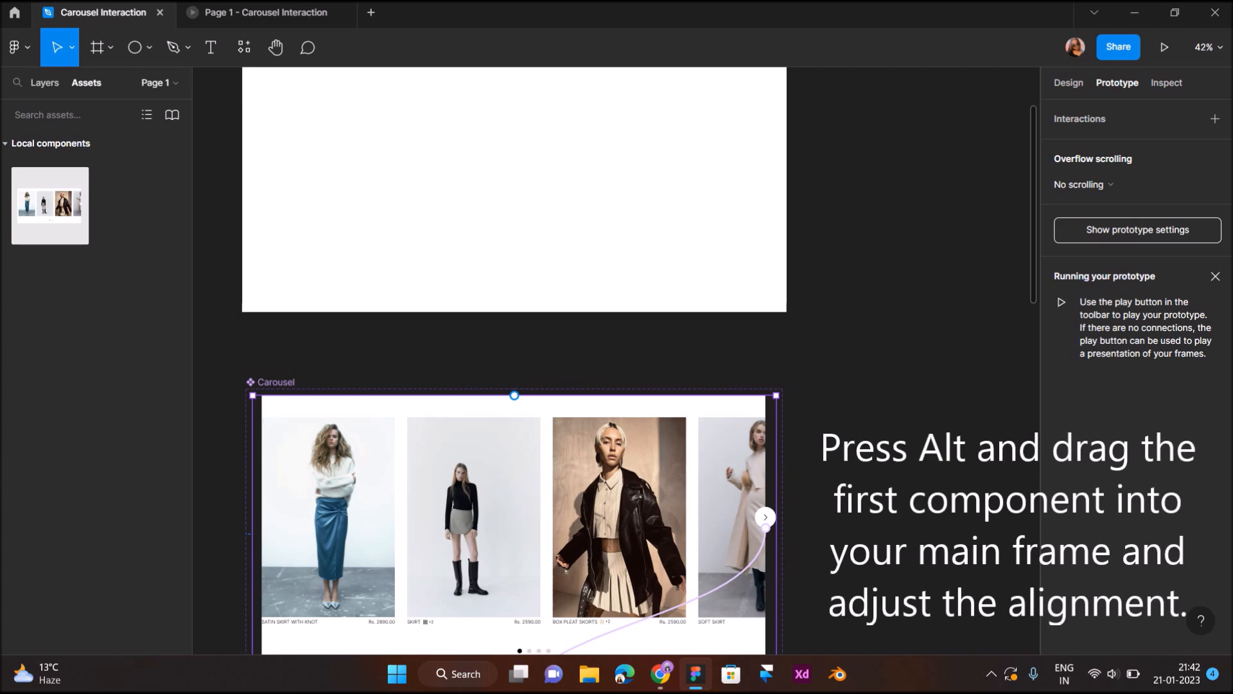
left_click_drag(475, 407, 517, 91, "alt")
scroll(517, 91, "up", 3)
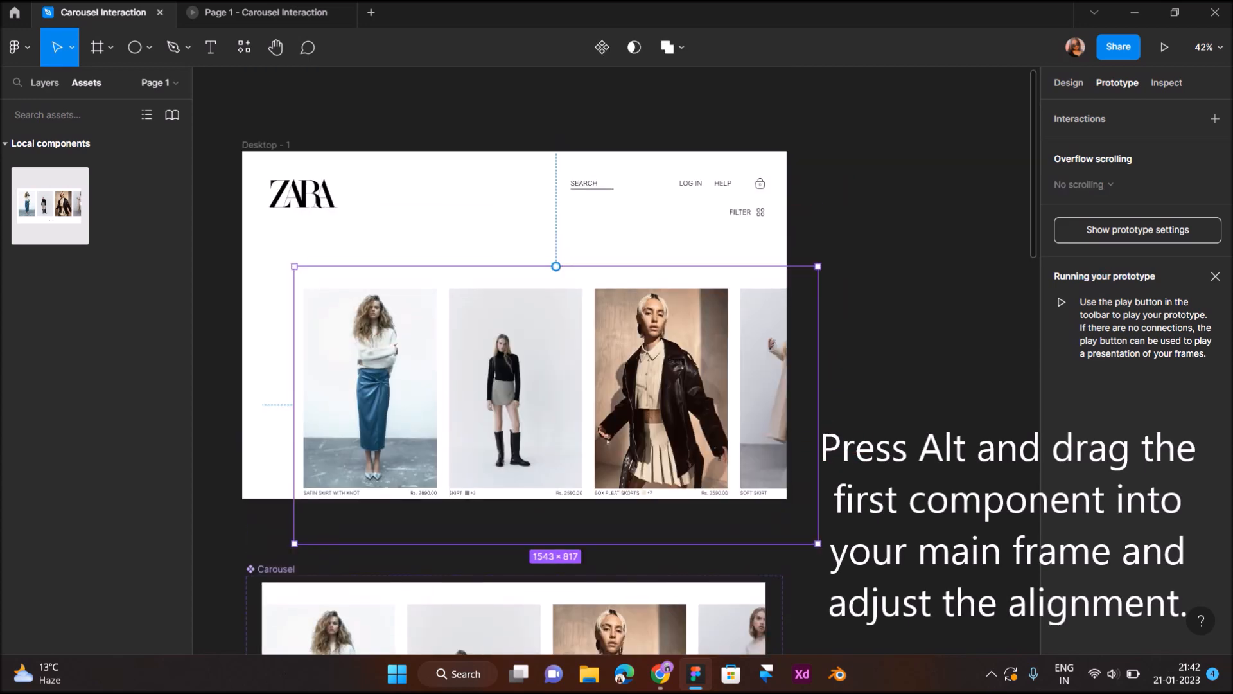
- Show the 12-column layout grid on the Desktop - 1 frame
left_click(265, 145)
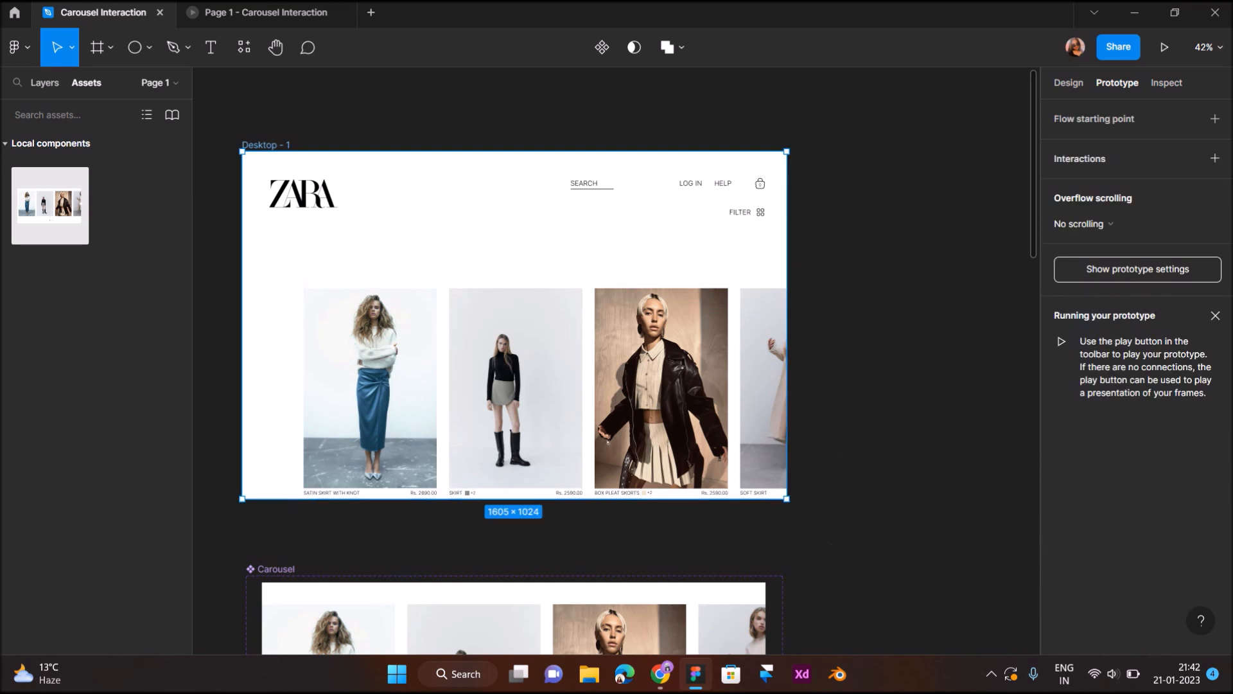
left_click(1068, 82)
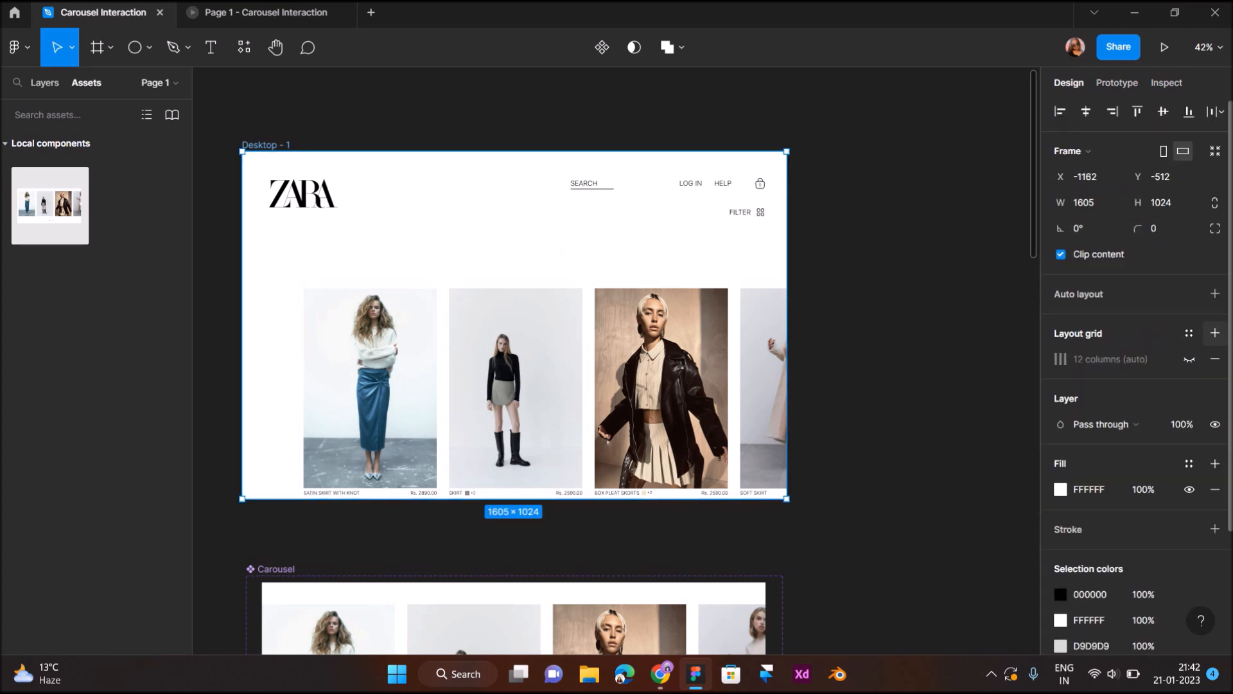
left_click(1189, 359)
- Align the carousel instance in Desktop - 1 with the layout grid's first column by moving it to X 33, Y 208
left_click(558, 398)
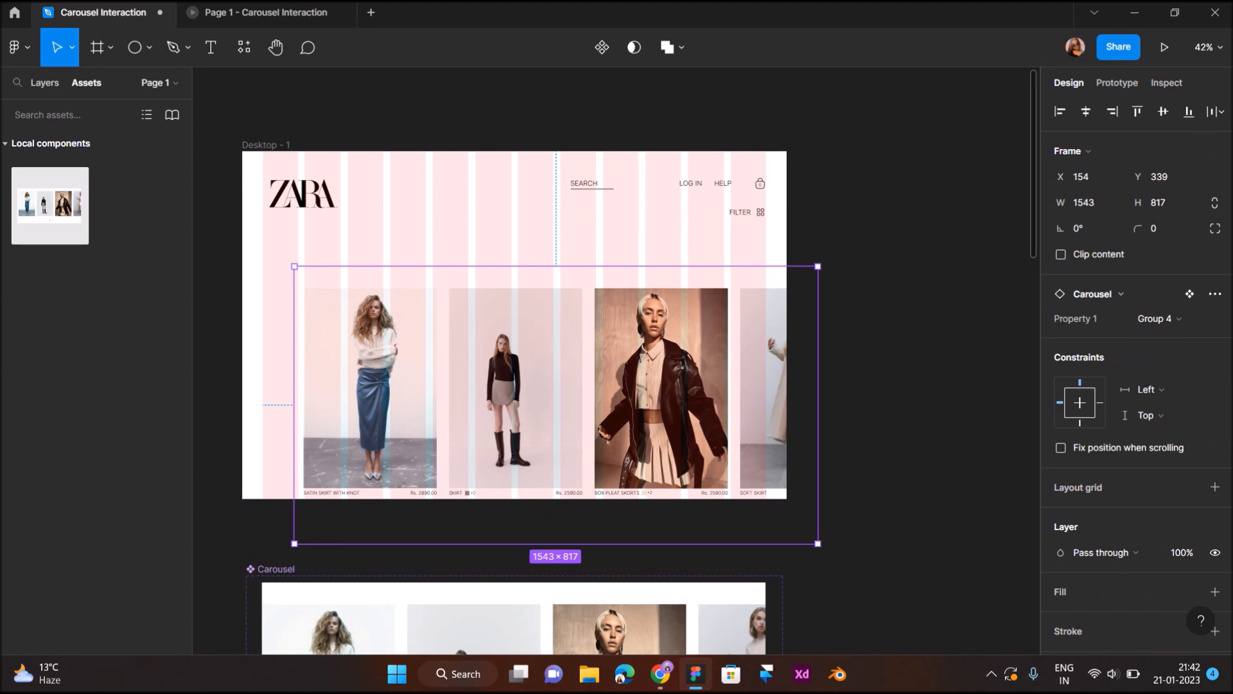
left_click_drag(557, 398, 524, 363)
scroll(353, 329, "up", 4)
scroll(355, 331, "left", 4)
scroll(358, 332, "up", 5)
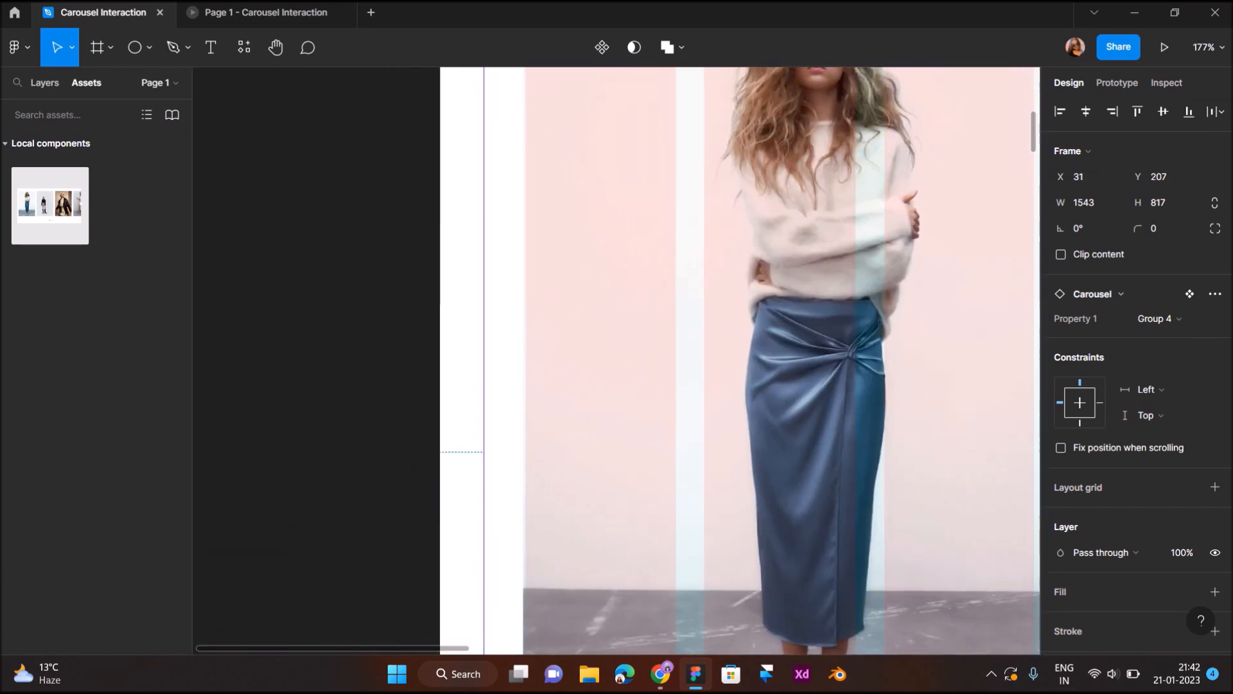
scroll(584, 343, "up", 5)
left_click_drag(583, 343, 595, 346)
key("Left")
key("Left")
scroll(568, 344, "down", 10)
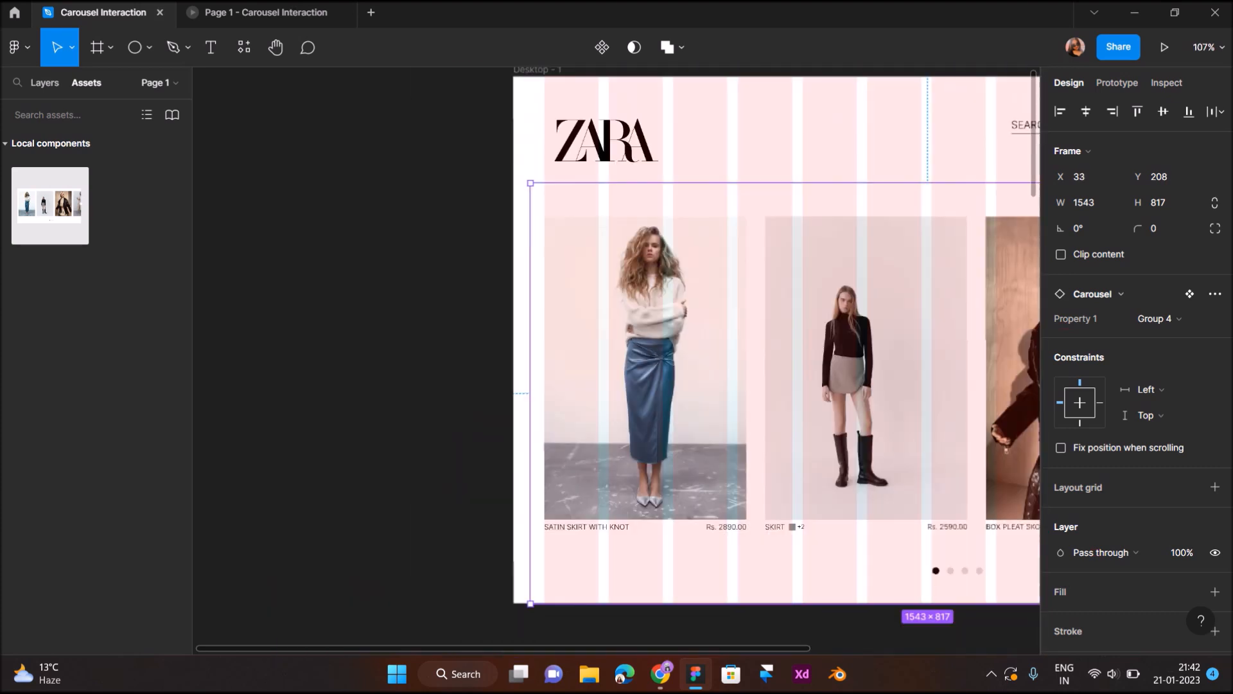
scroll(569, 344, "right", 5)
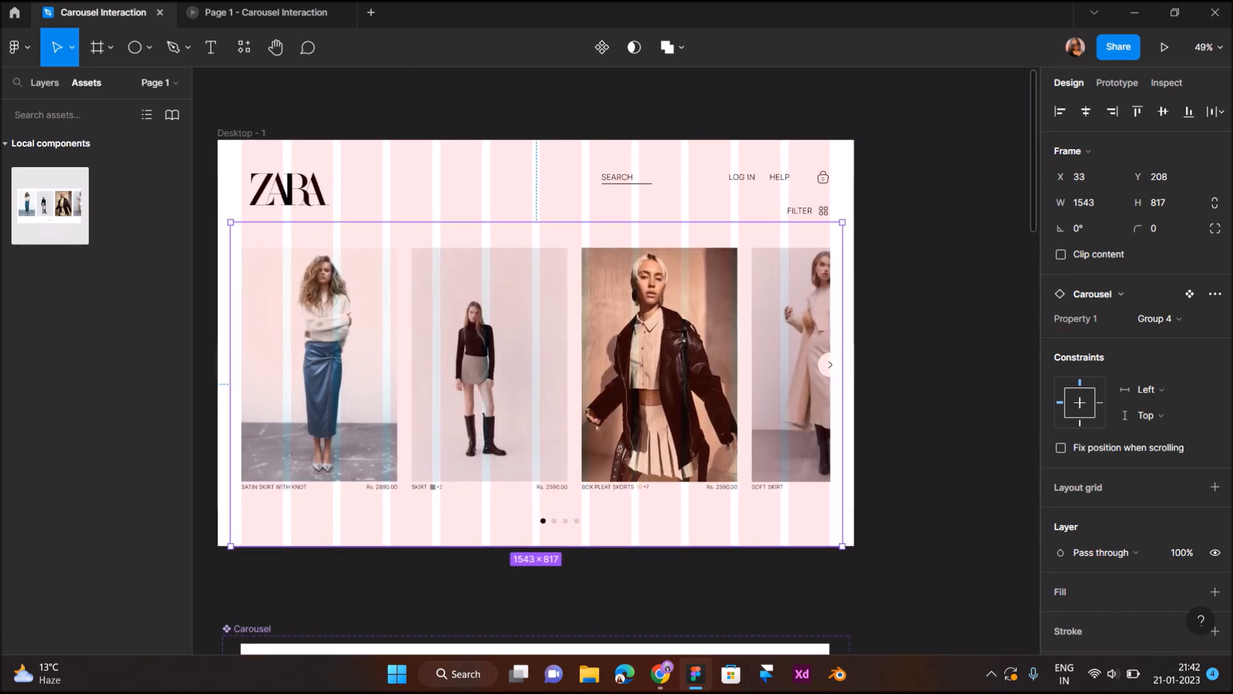
- Examine the Carousel instance's layer in Desktop - 1 and how its cards line up with the layout grid columns
left_click(44, 82)
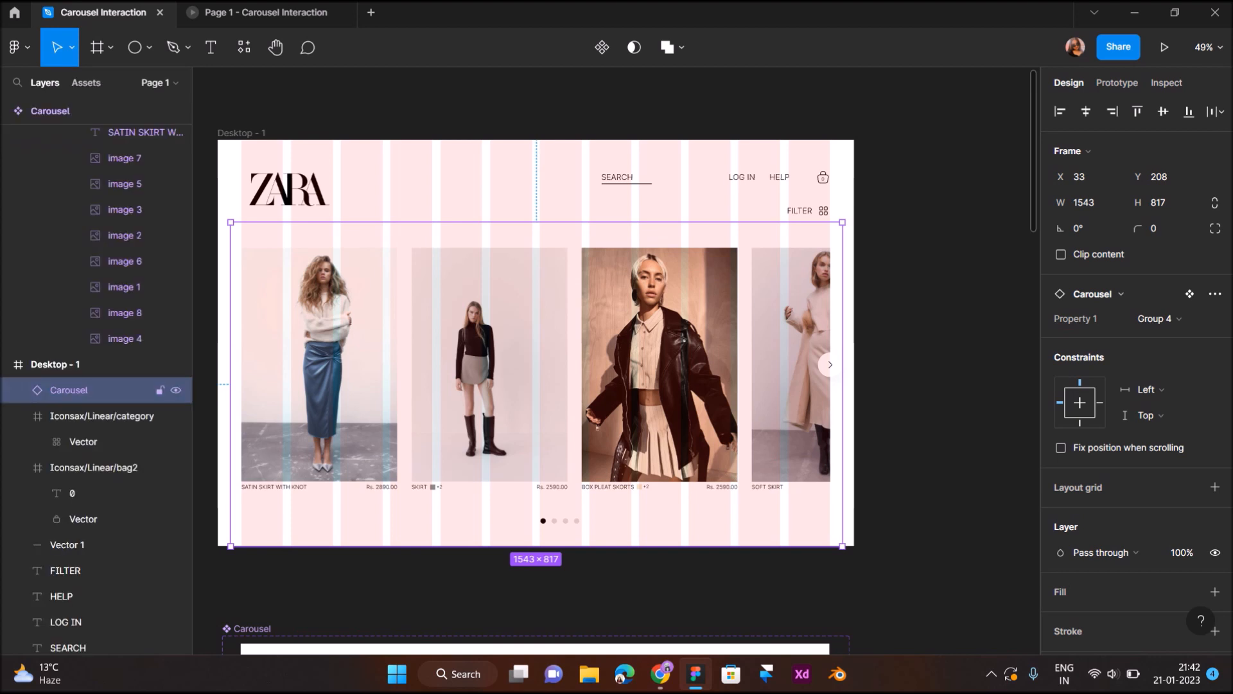
key("Escape")
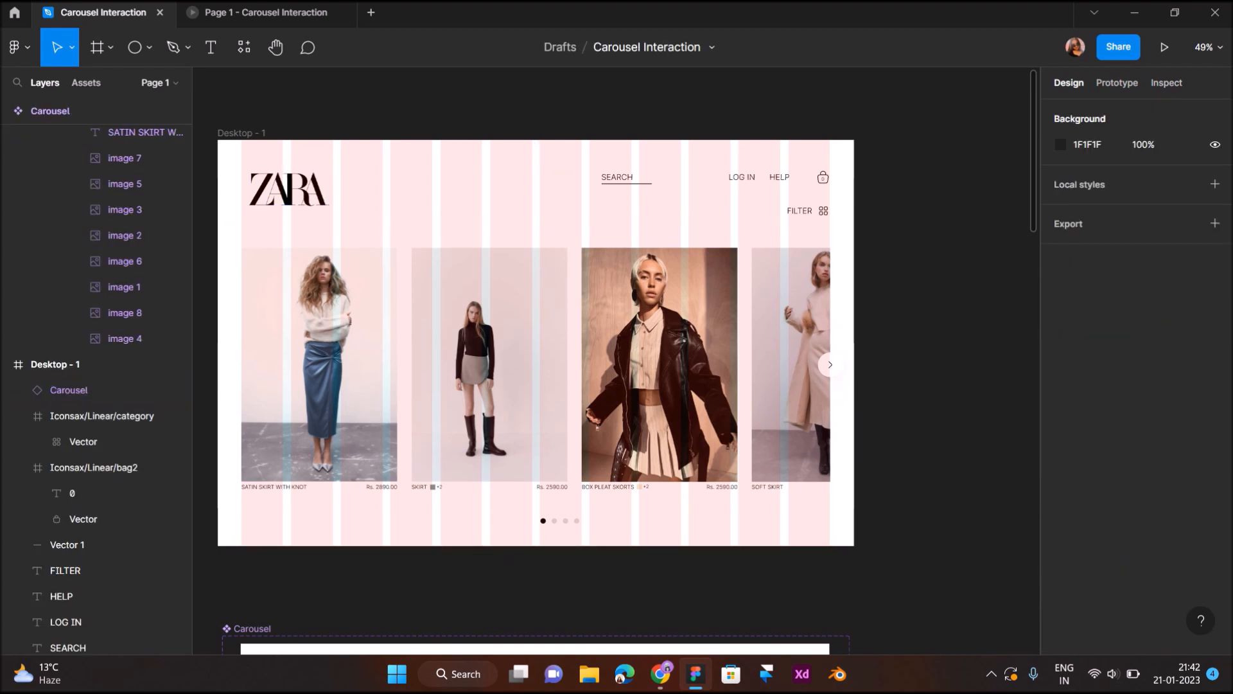
left_click(69, 390)
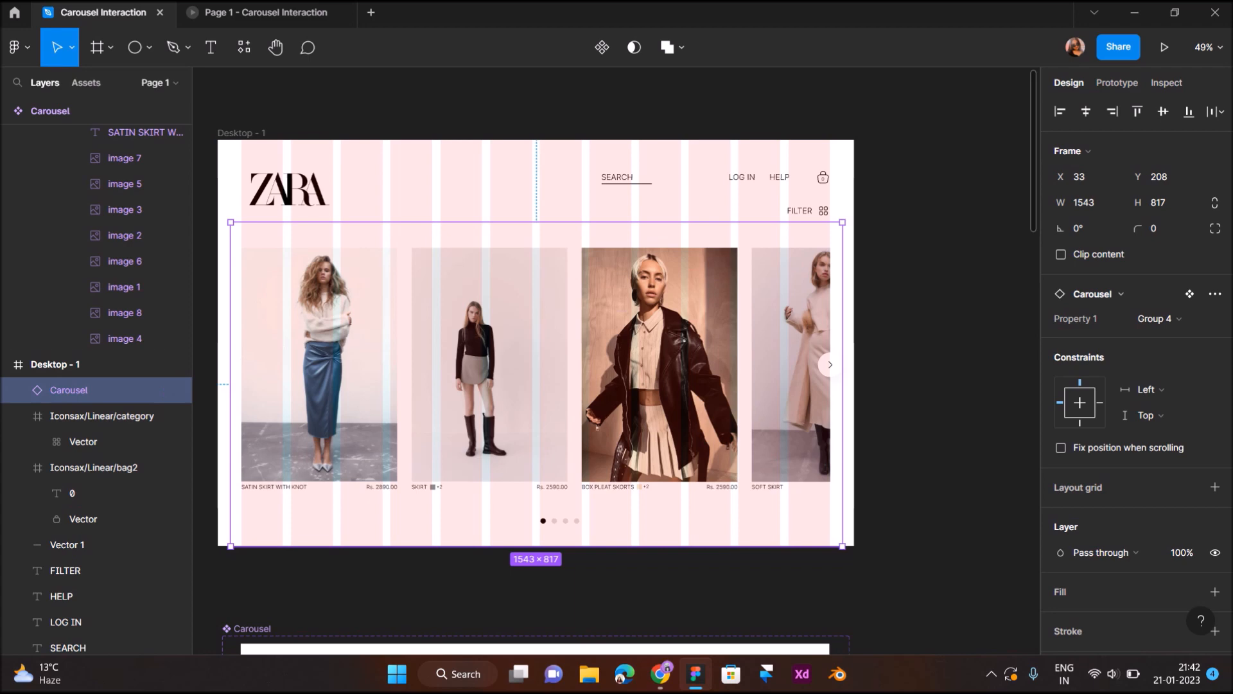
key("Escape")
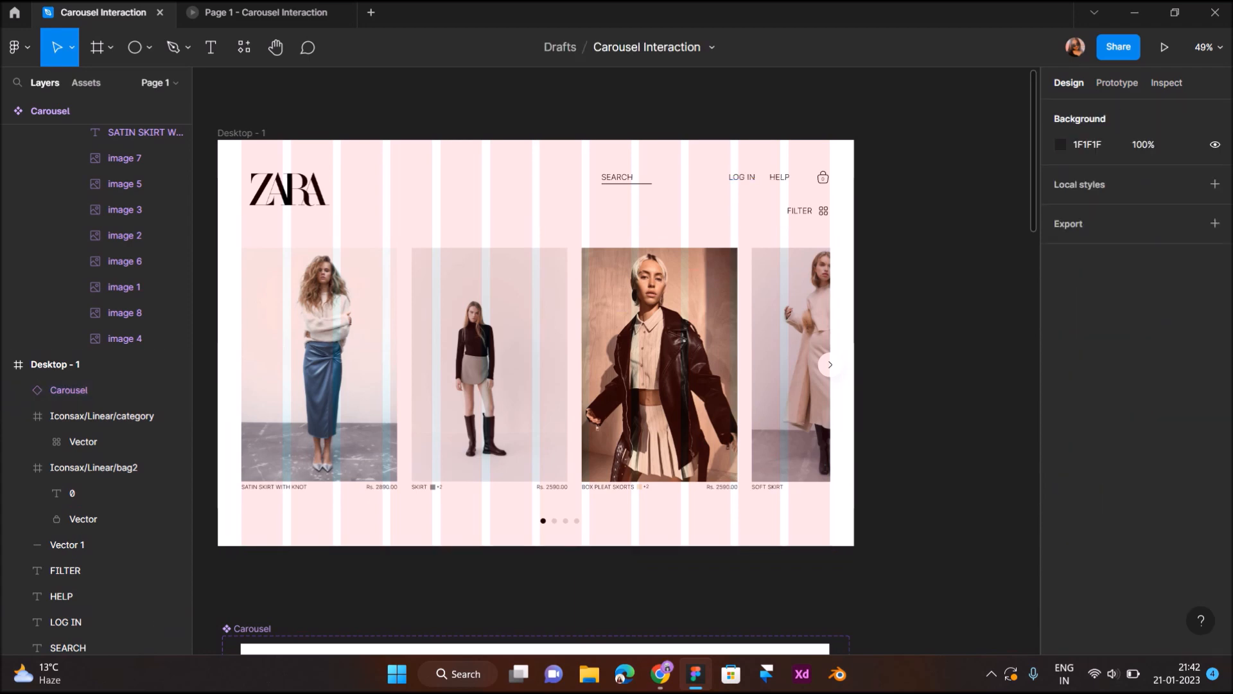
scroll(379, 269, "up", 5)
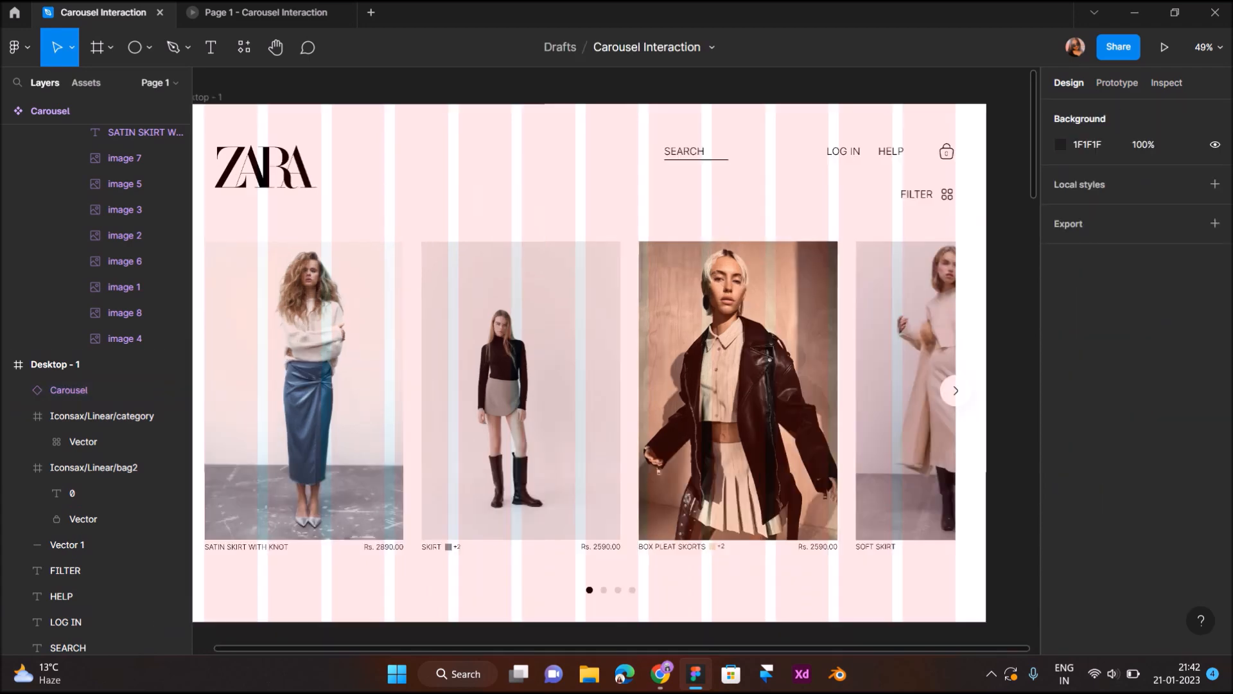
scroll(379, 267, "up", 3)
scroll(379, 267, "left", 4)
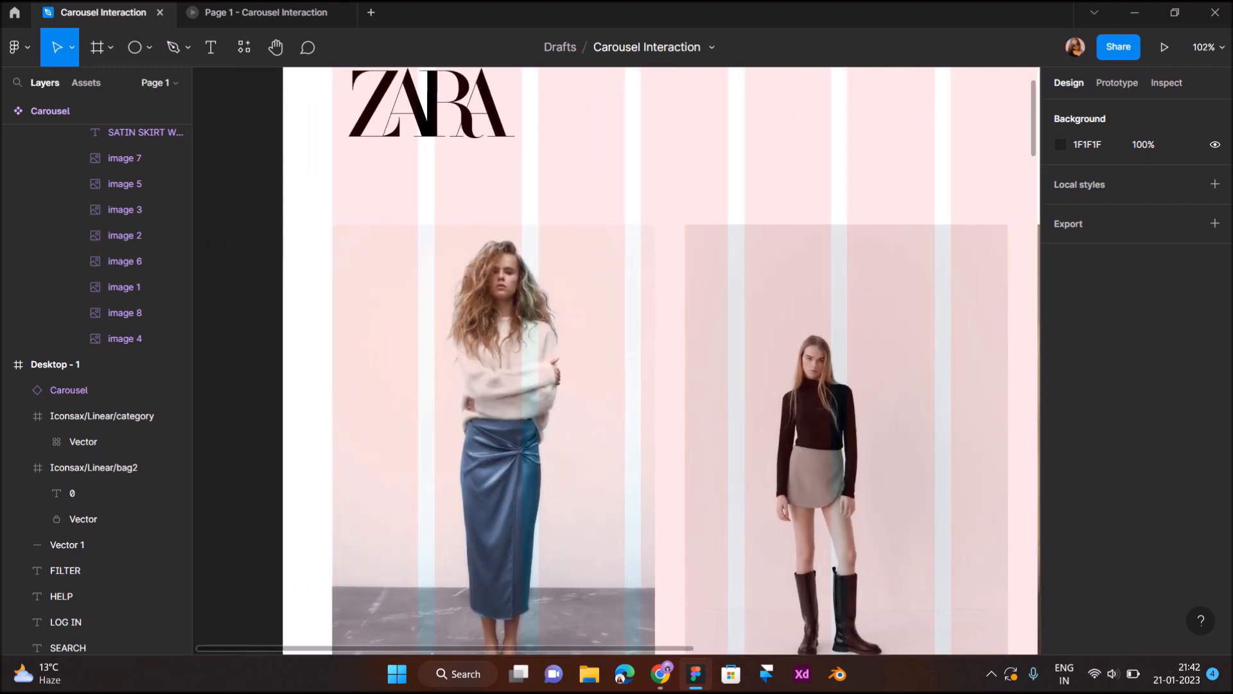
scroll(556, 214, "down", 5)
scroll(556, 214, "right", 2)
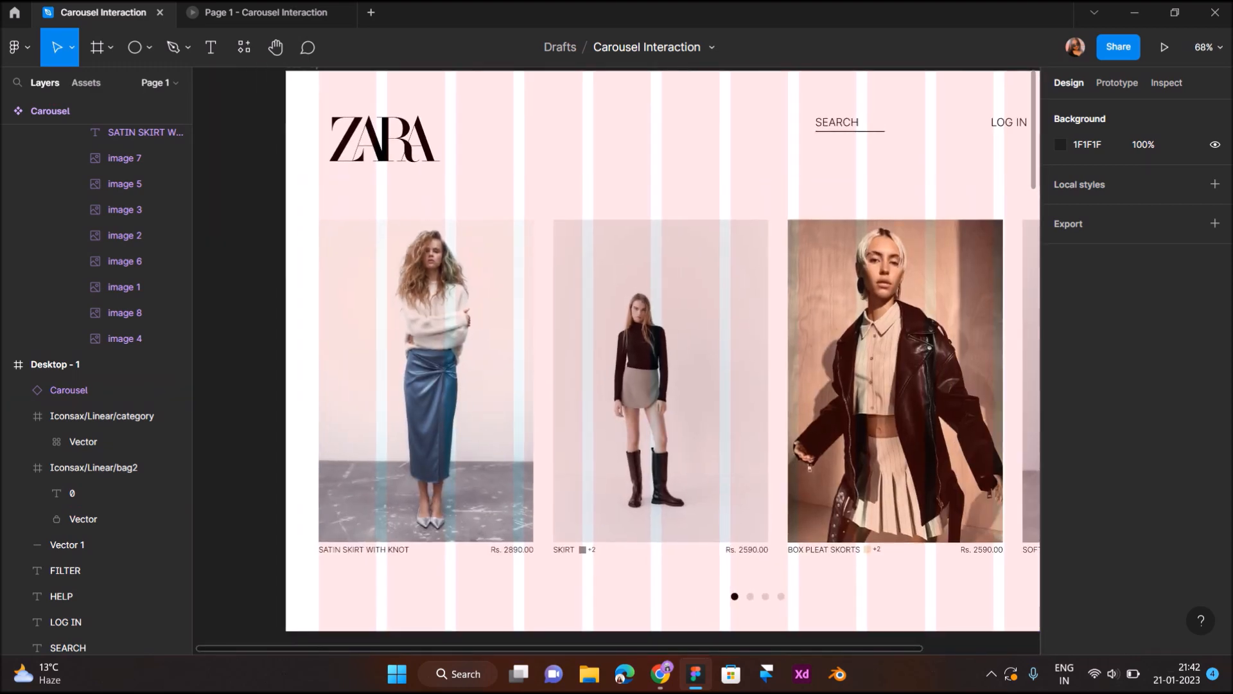
left_click(837, 122)
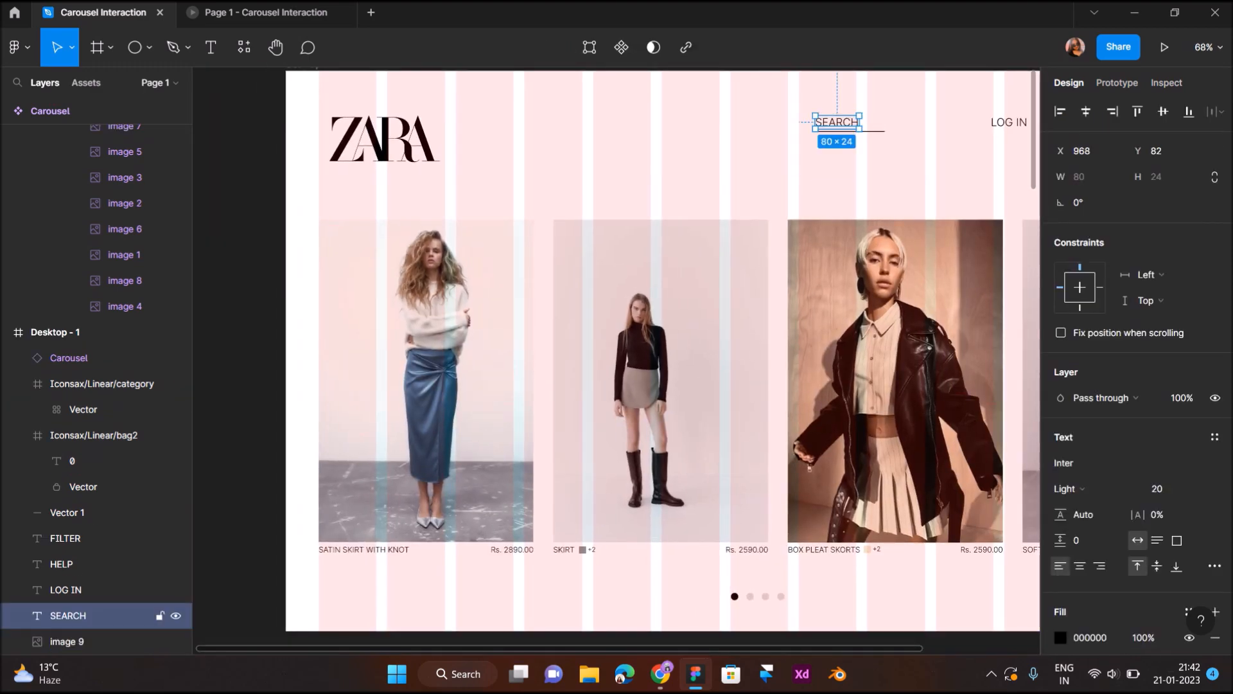
left_click_drag(837, 122, 349, 181)
key("Down")
key("Down")
key("Down")
key("Down")
key("Down")
key("Down")
key("Down")
key("Down")
key("Down")
key("Down")
key("Down")
key("Down")
key("Down")
key("Down")
key("Down")
key("Down")
key("Down")
key("Down")
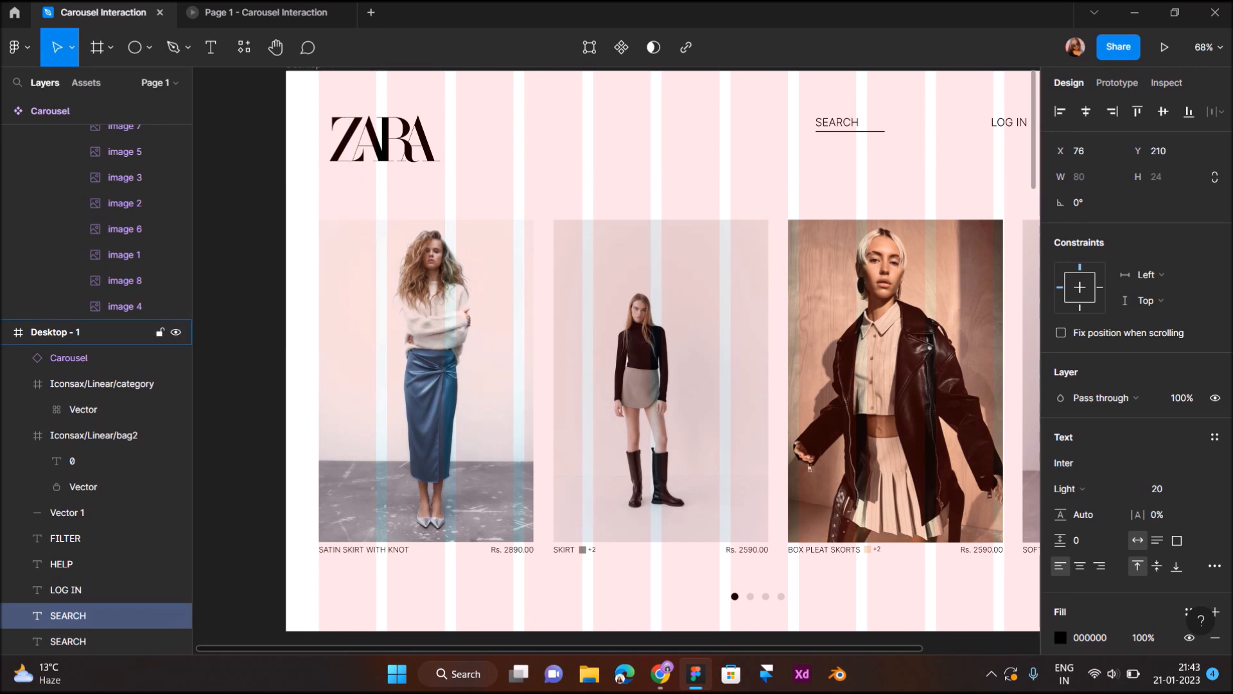
key("ctrl+z")
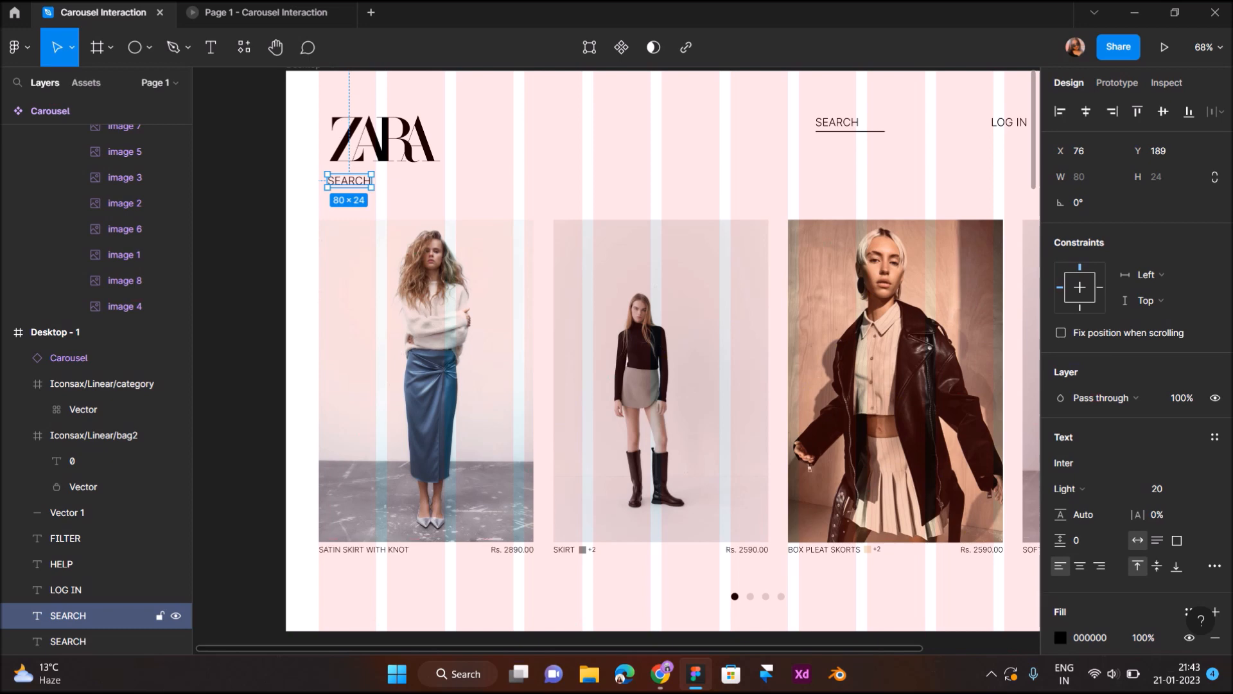
key("Delete")
- Hide the 12-column layout grid on the Desktop - 1 frame
key("shift+1")
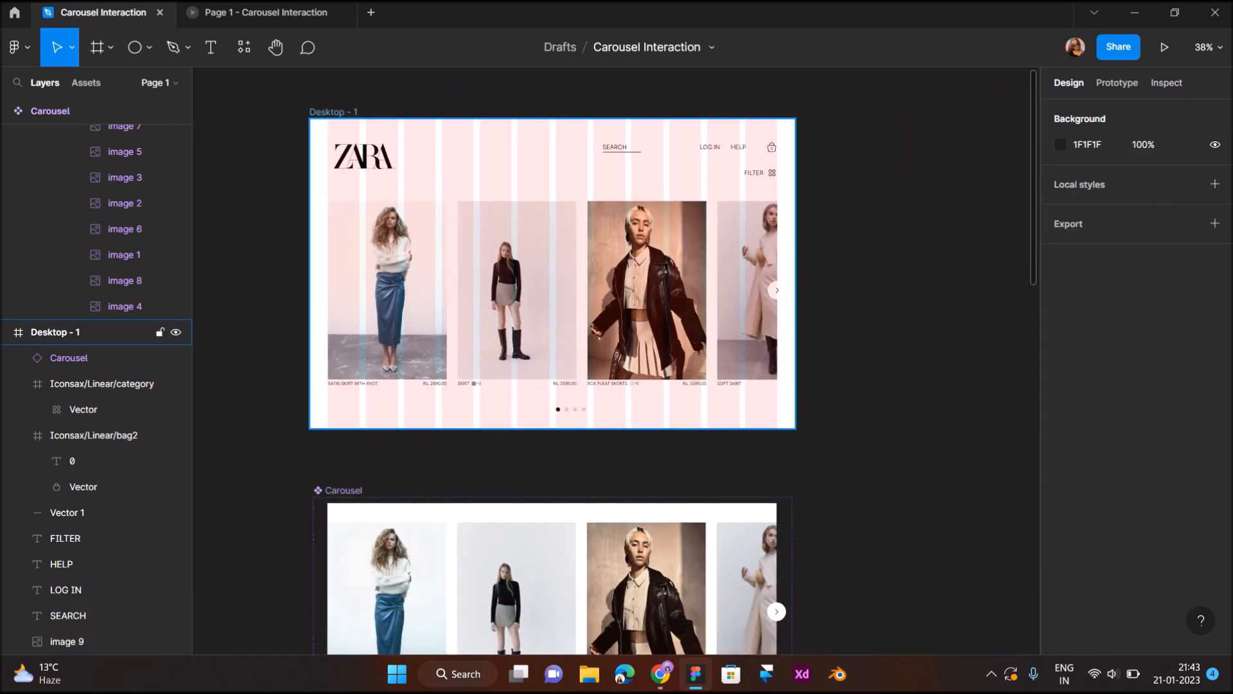
left_click(334, 112)
left_click(1190, 359)
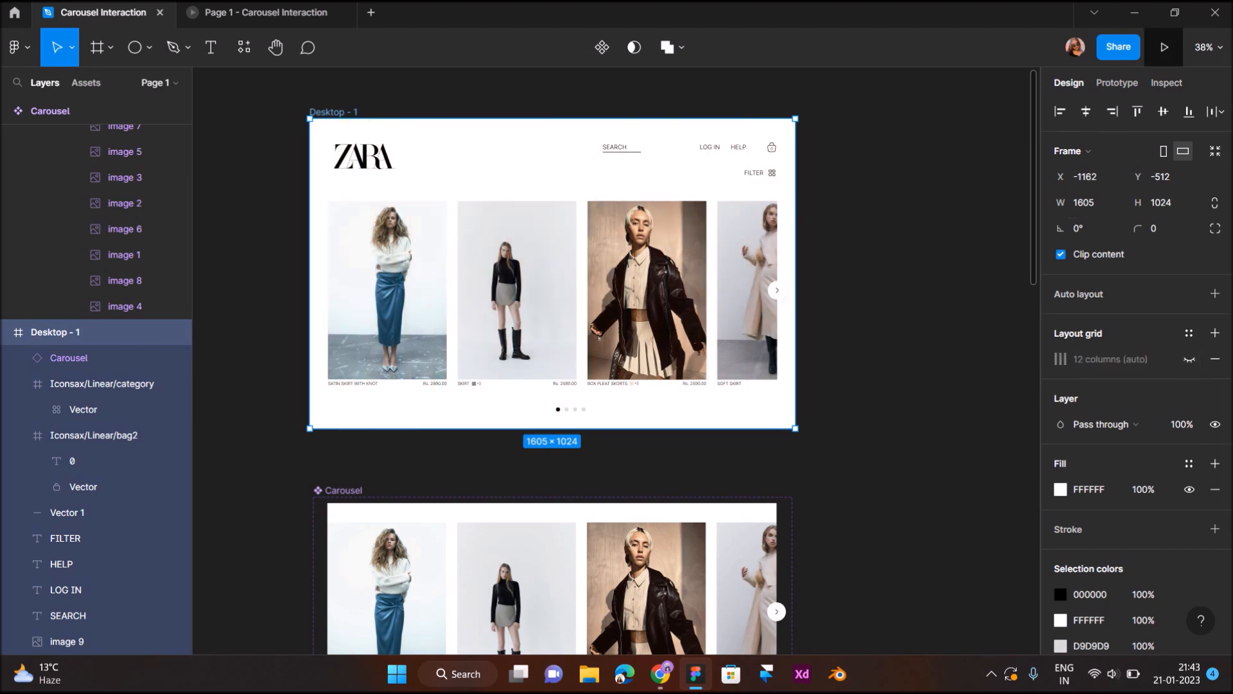
- Close the old prototype preview, present the Desktop - 1 frame in a new one and scale it to fit the screen
left_click(340, 12)
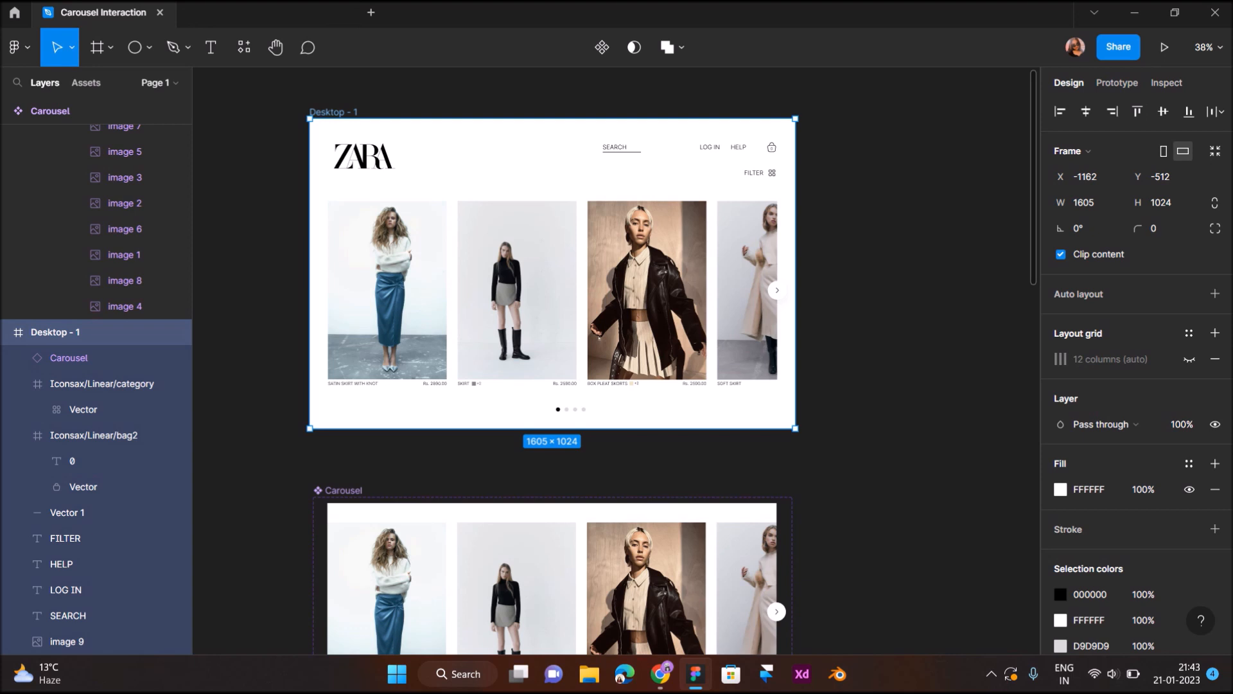
left_click(1164, 47)
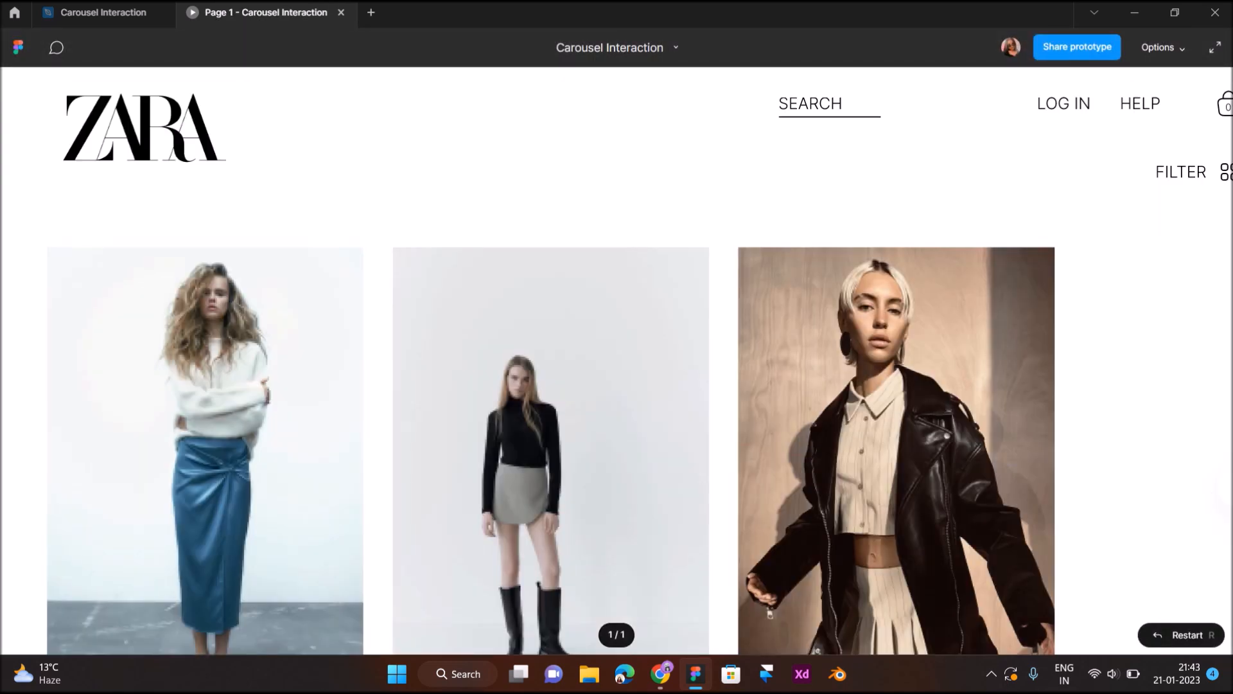
left_click(1163, 48)
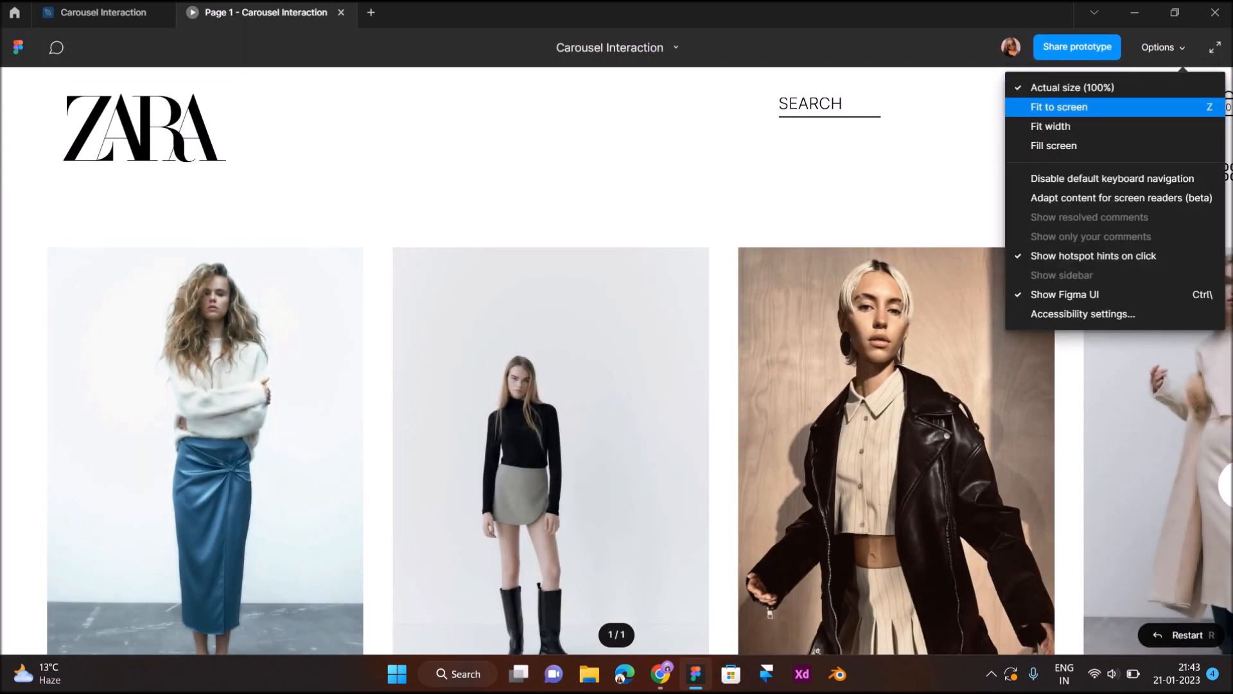
left_click(1059, 107)
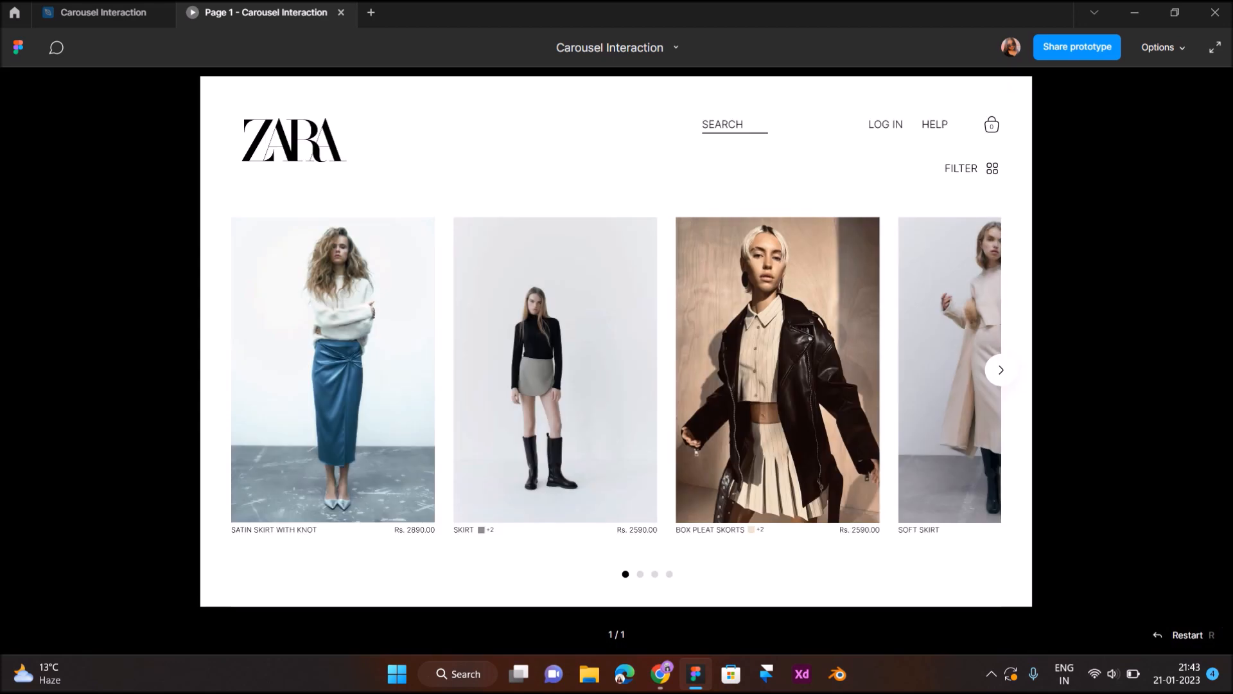